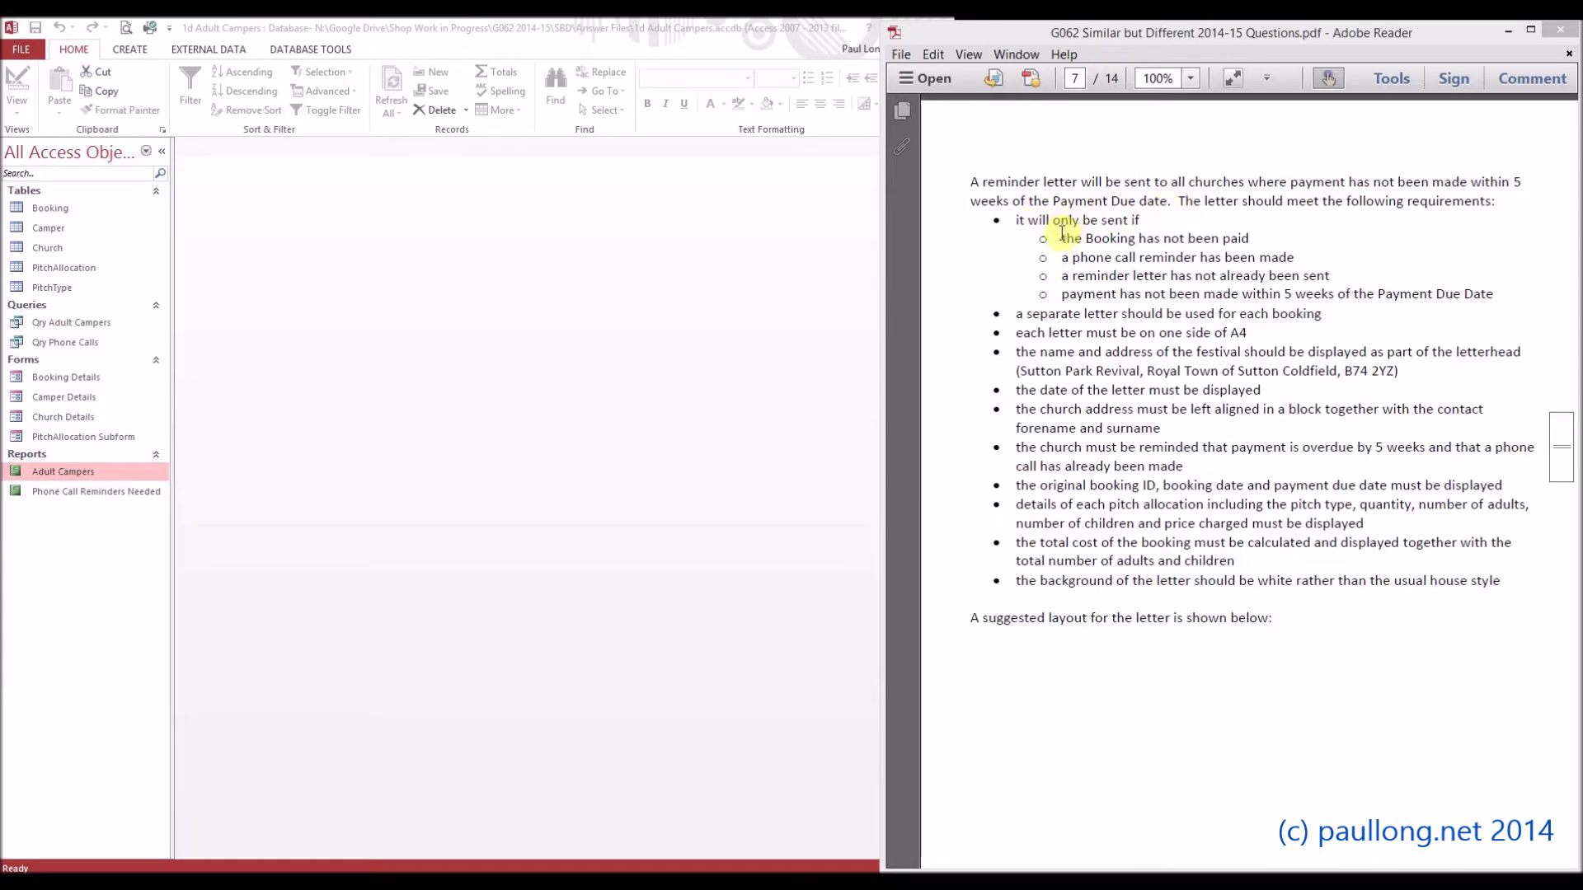
Step: Highlight the unpaid, phone-call, no-letter-sent and overdue conditions one by one
drag(1062, 239, 1250, 239)
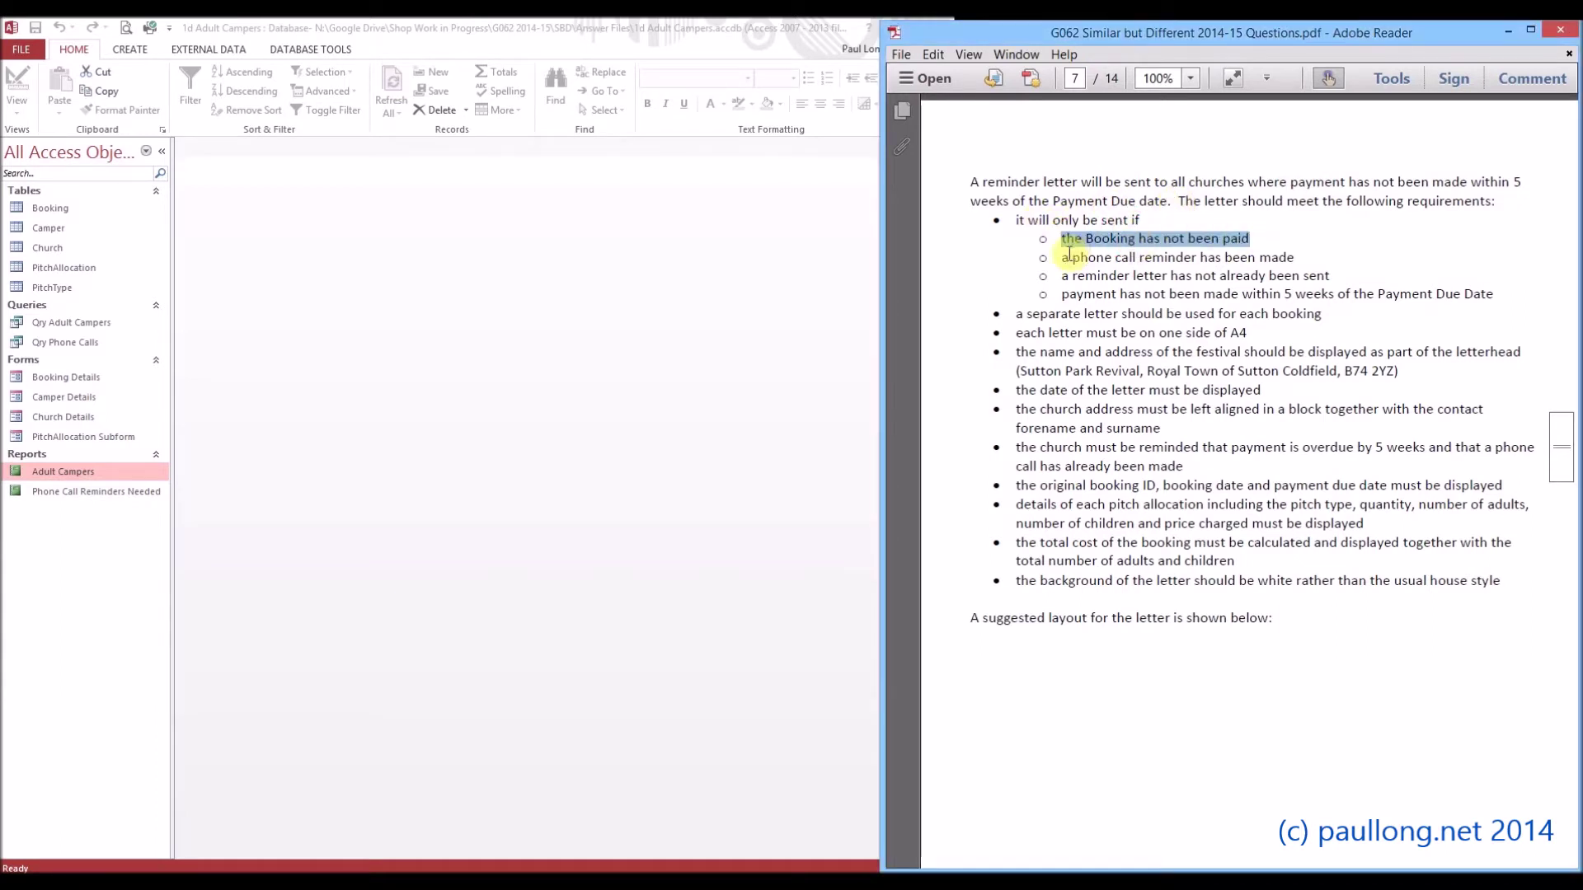
drag(1063, 258, 1294, 258)
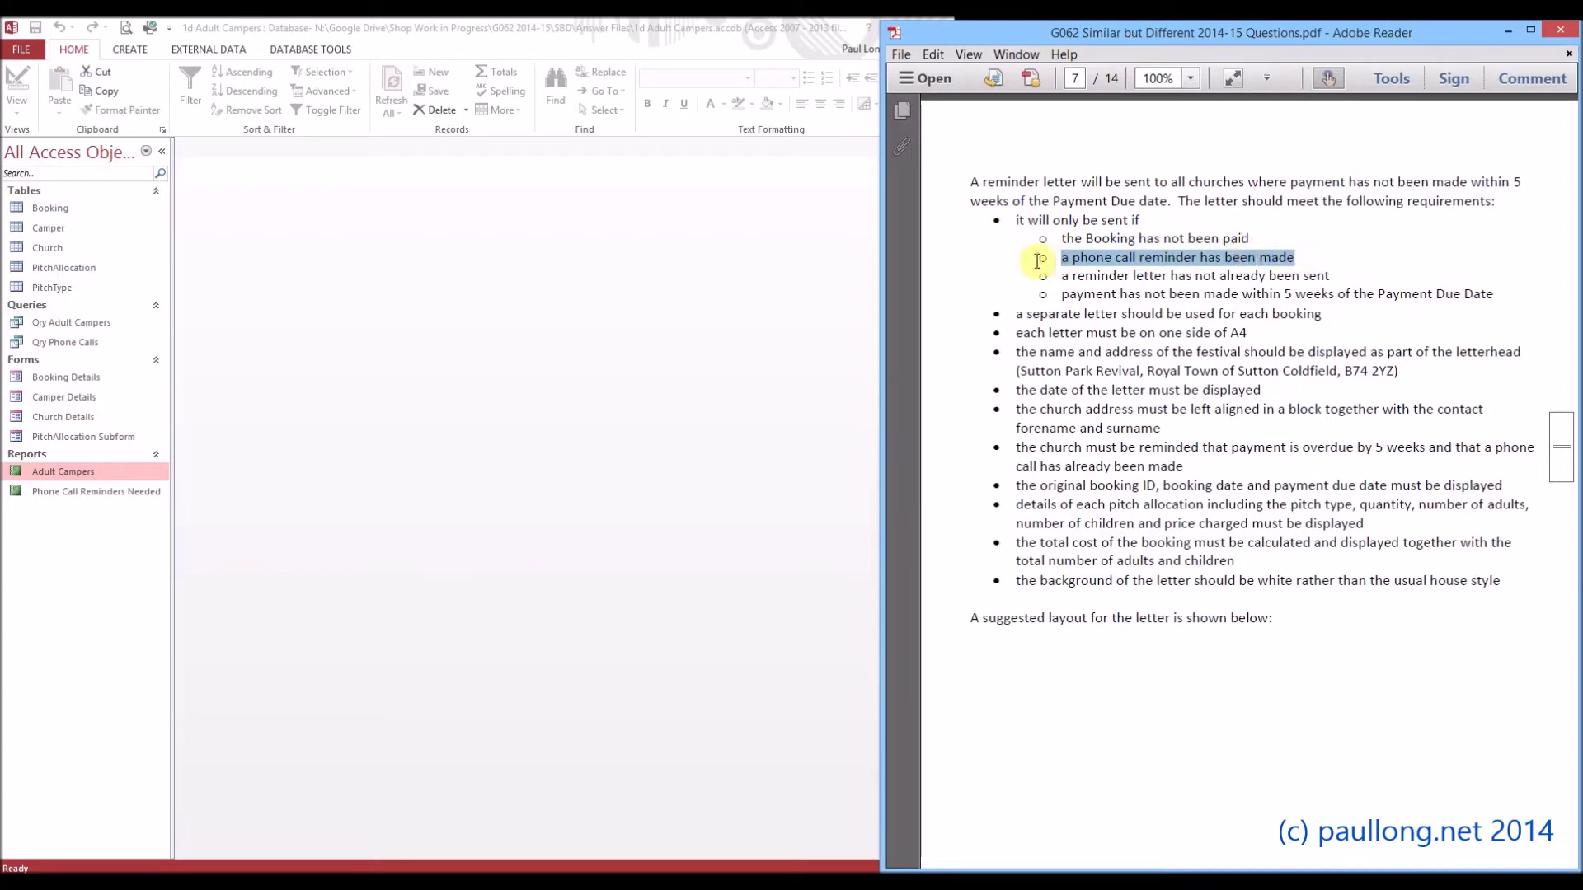
drag(1059, 278, 1333, 272)
drag(1061, 294, 1492, 305)
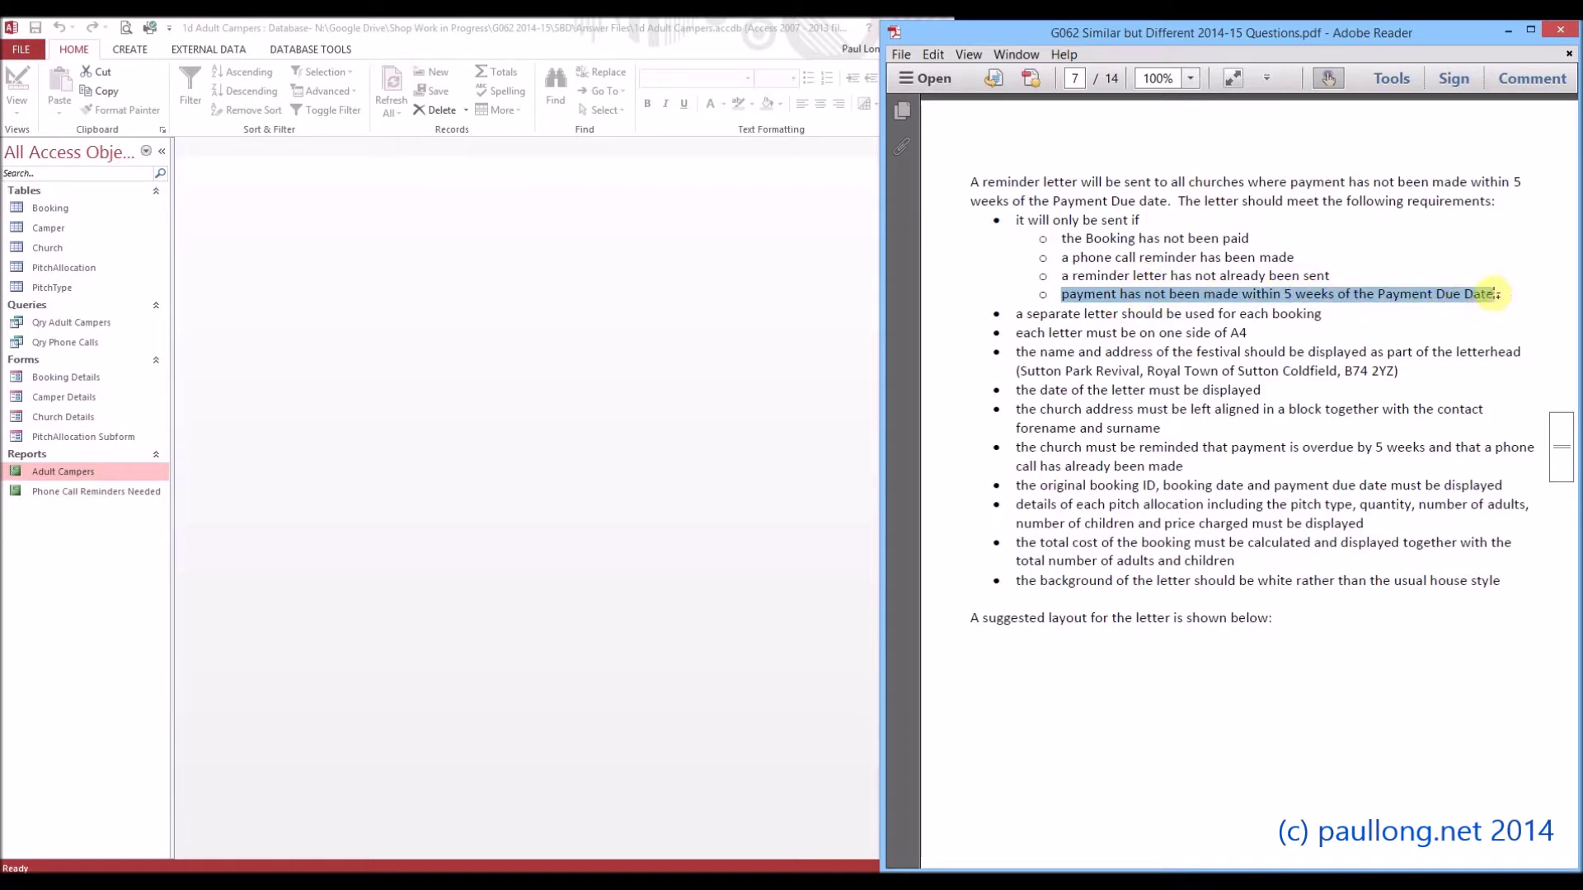
Step: Highlight all four reminder-letter sending conditions together in one selection
click(1494, 295)
click(1494, 294)
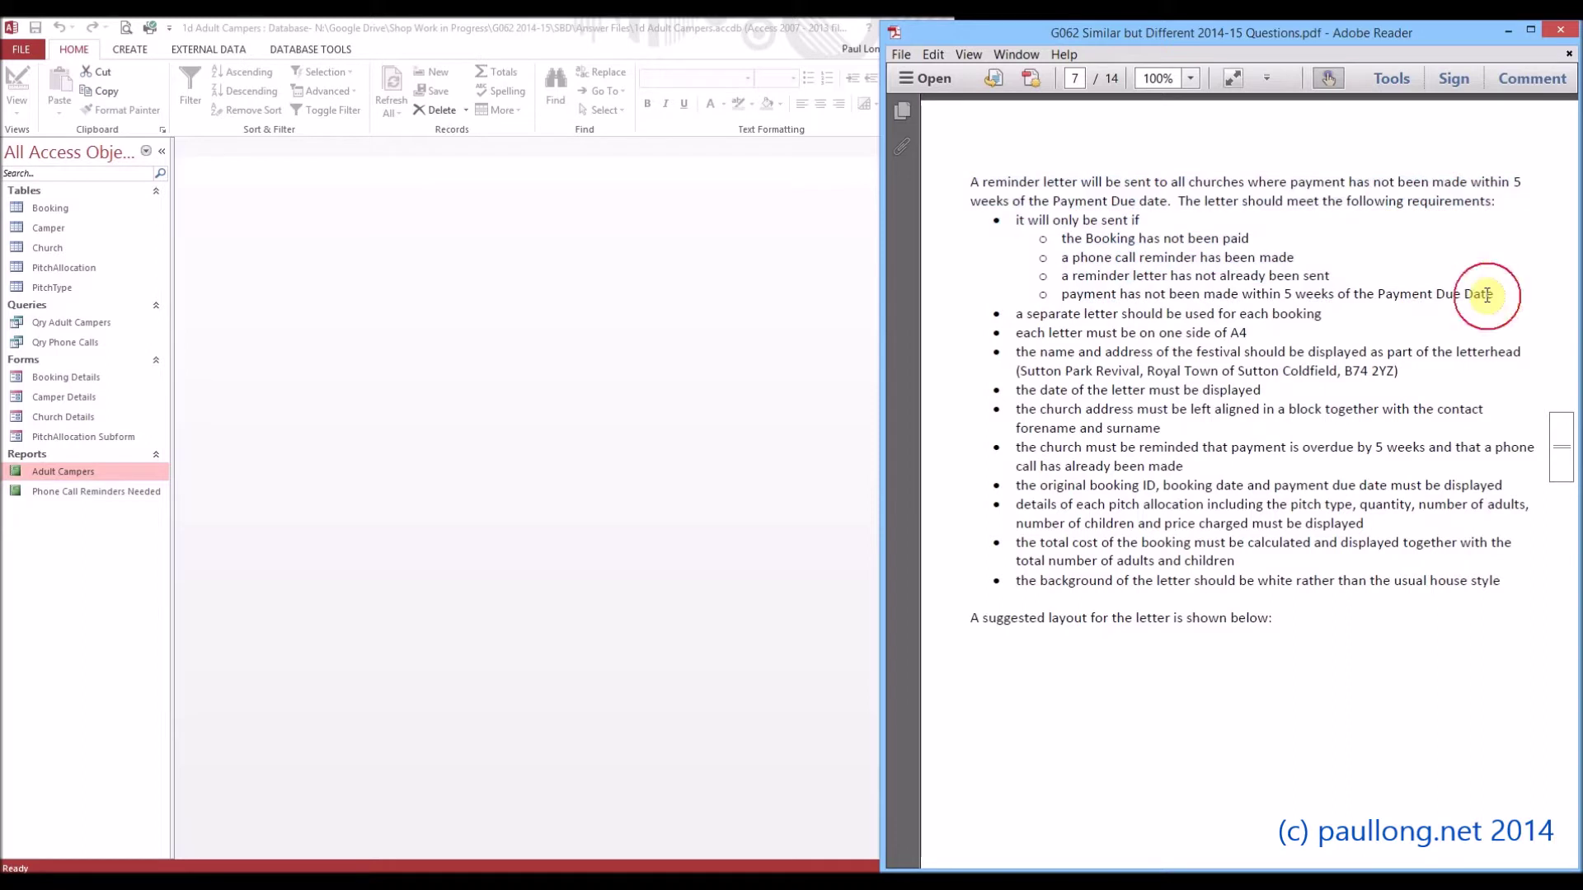
drag(1065, 239, 1484, 294)
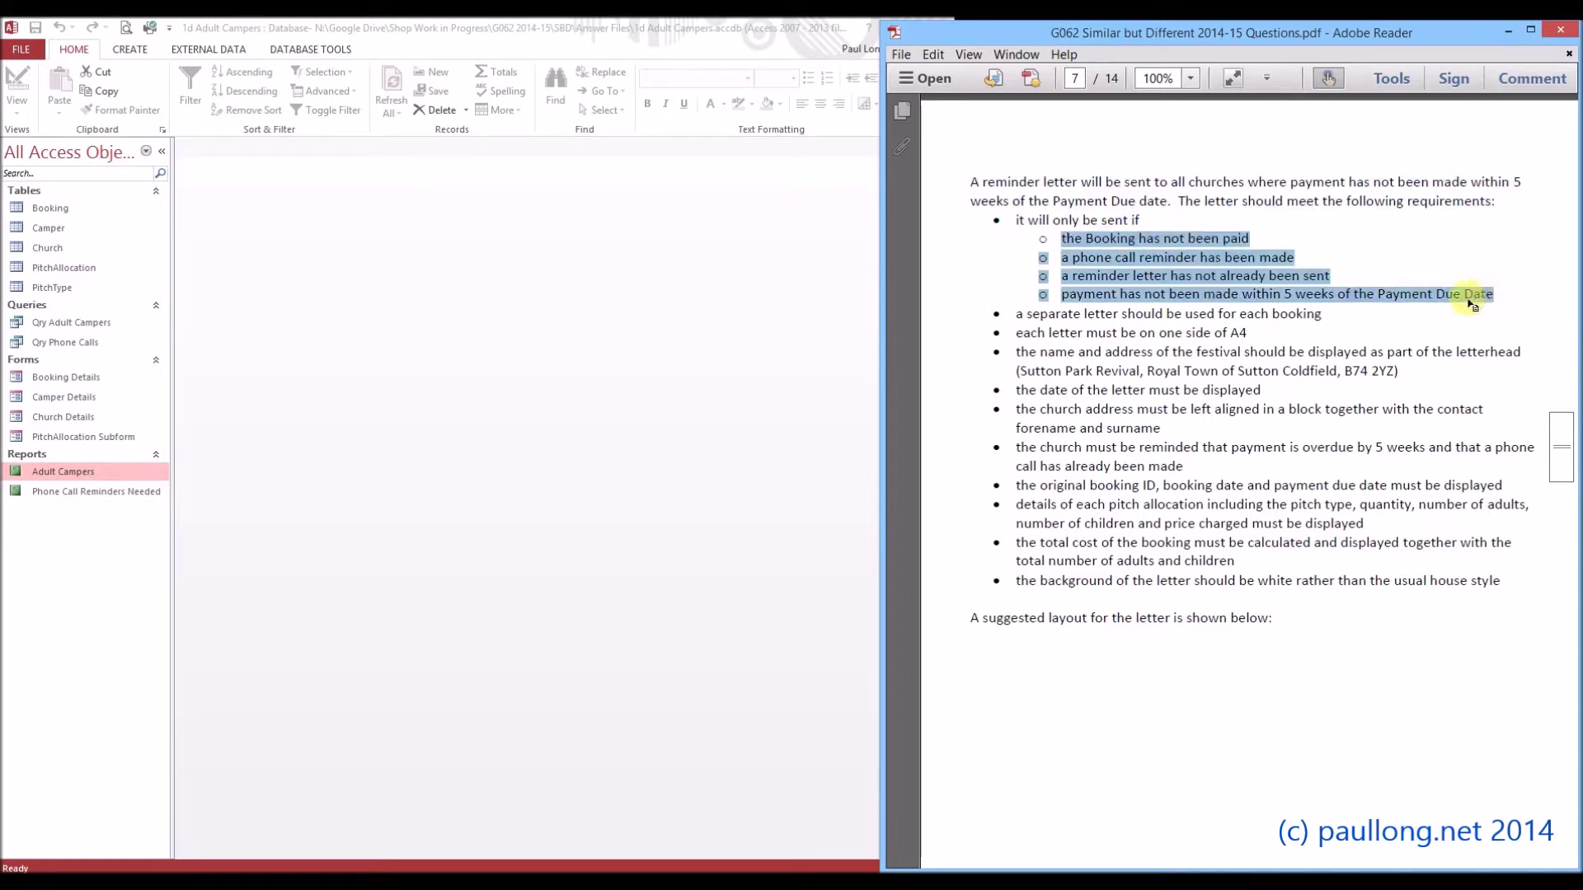
Step: Copy the Qry Phone Calls query and paste it as a new query
click(65, 346)
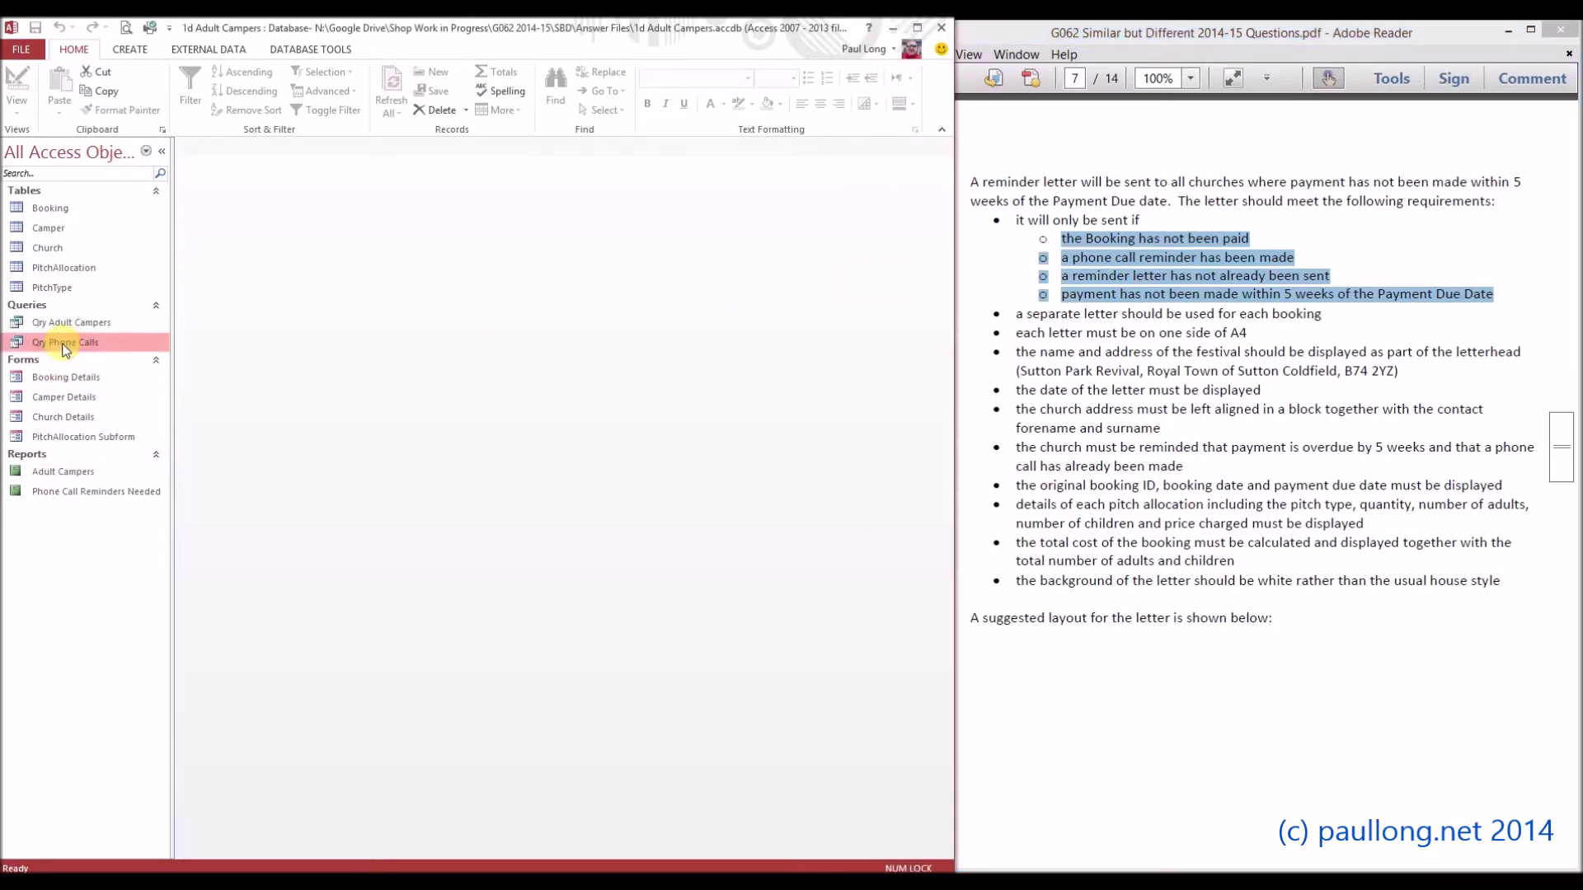
right_click(64, 348)
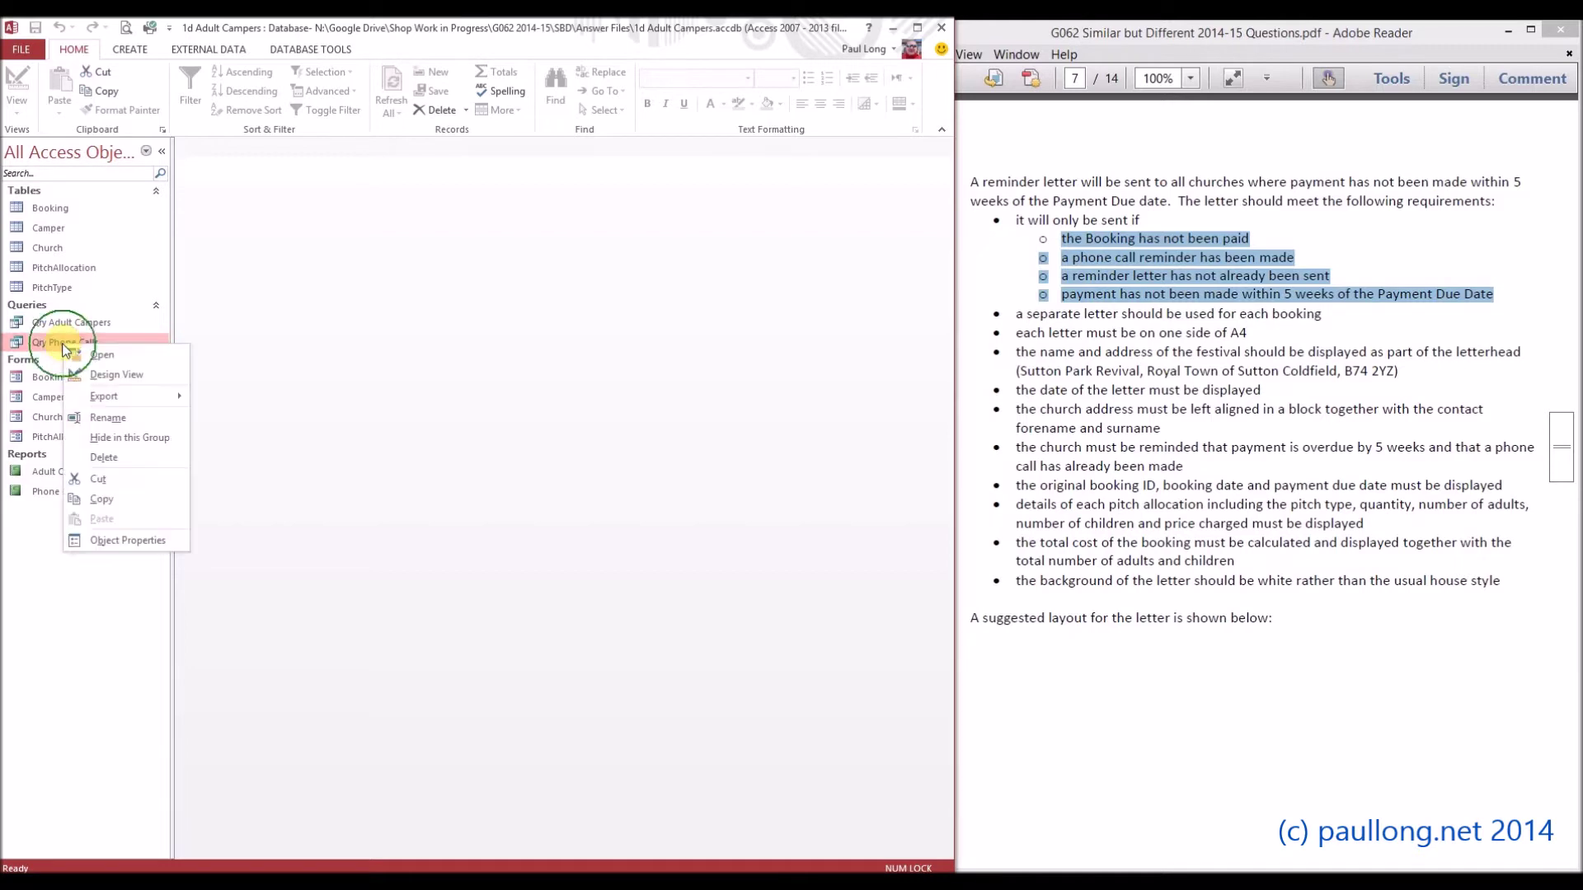
click(123, 501)
right_click(94, 558)
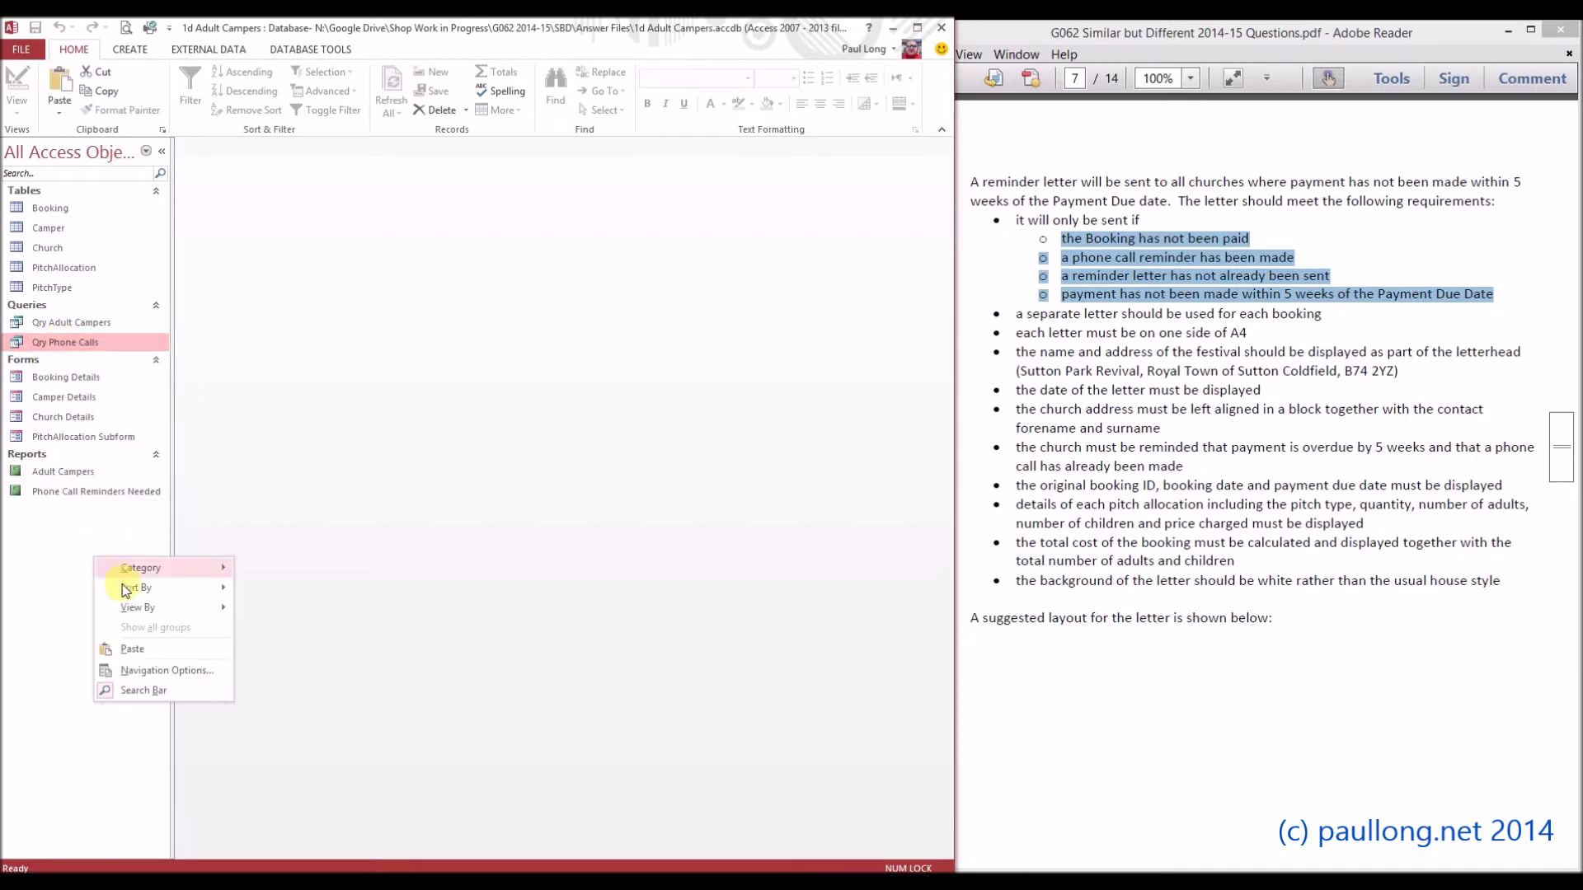
click(132, 649)
Step: Name the pasted query 'Qry Reminder Letters'
click(428, 322)
key(Home)
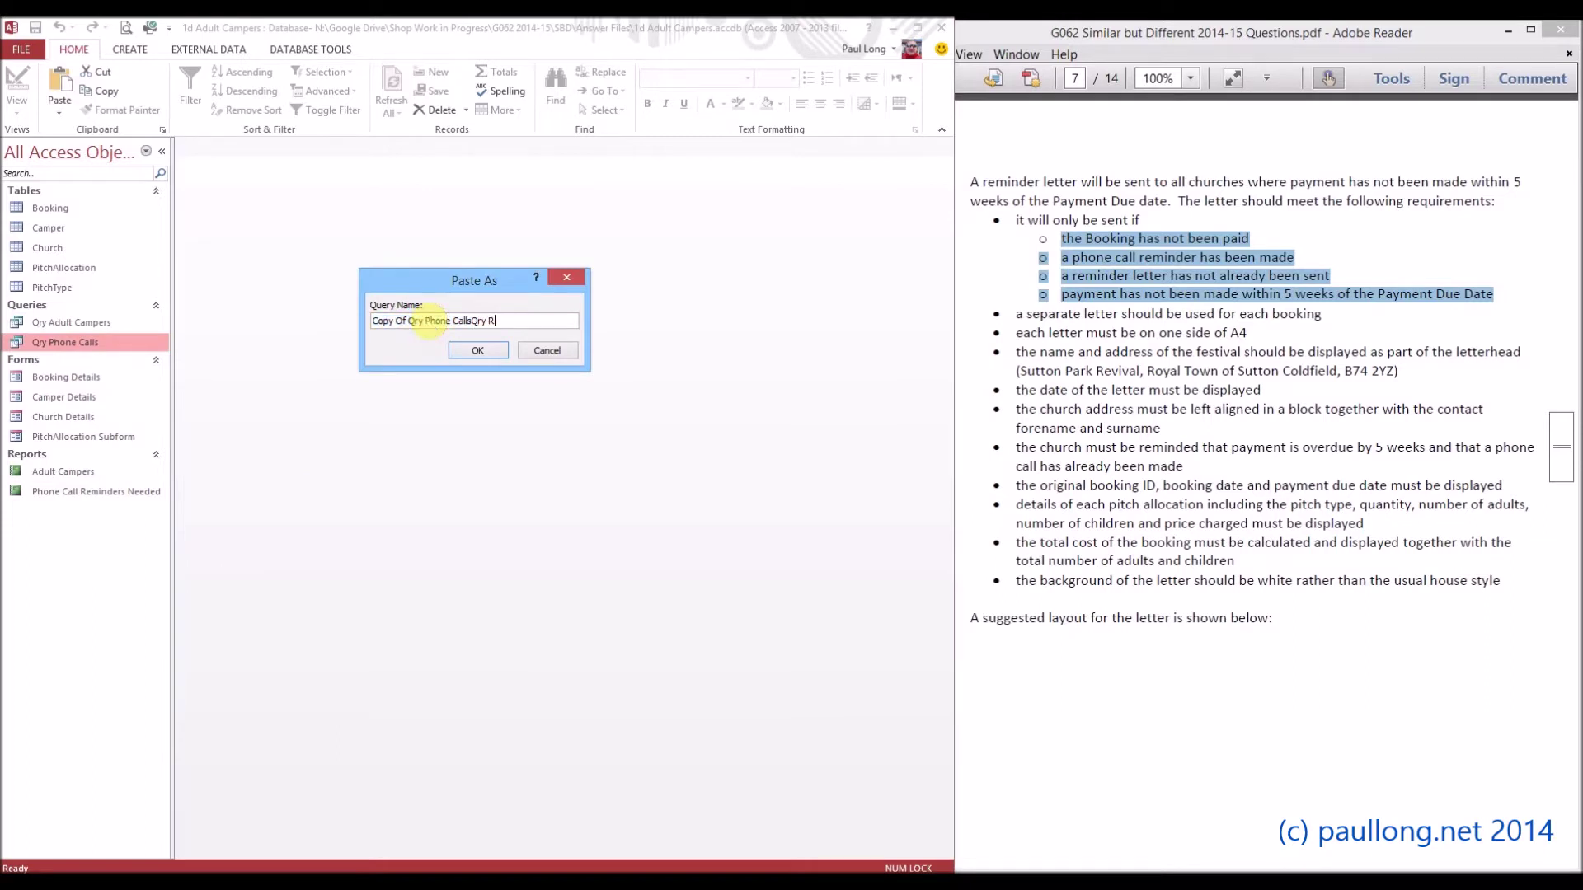
key(shift+Home)
text(Qr)
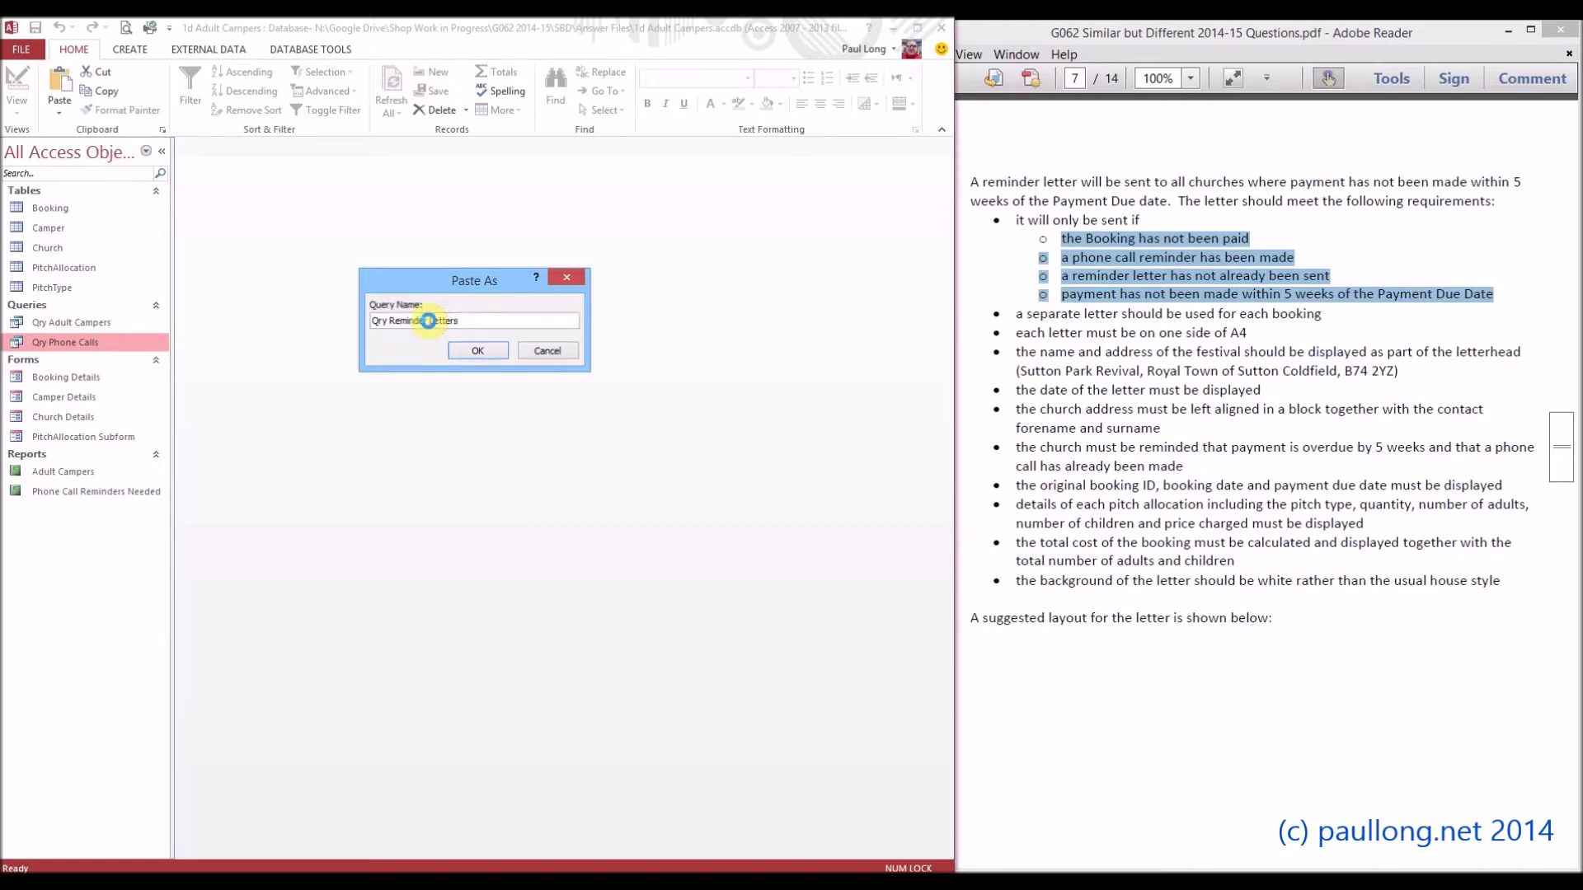
key(Return)
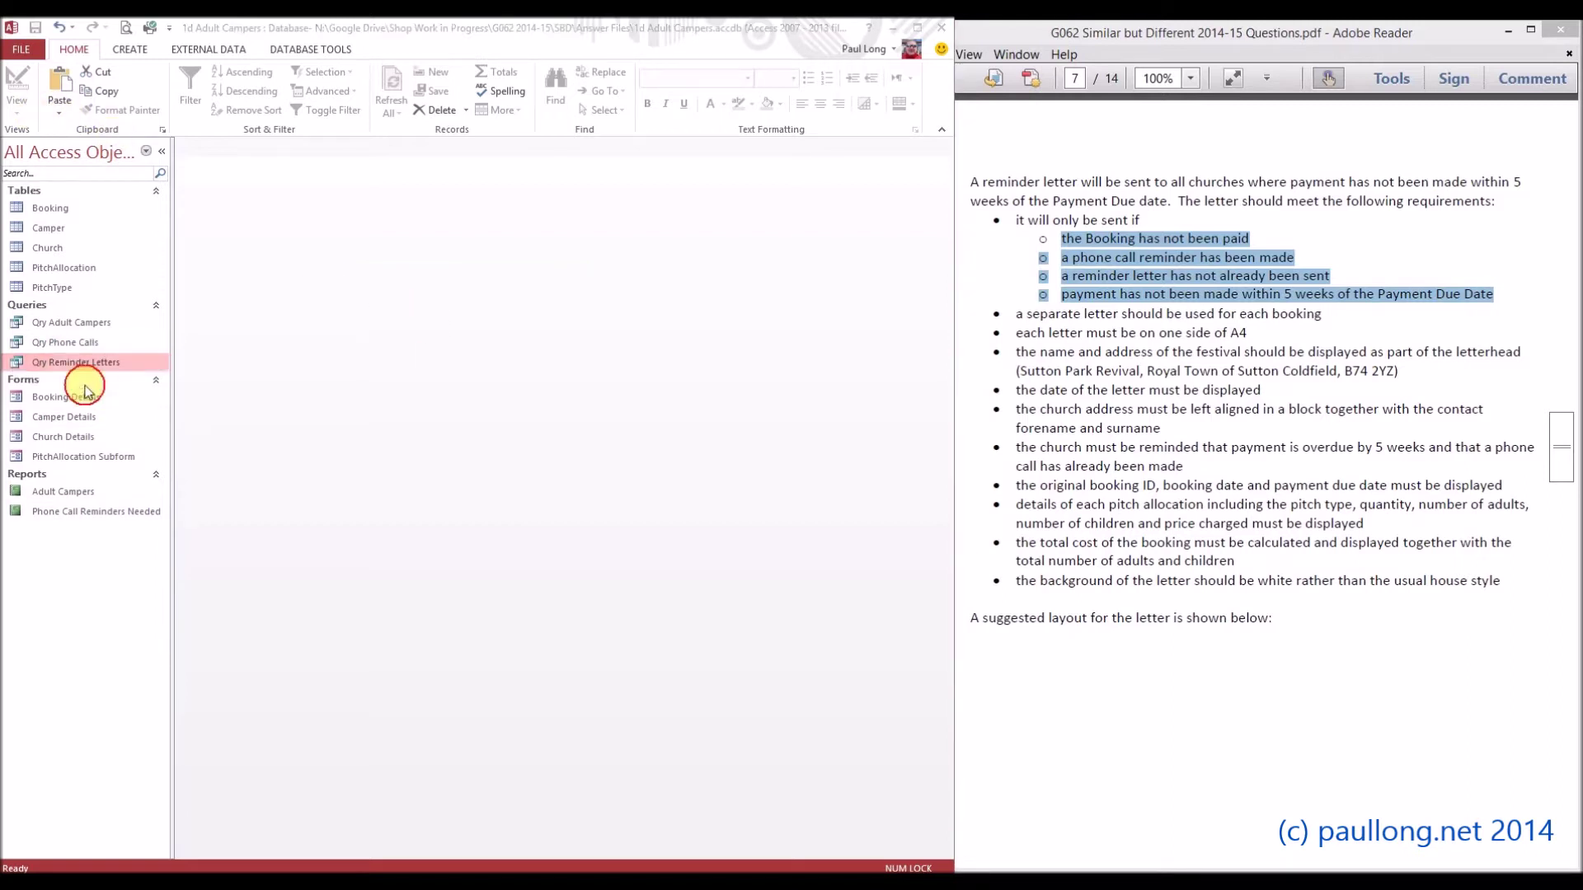
right_click(81, 363)
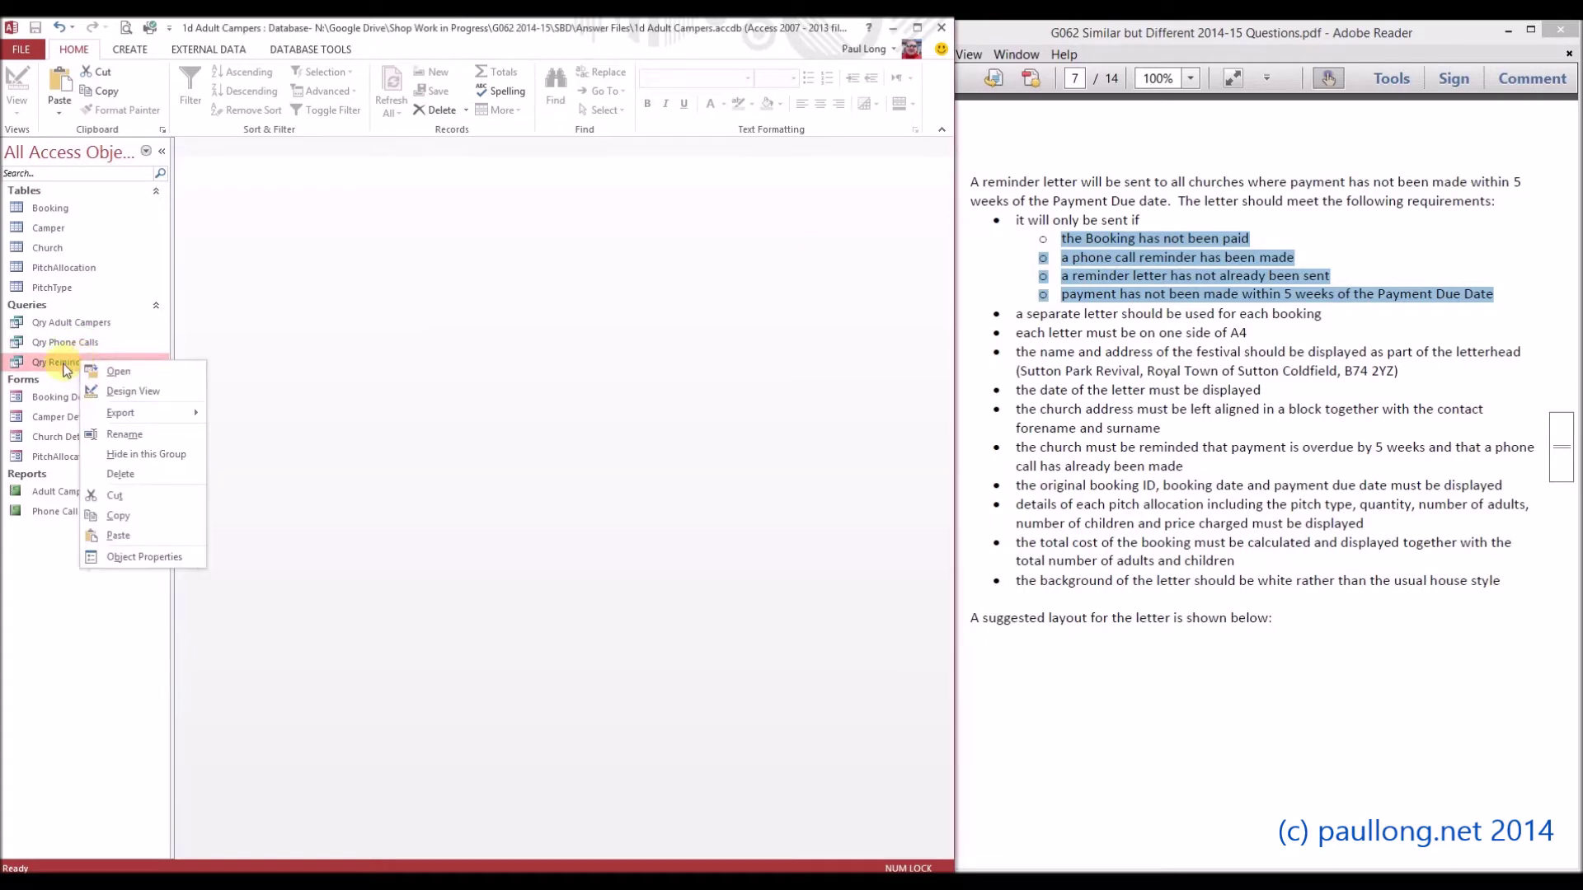
Step: Open Qry Reminder Letters in Design View and change Payment Due criteria to -5 weeks
click(136, 392)
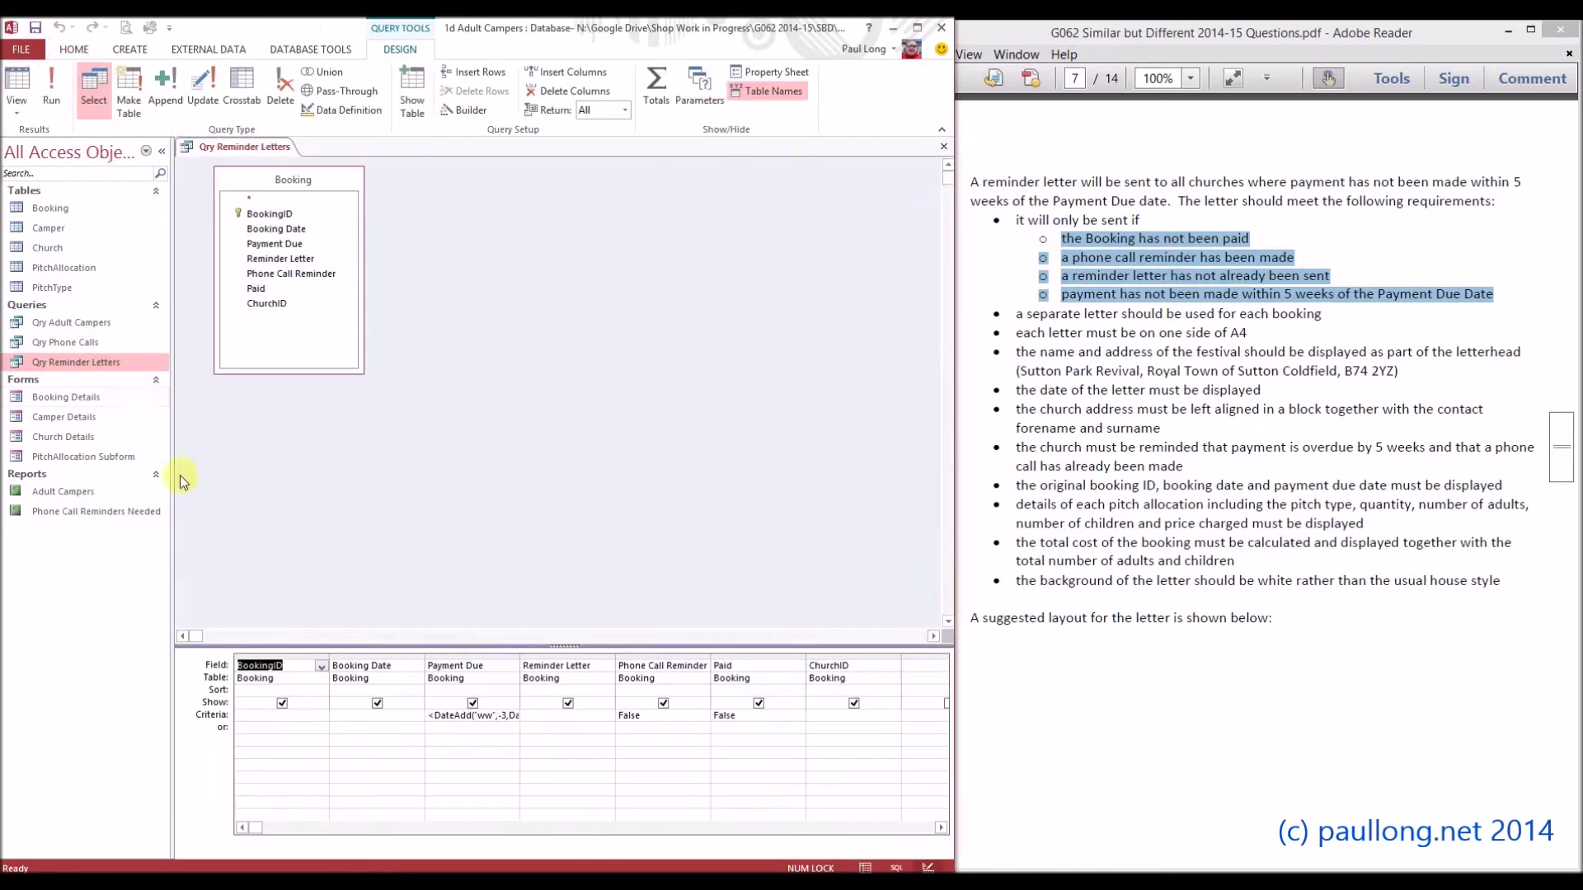
double_click(518, 656)
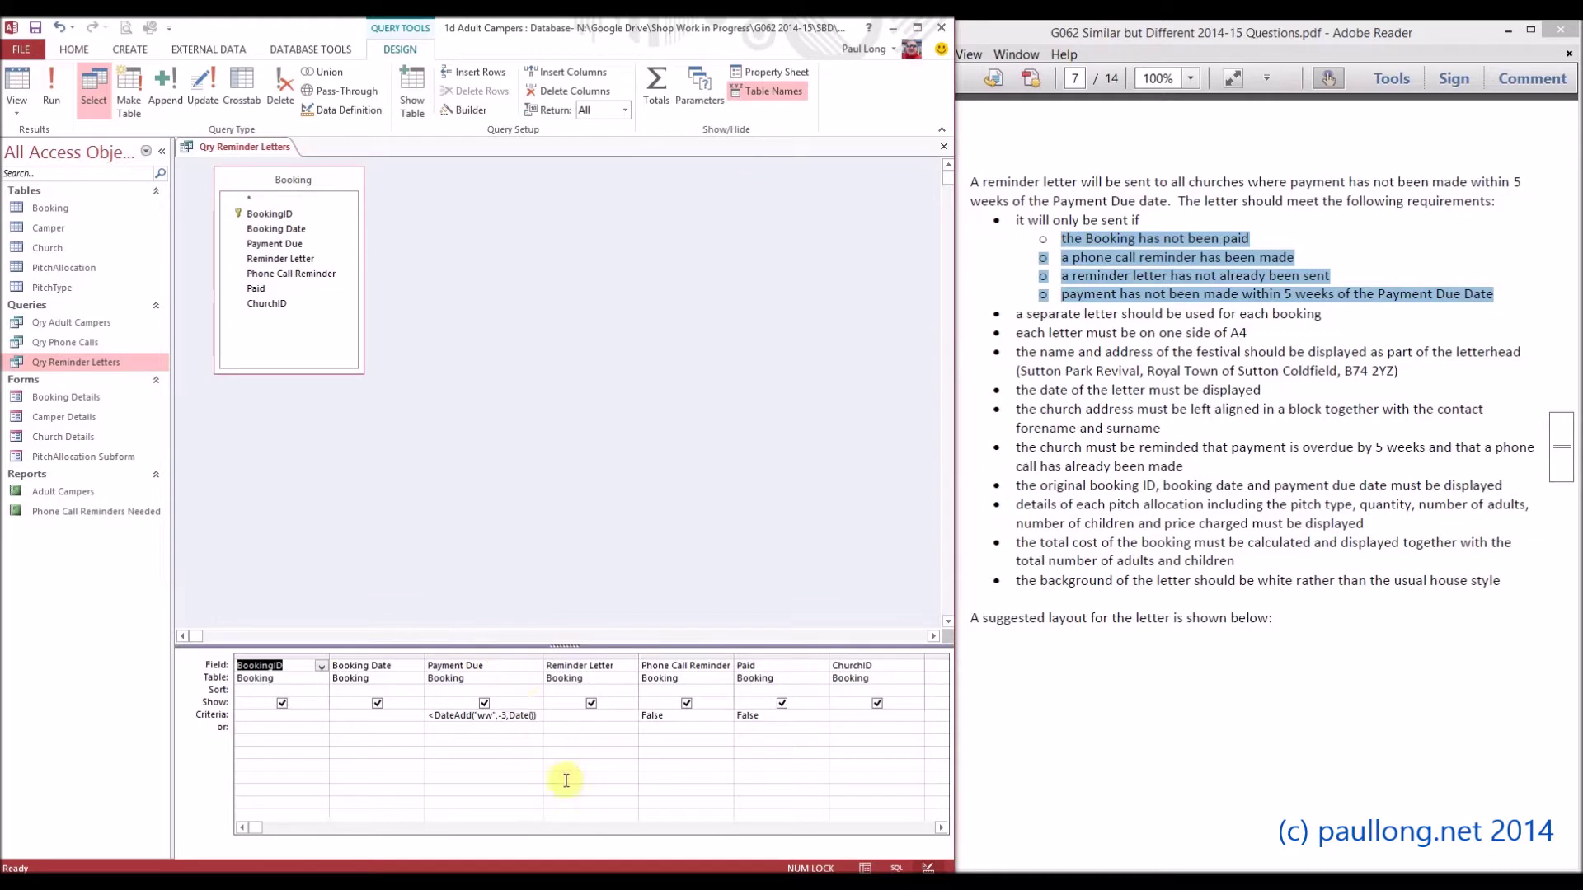
click(509, 724)
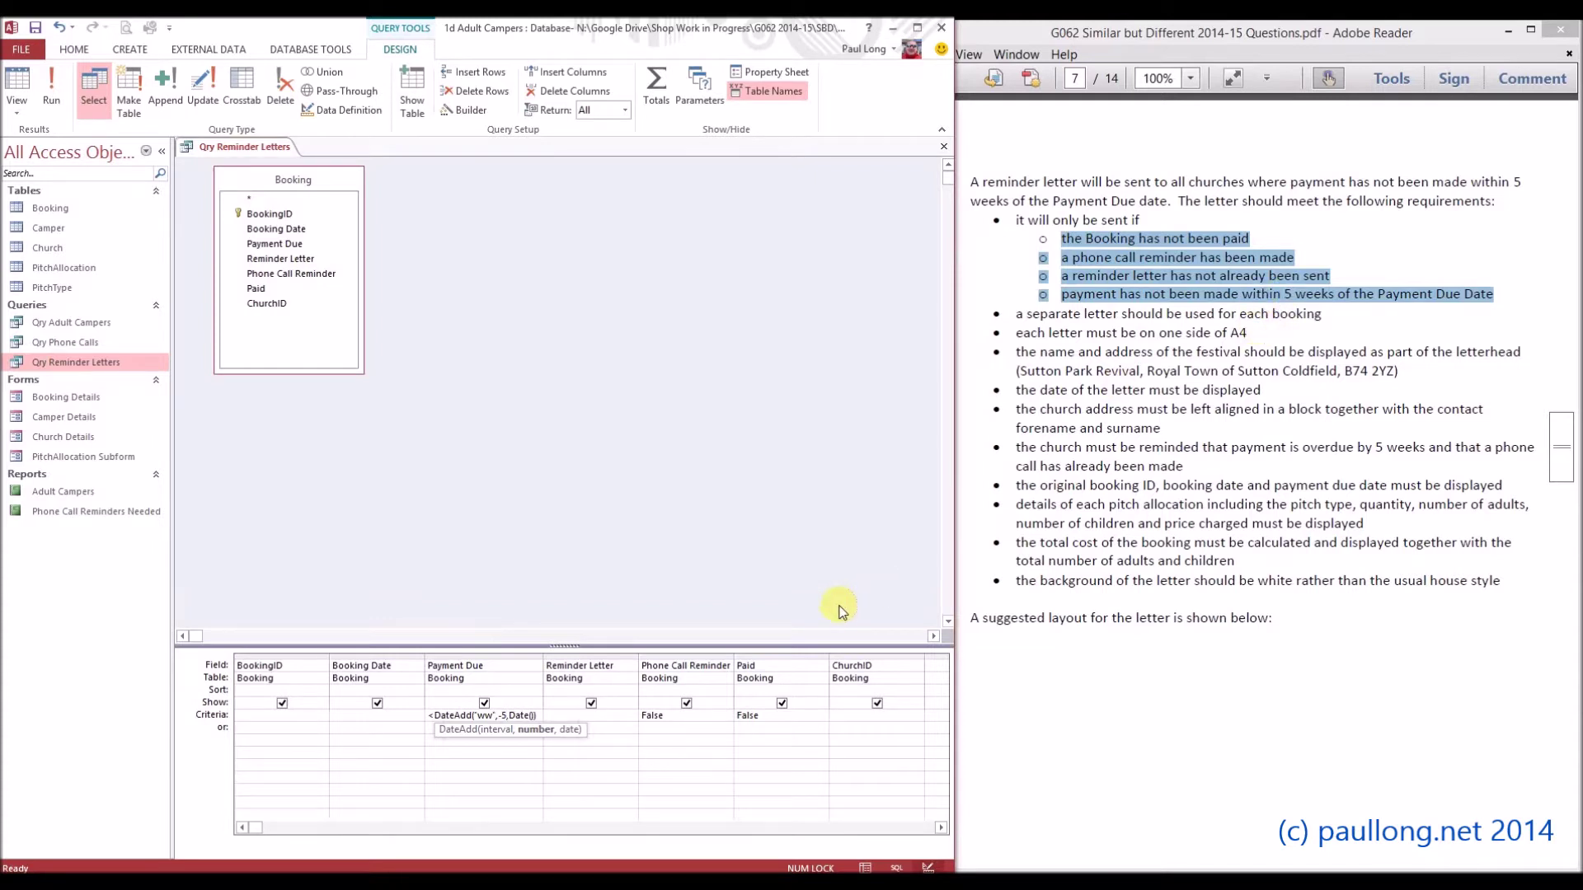
text(,)
Step: Set Reminder Letter to False and Phone Call Reminder to True, then run the query
click(604, 717)
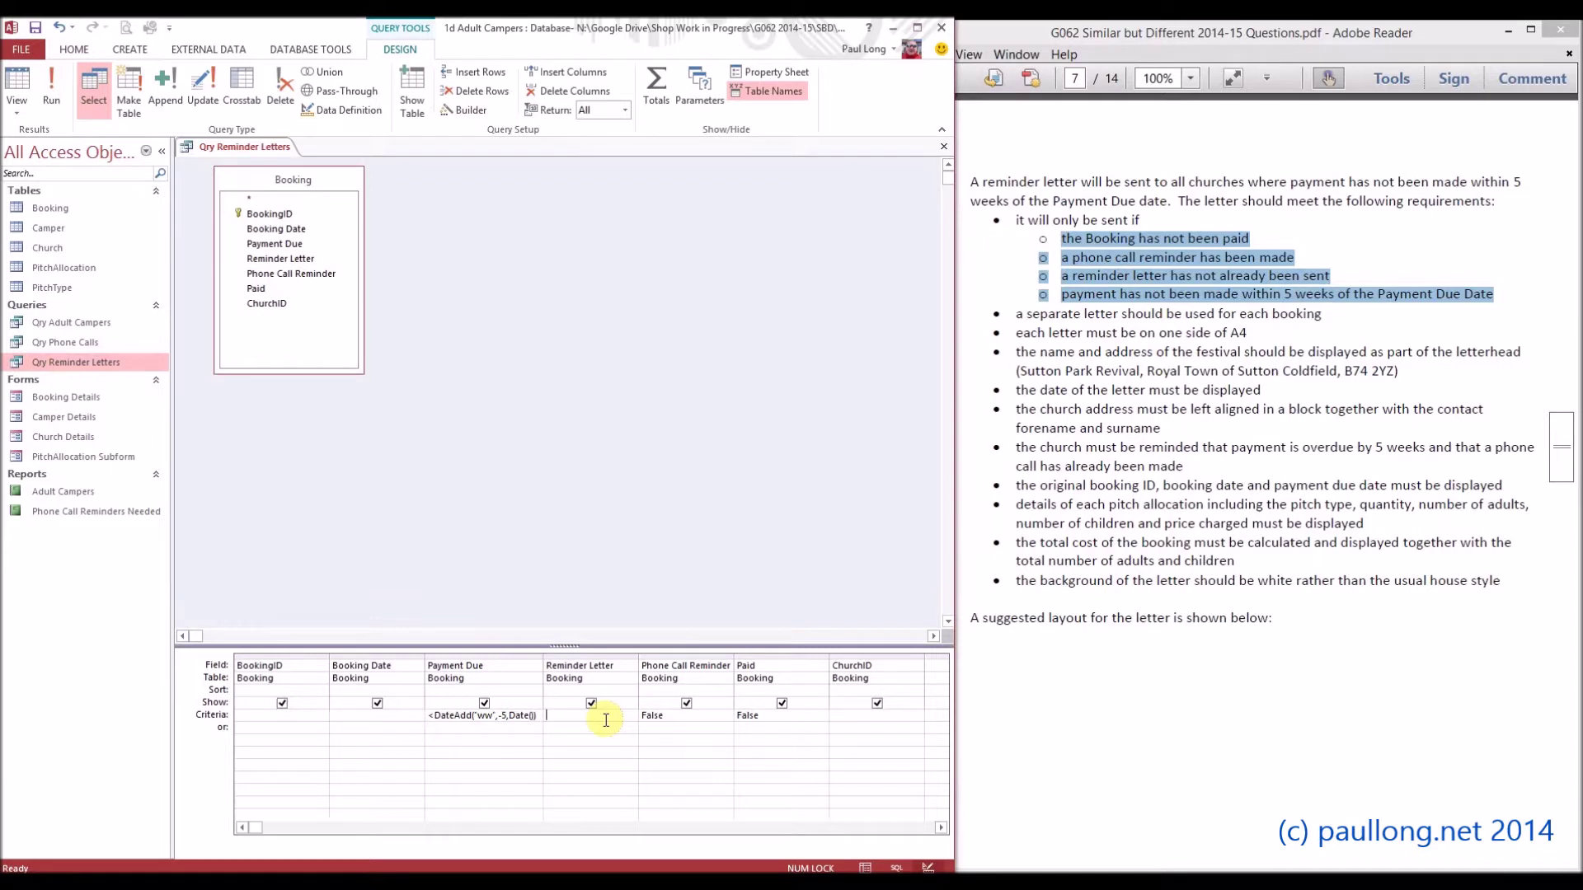
text(False)
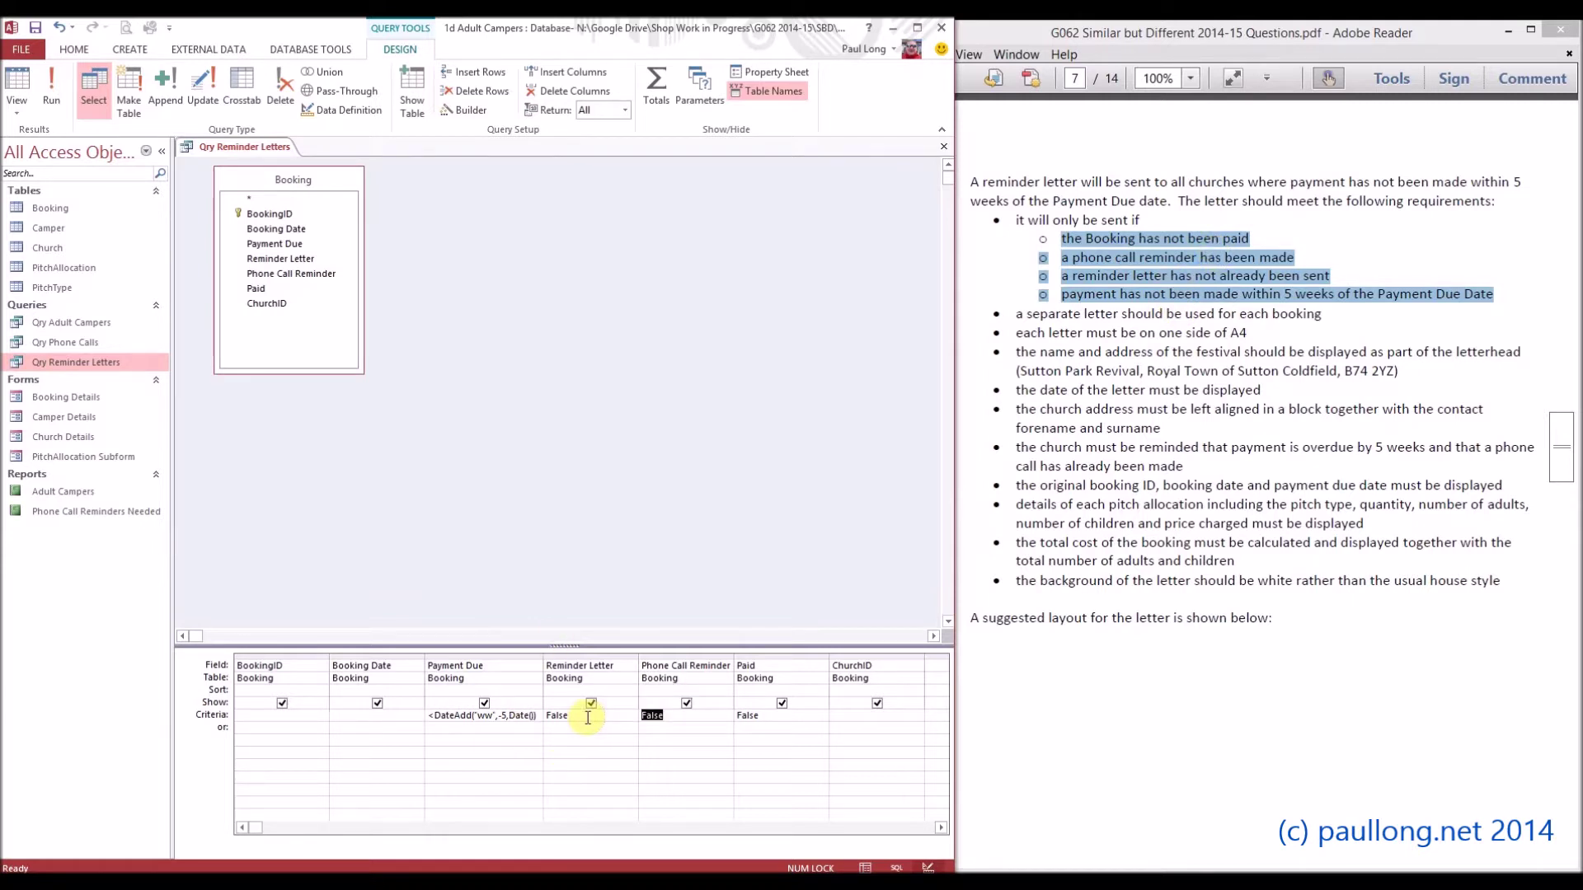
text(True)
click(28, 80)
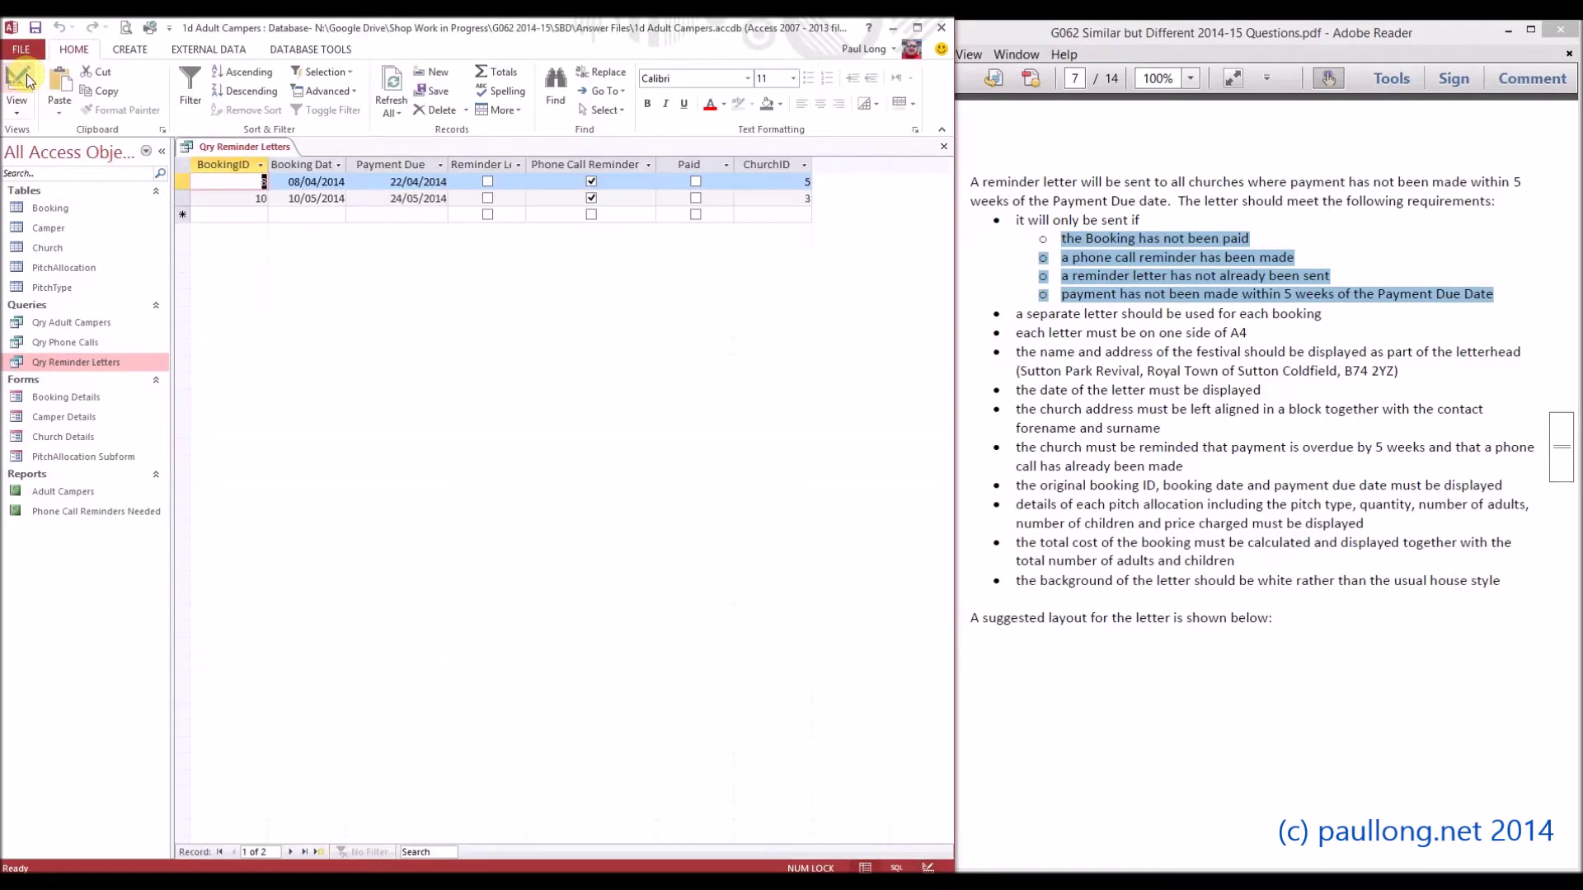
Step: Close the open Qry Reminder Letters query tab
click(420, 215)
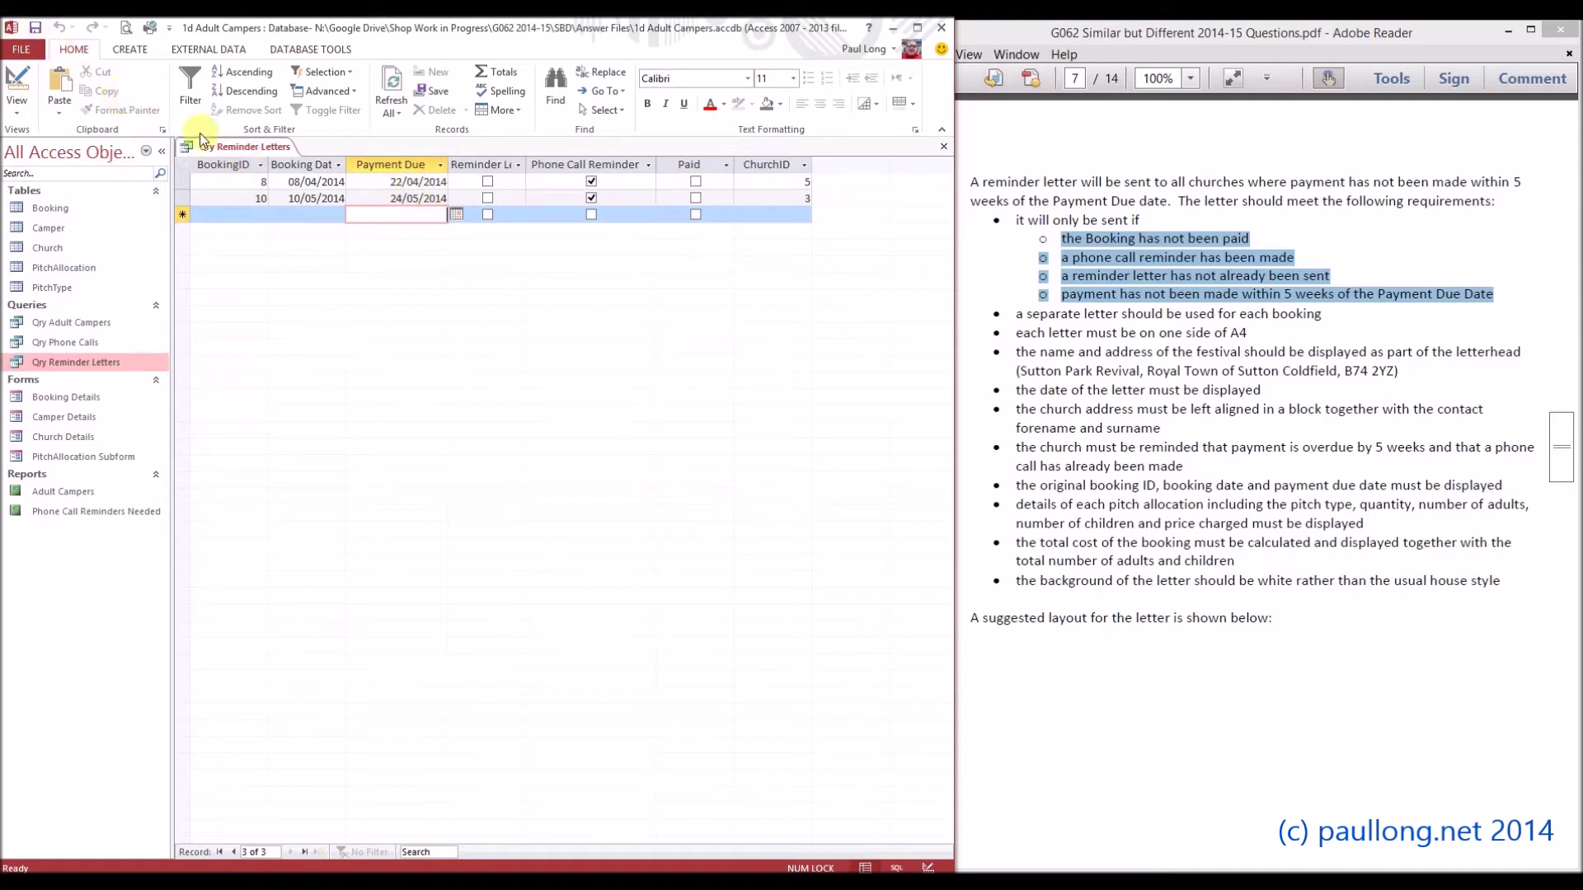
right_click(241, 147)
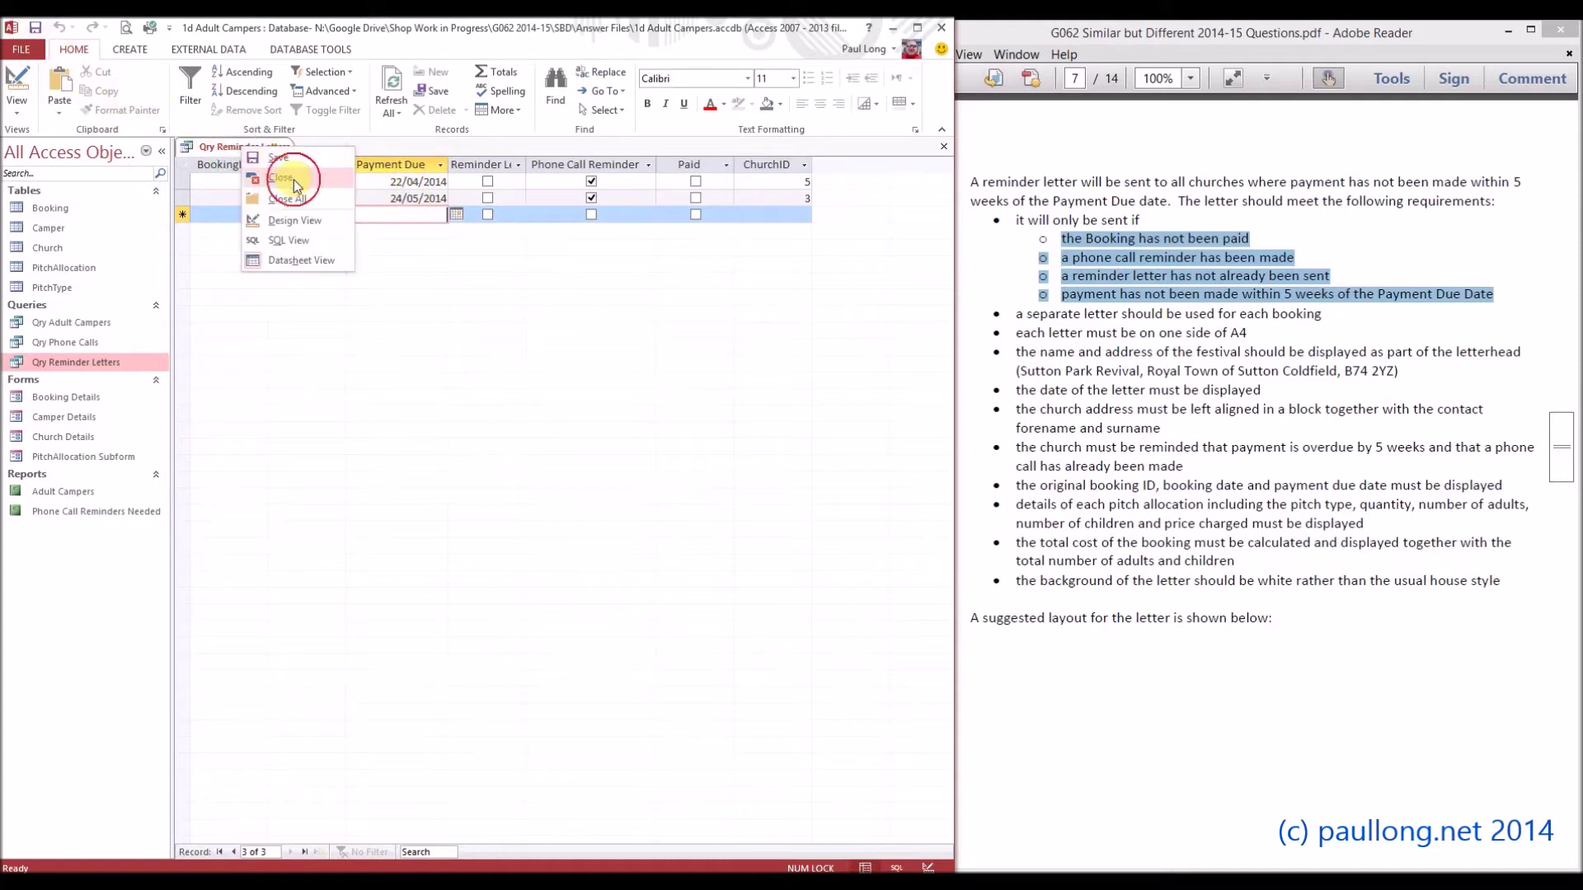
click(292, 177)
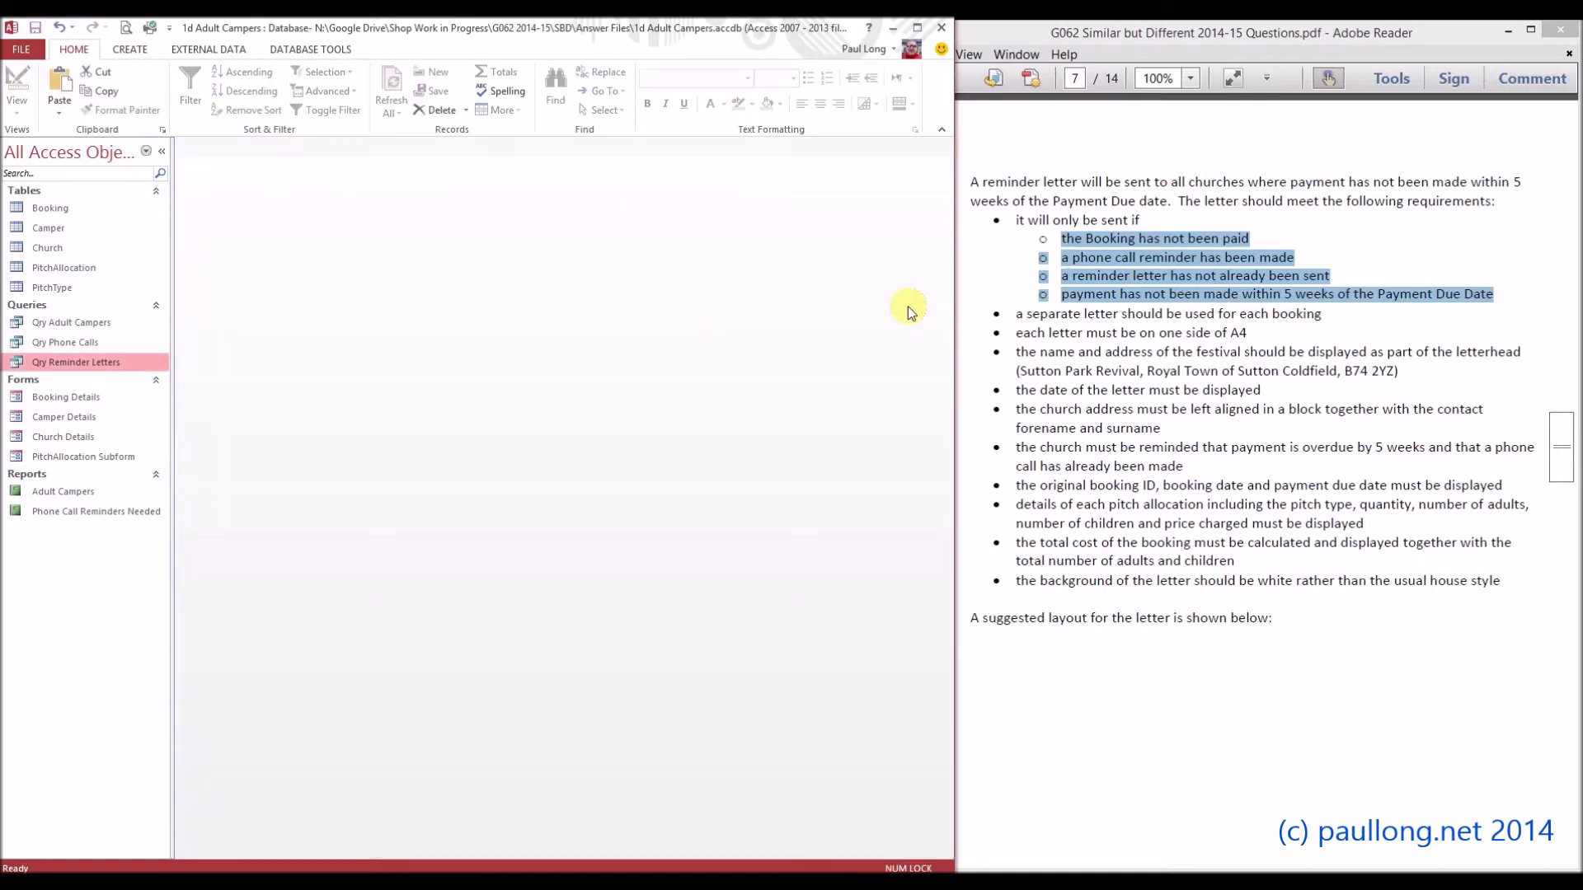
click(1118, 314)
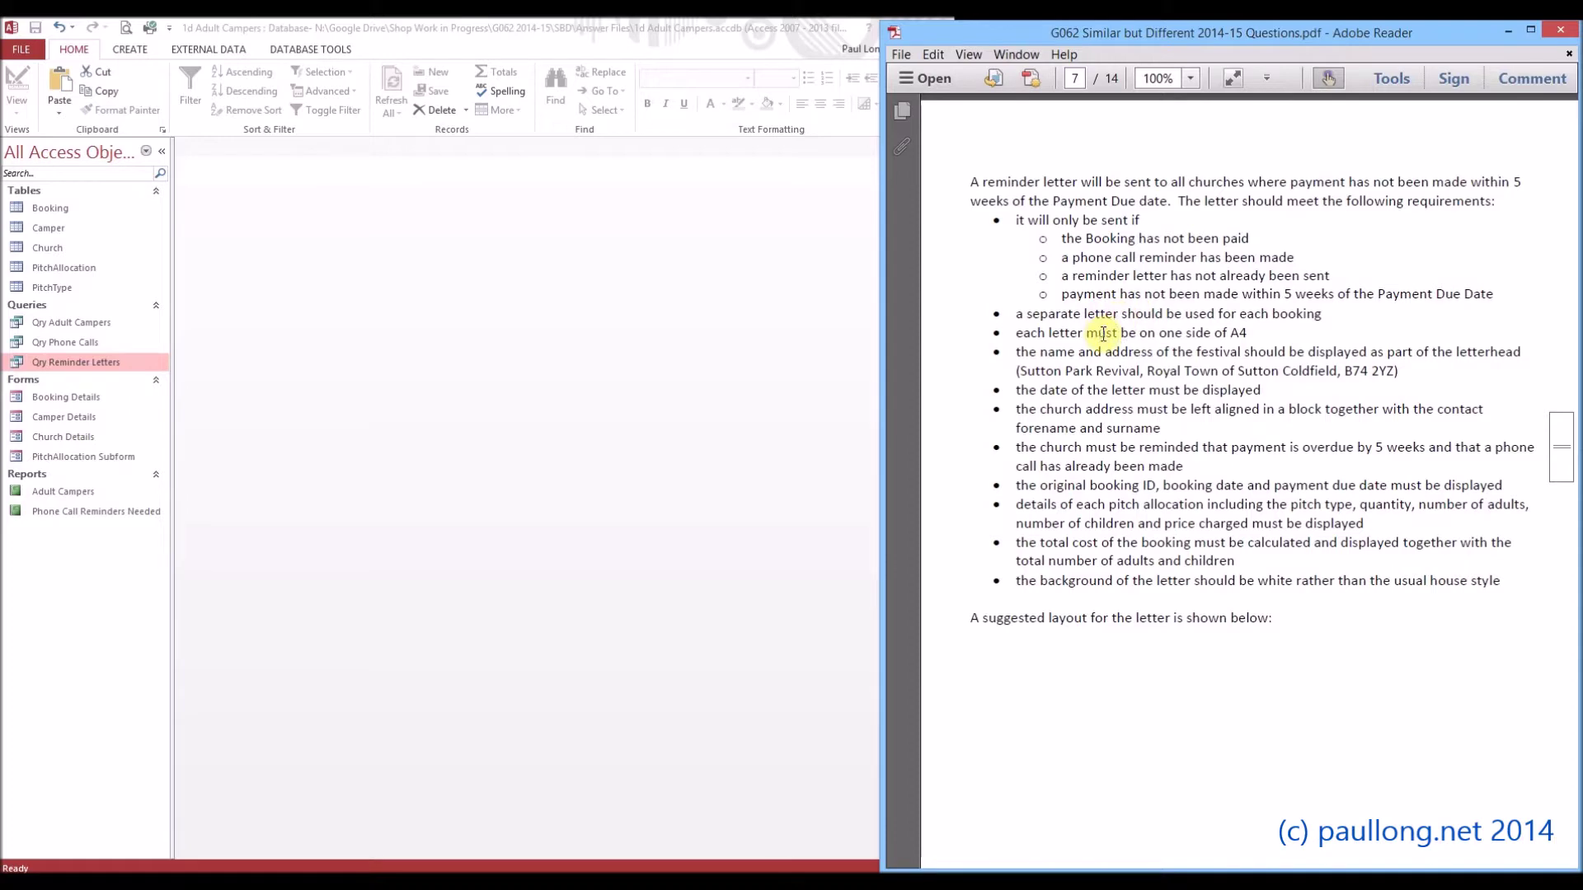
scroll(1275, 373, down, 10)
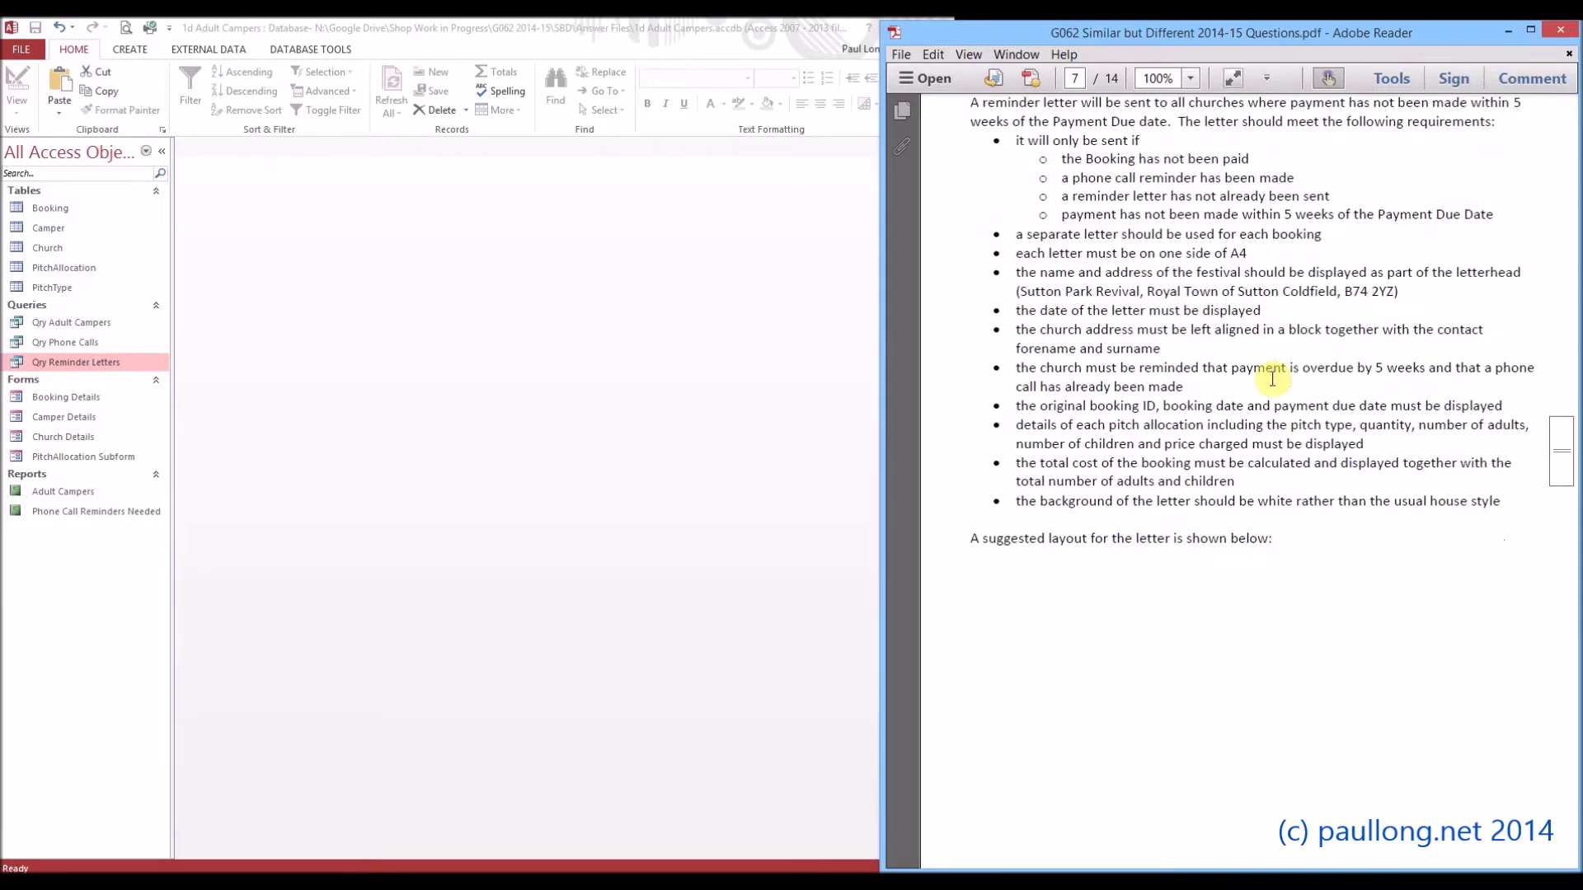
scroll(1267, 386, down, 4)
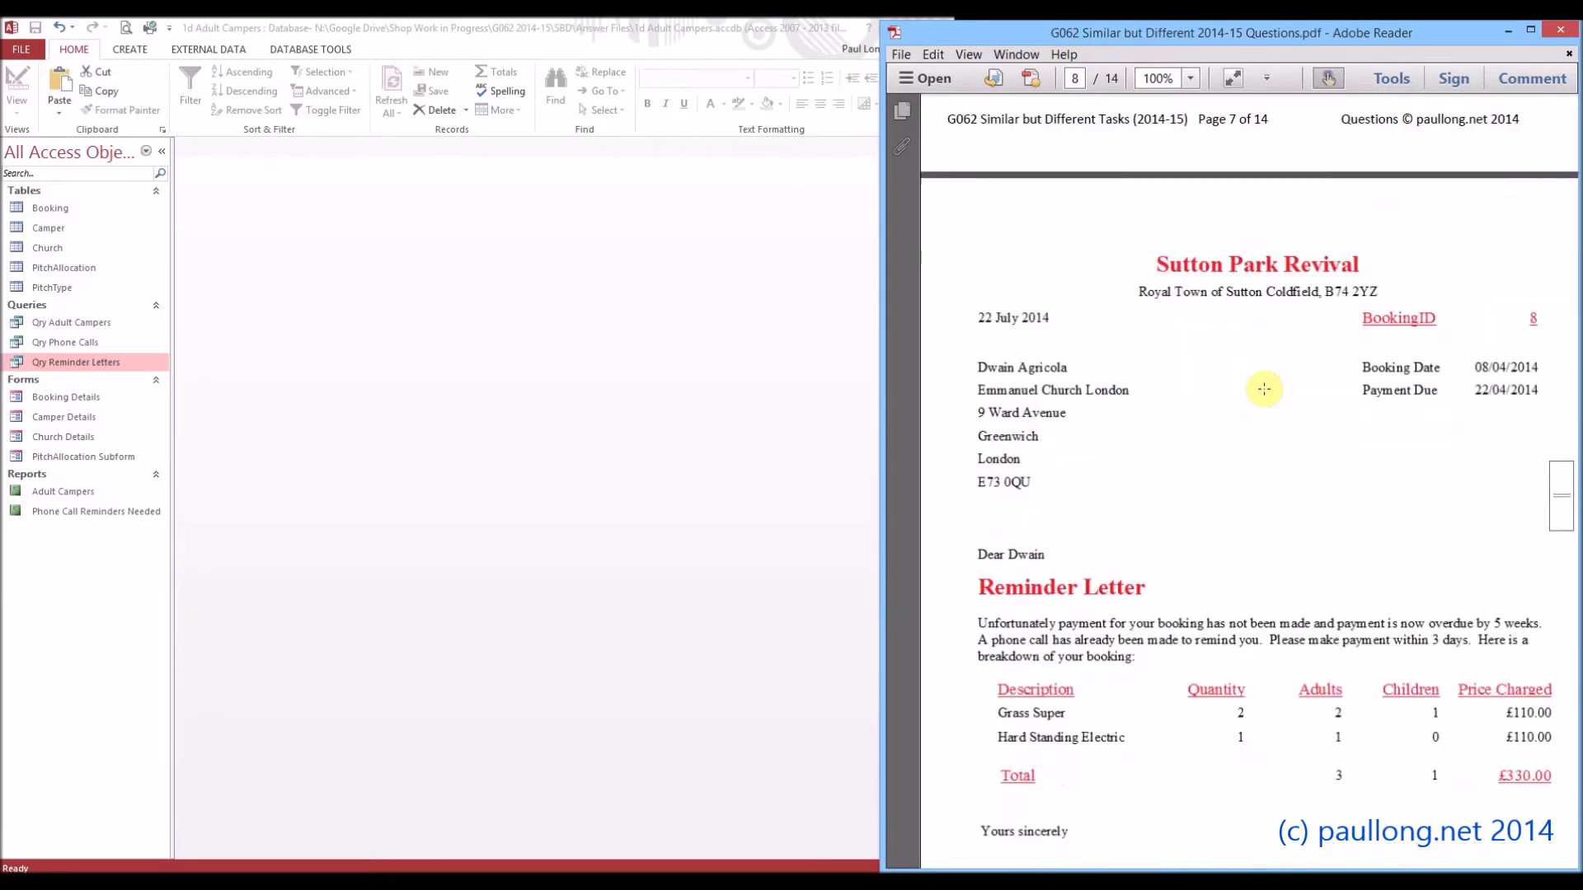
scroll(1261, 387, down, 3)
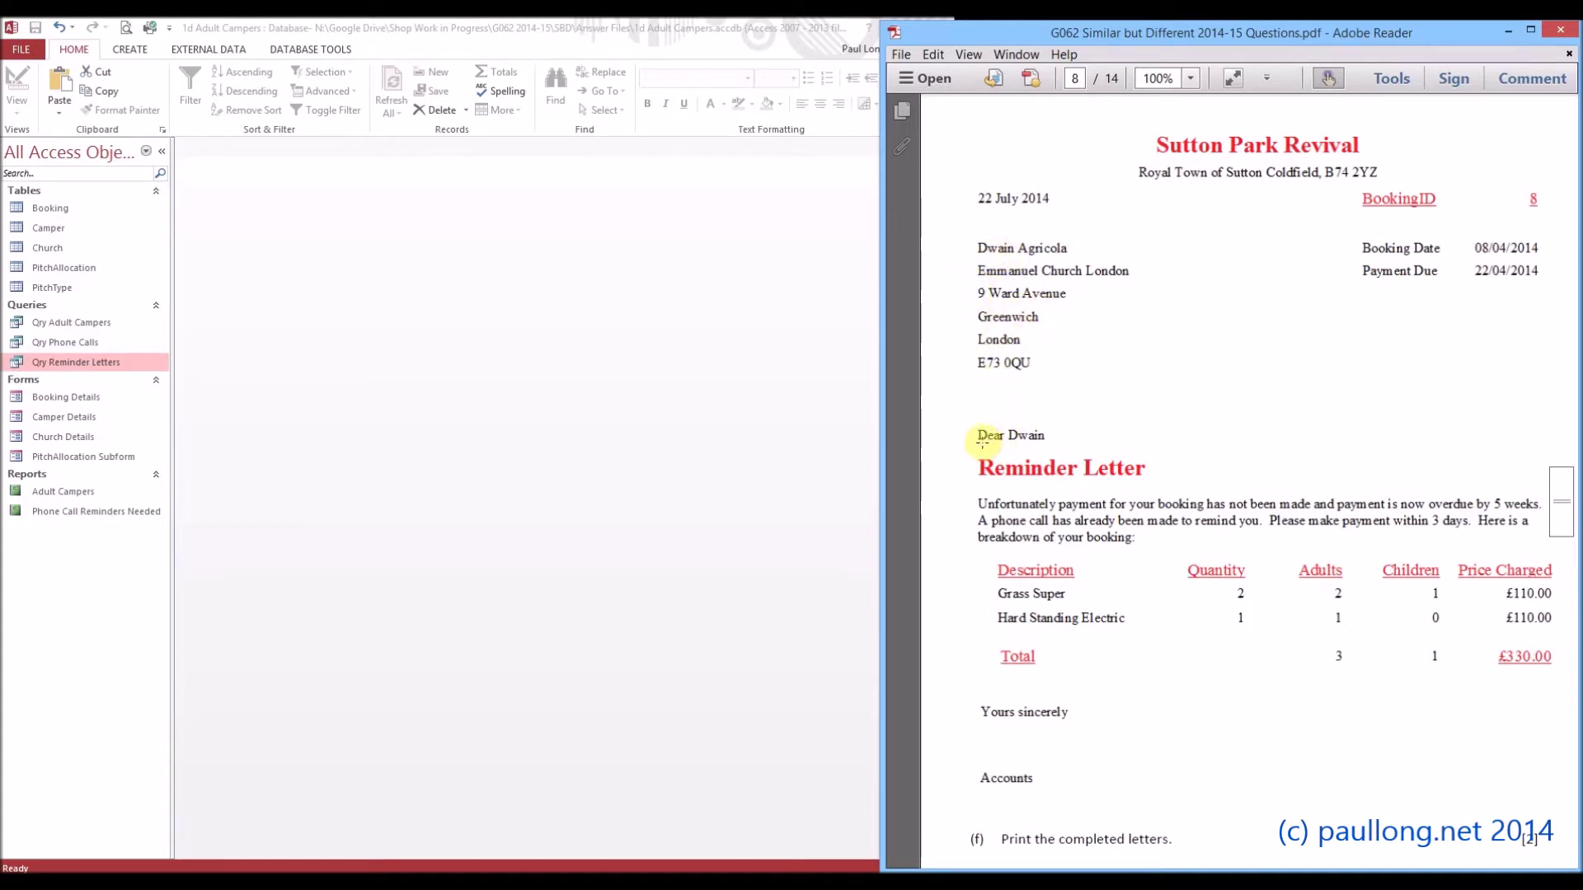
scroll(1051, 442, down, 3)
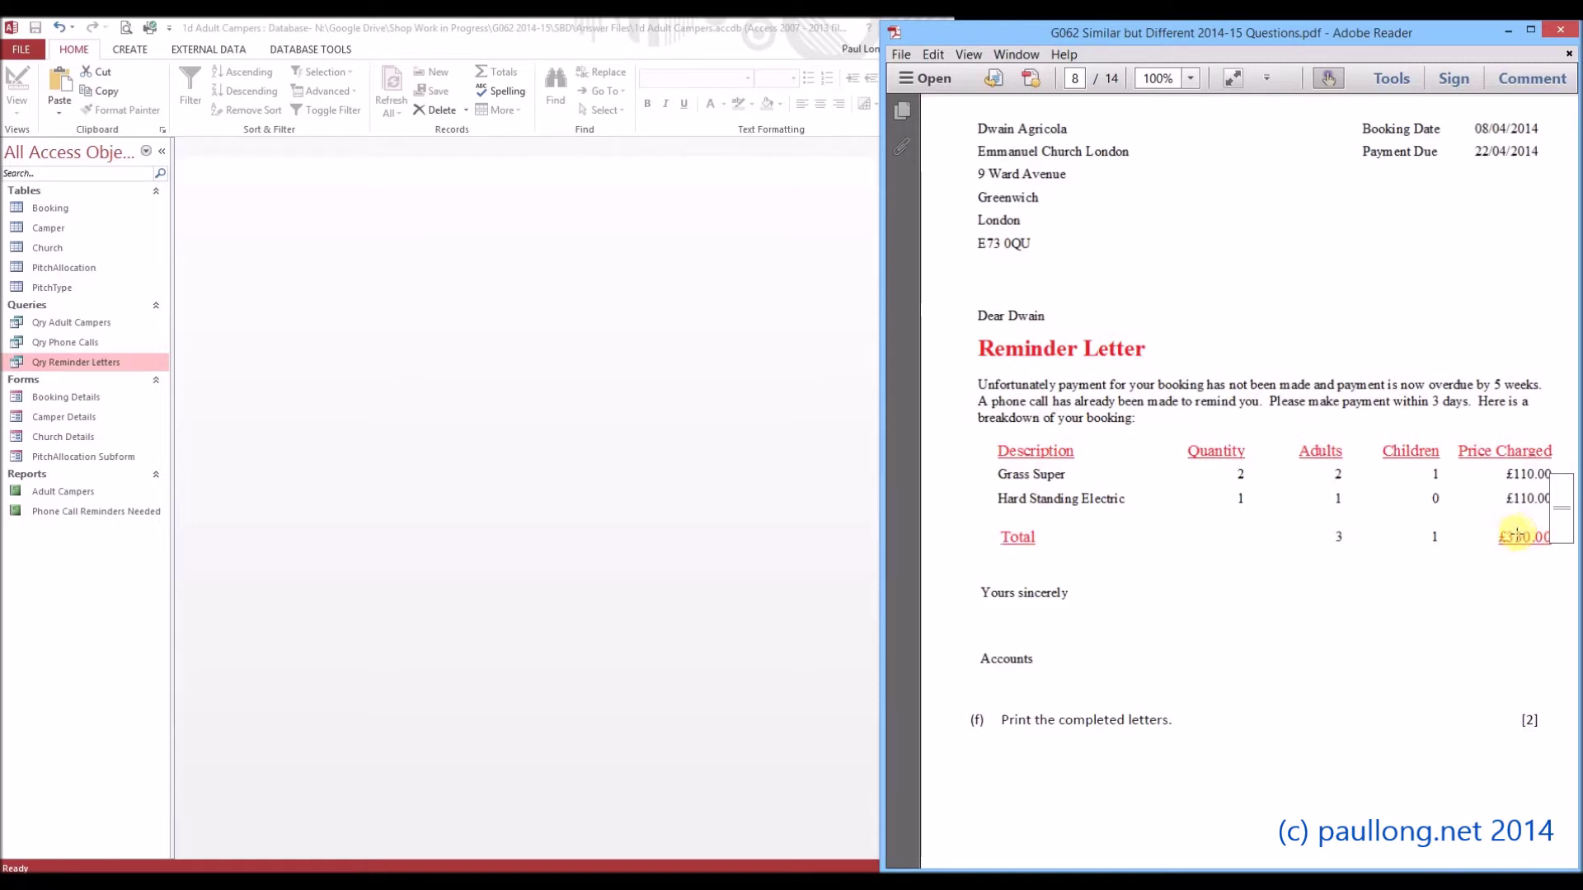
scroll(1319, 429, up, 10)
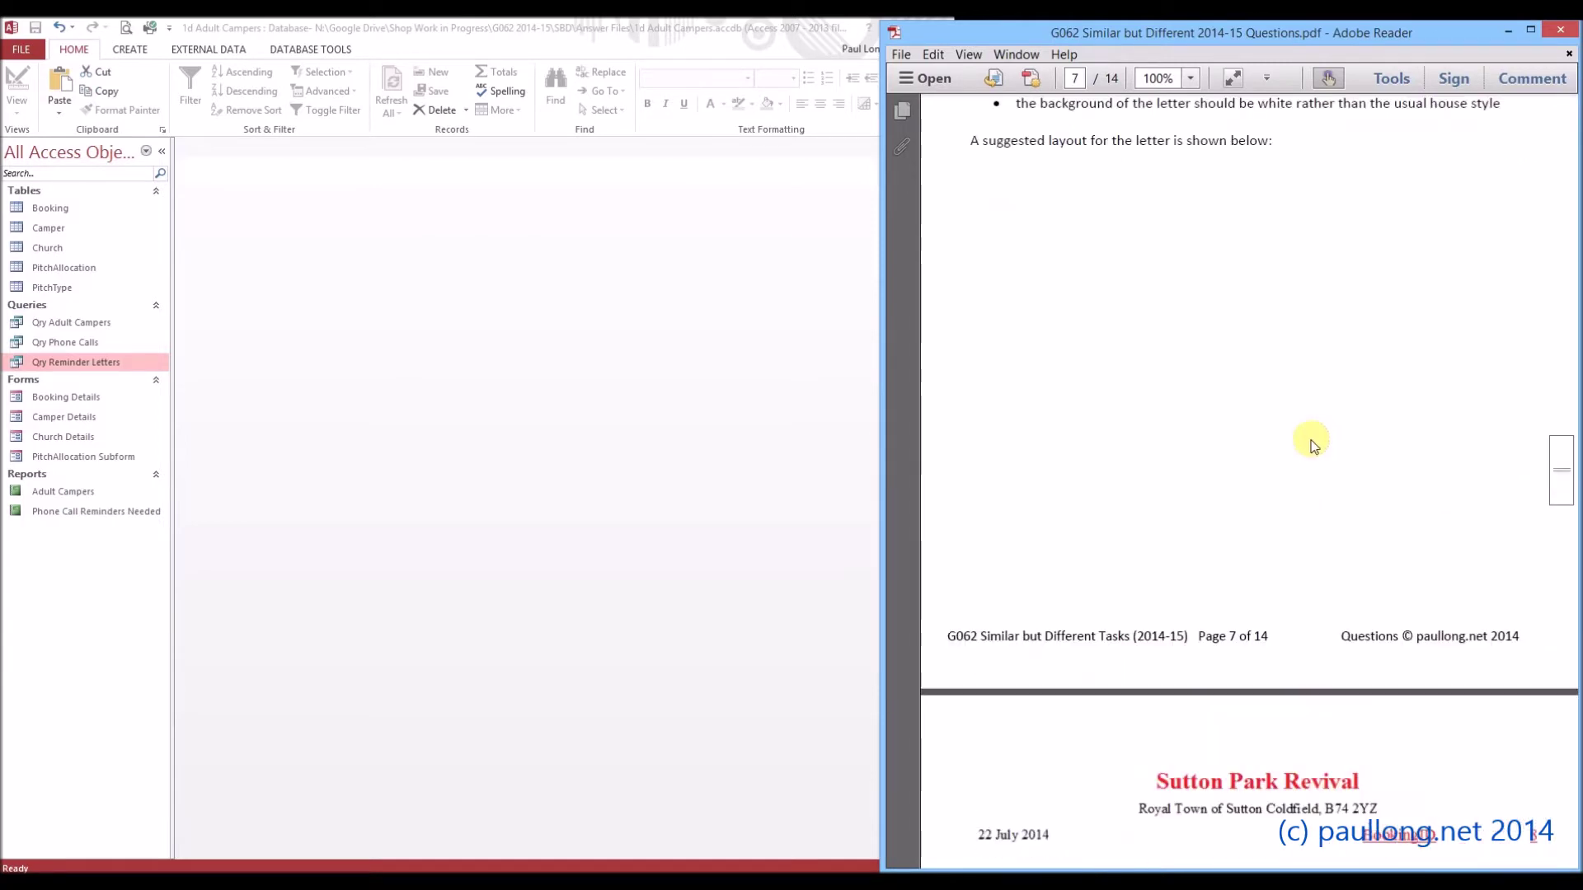
scroll(1277, 478, up, 4)
scroll(1277, 479, up, 2)
Step: Highlight the letterhead and left-aligned church address requirements in the brief
scroll(1277, 478, down, 2)
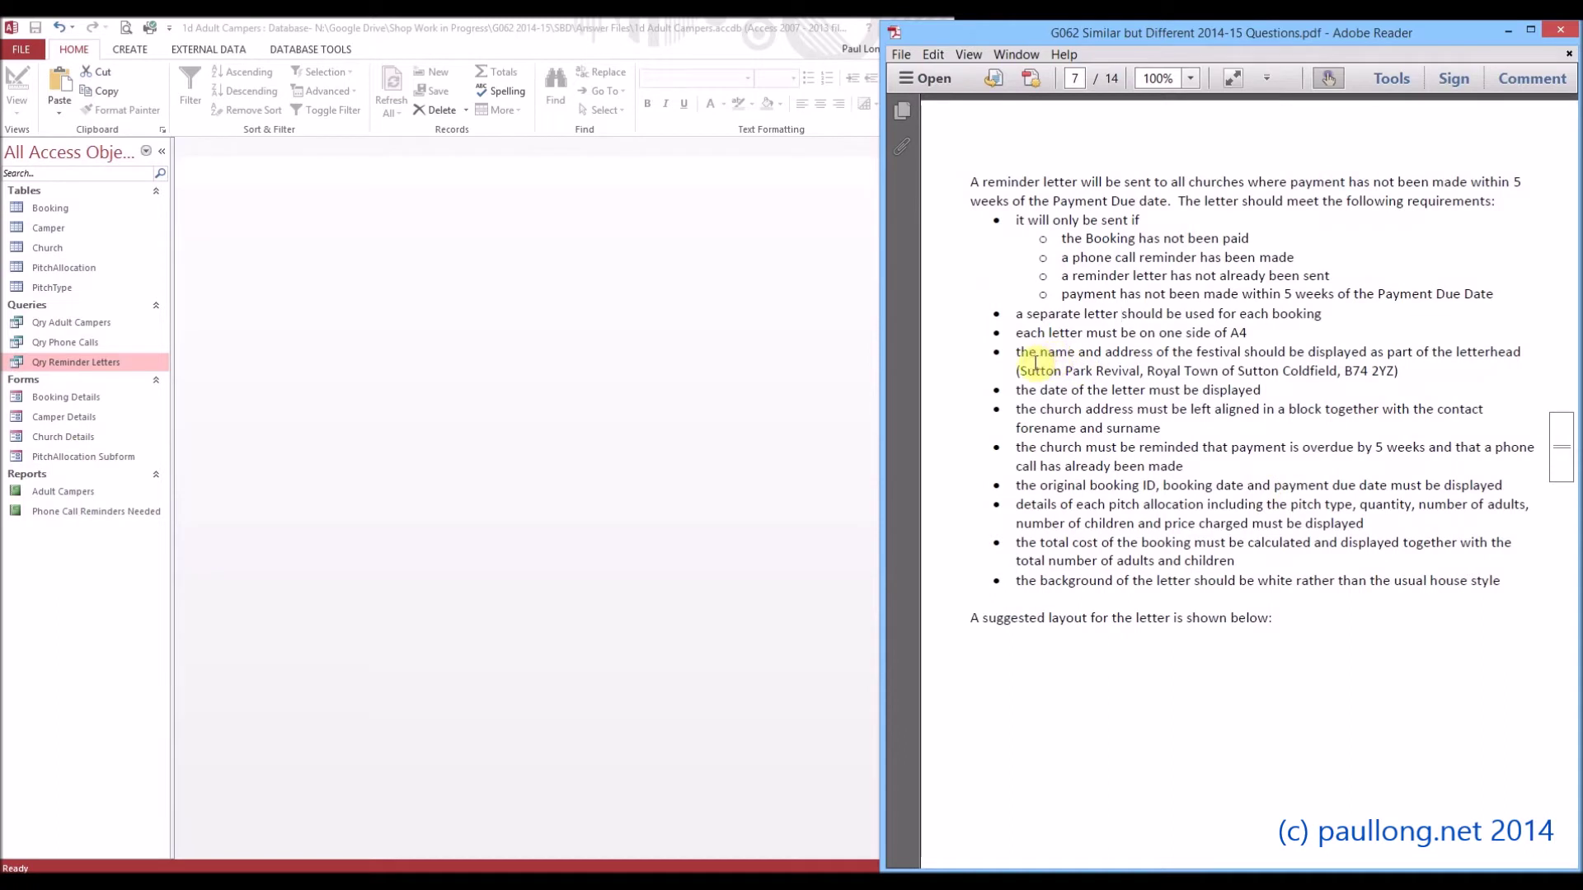
drag(1022, 361, 1412, 352)
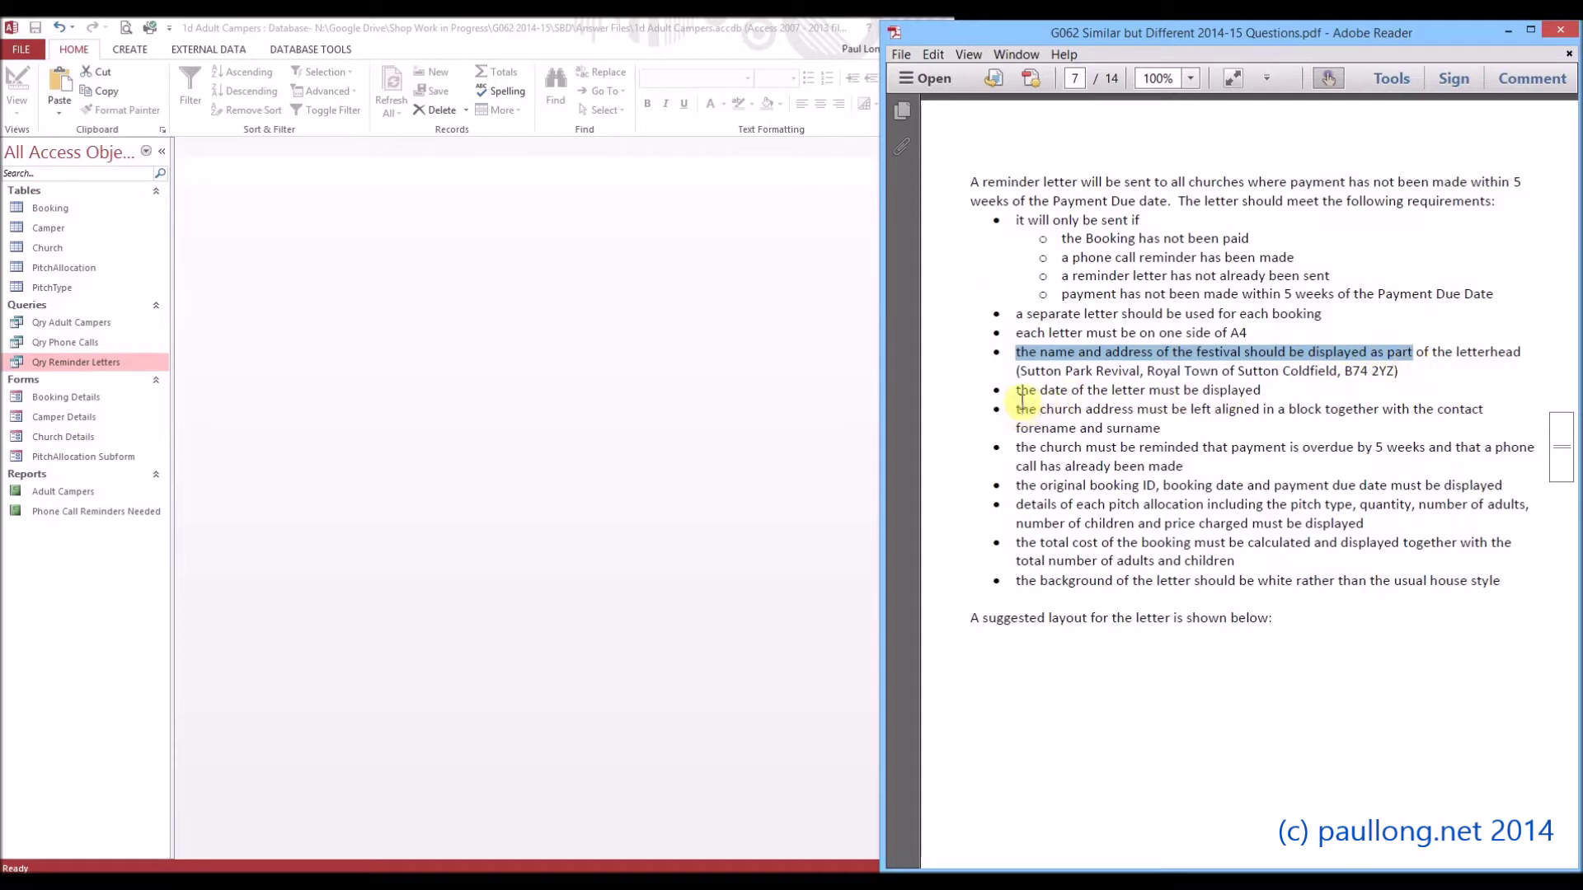
drag(1023, 409, 1182, 432)
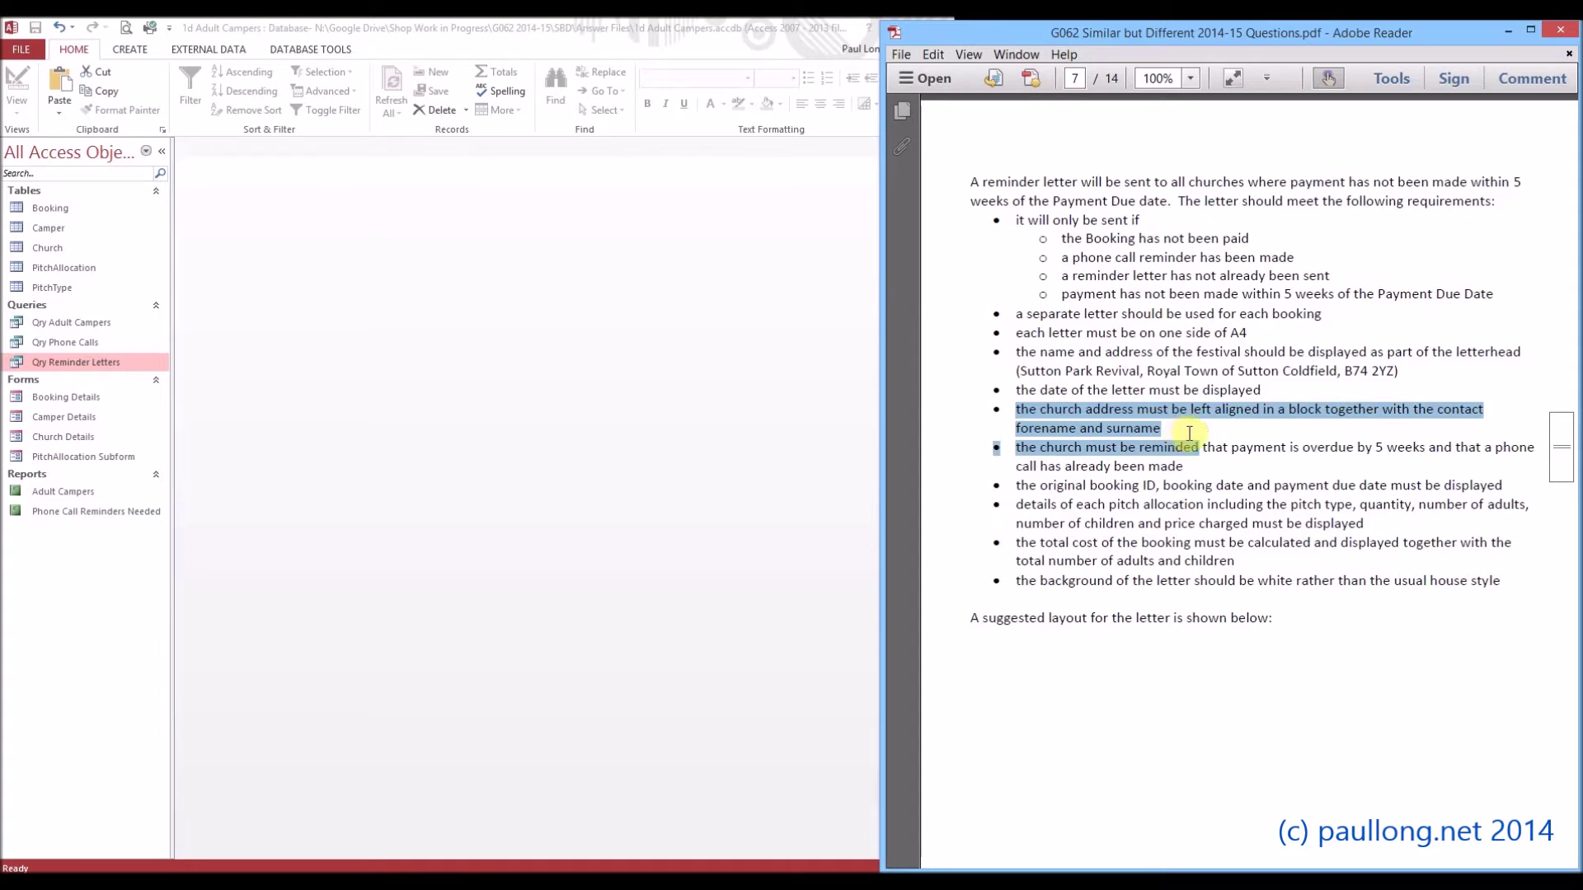
Step: Start the Report Wizard and add Contact Forename and Contact Surname from the Church table
click(151, 53)
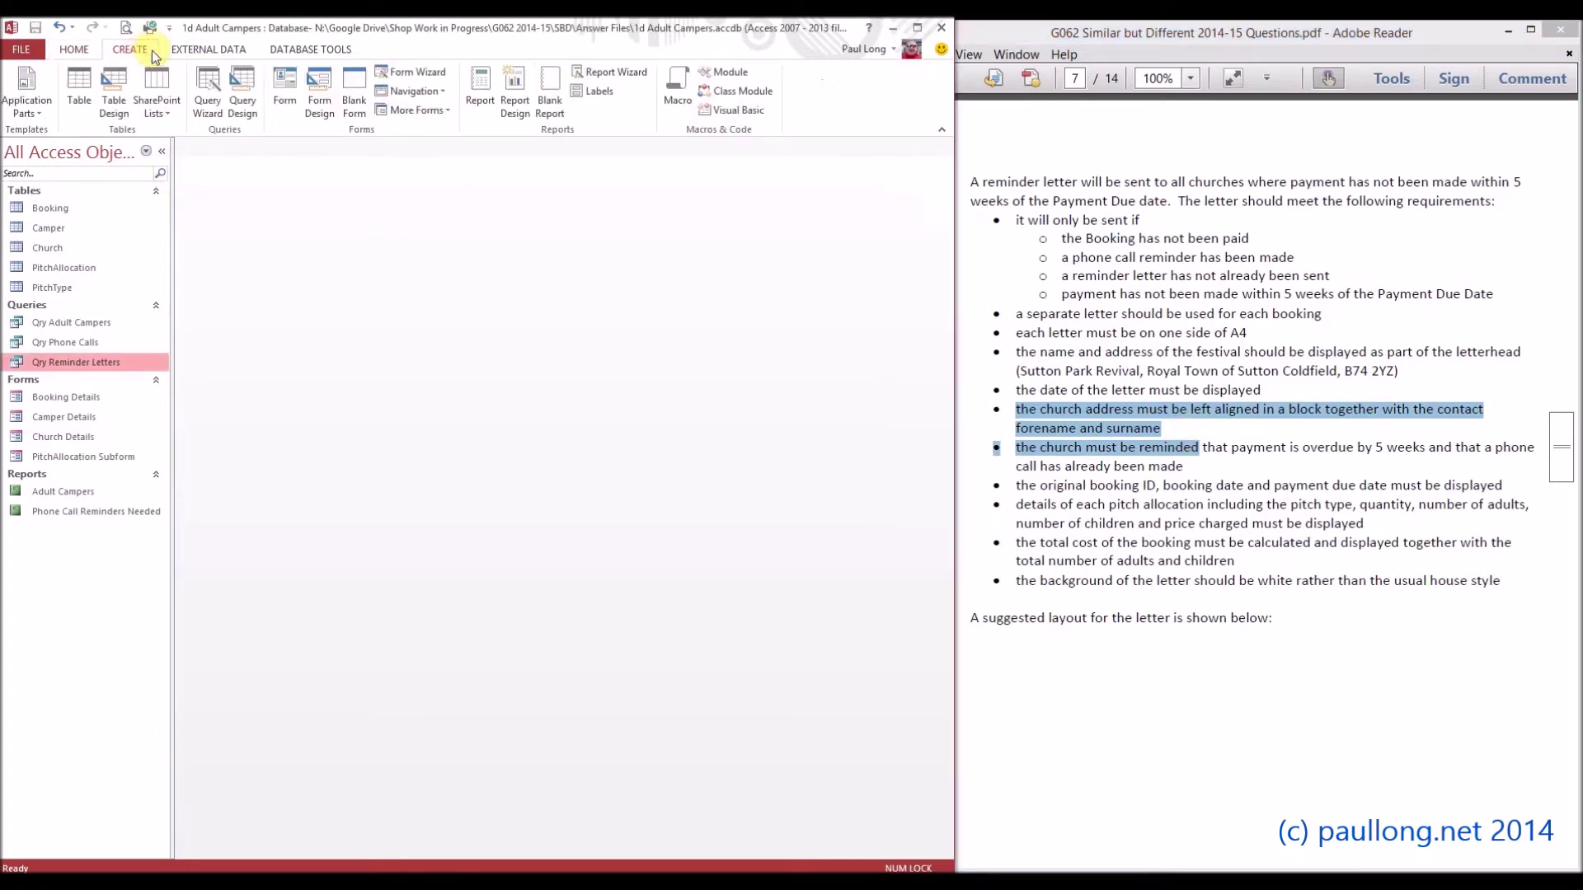
click(608, 76)
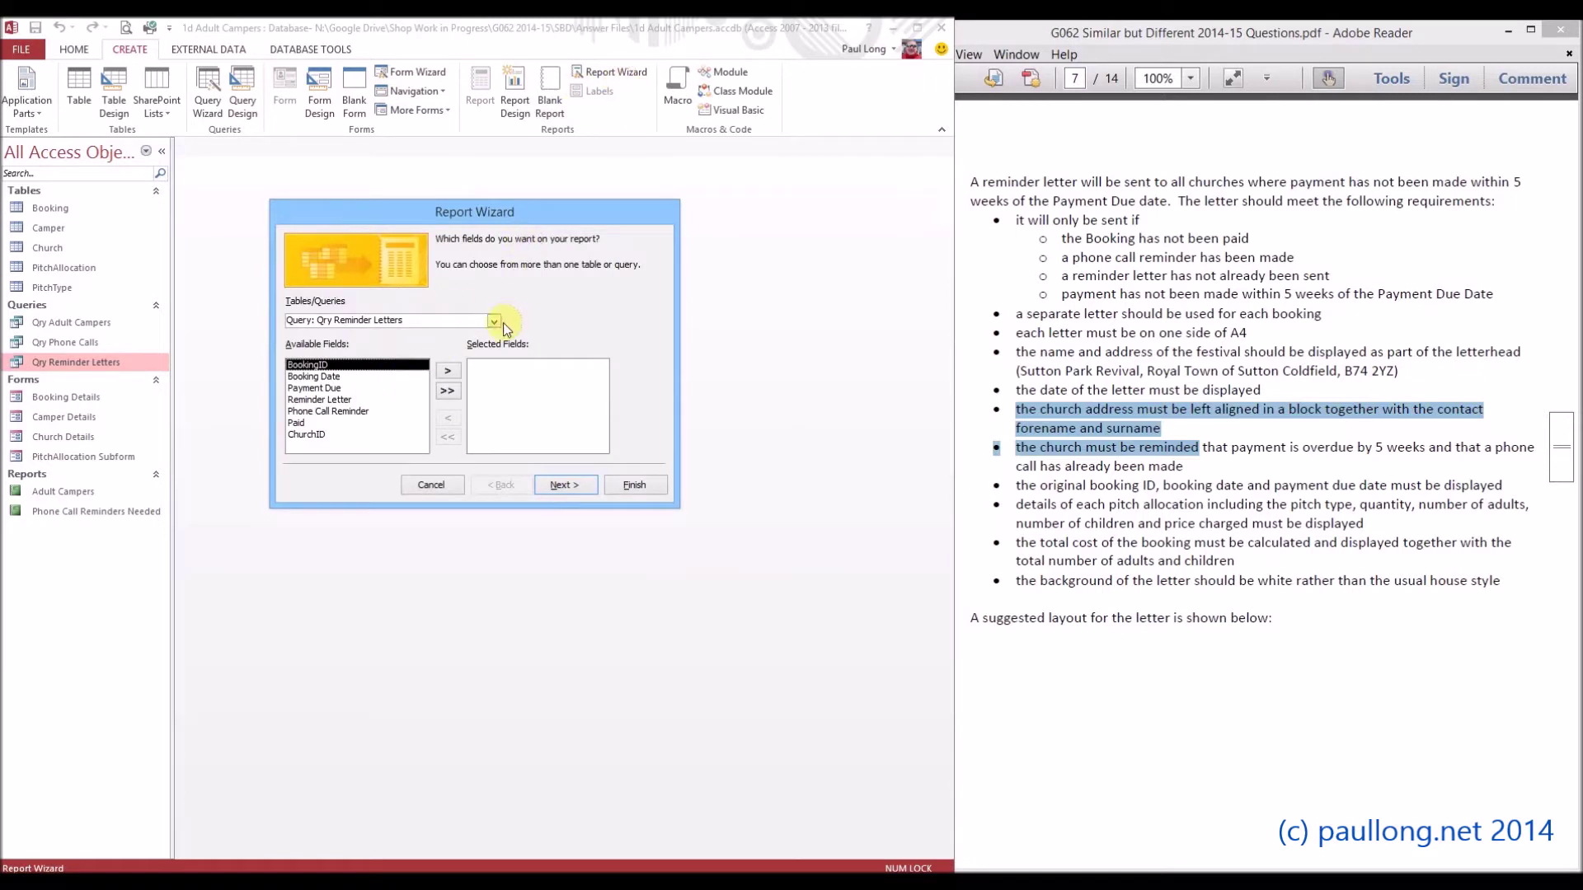
click(500, 322)
click(427, 353)
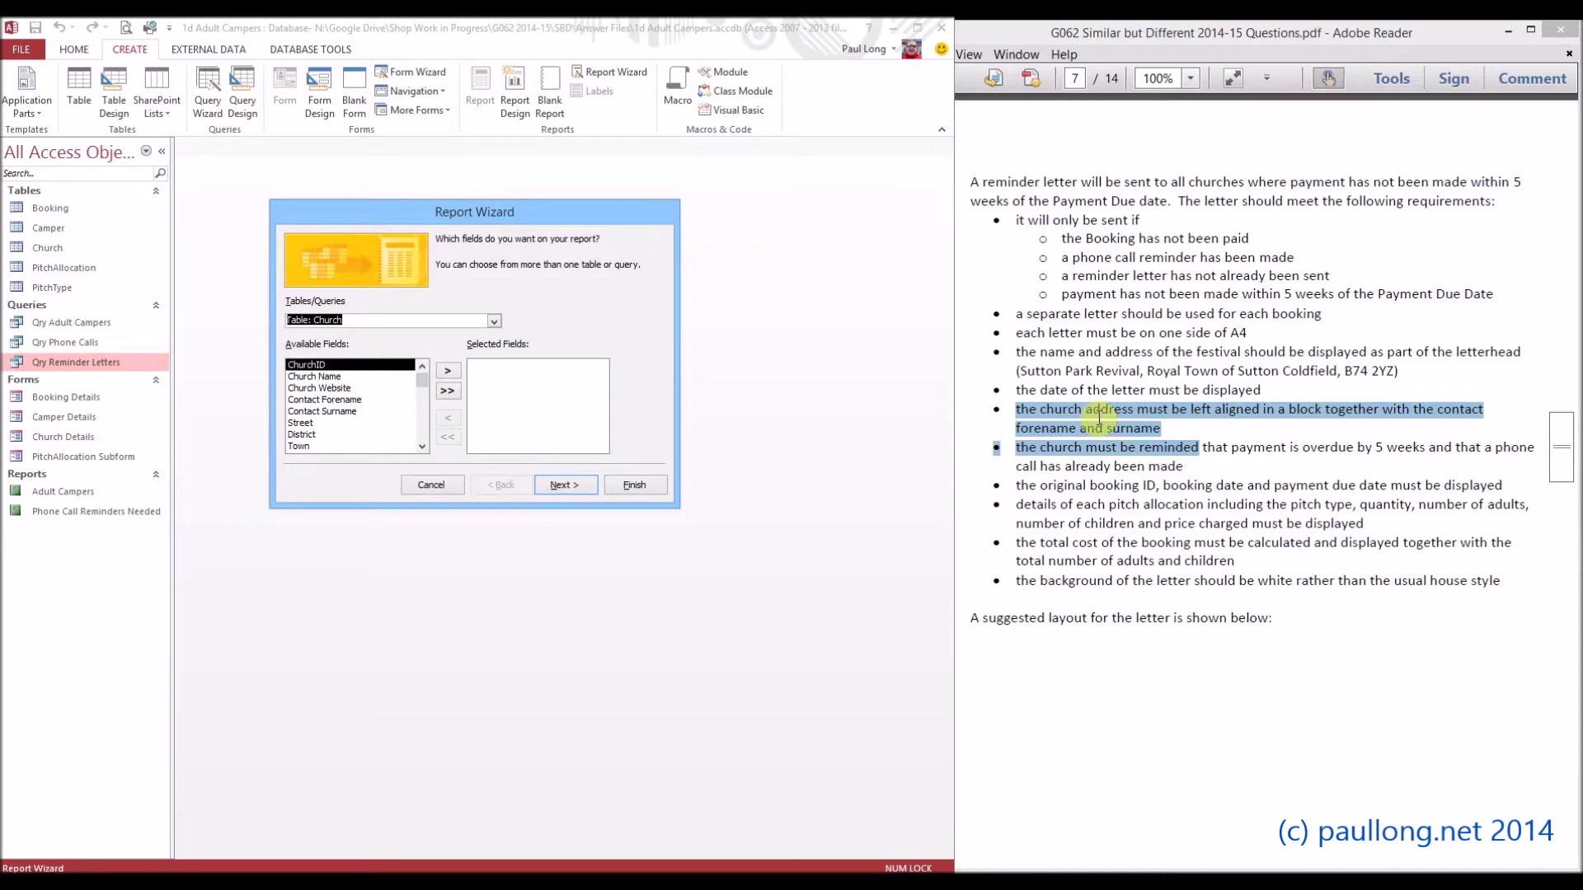
click(350, 400)
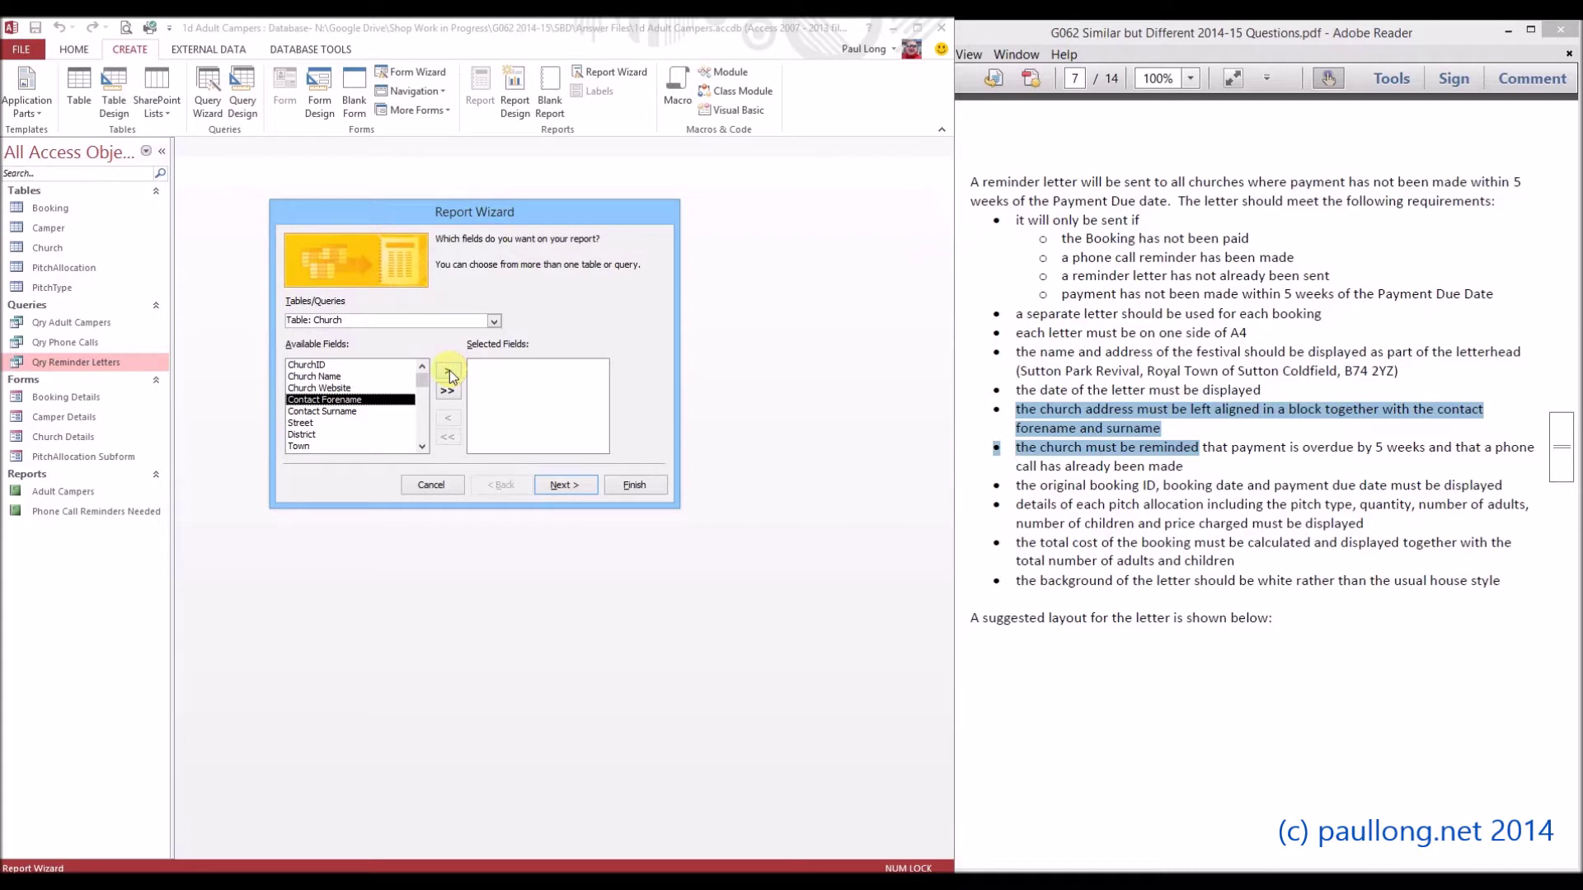
click(448, 373)
click(448, 373)
Step: Add the Church Name, Street, District, Town and Postcode fields
click(338, 377)
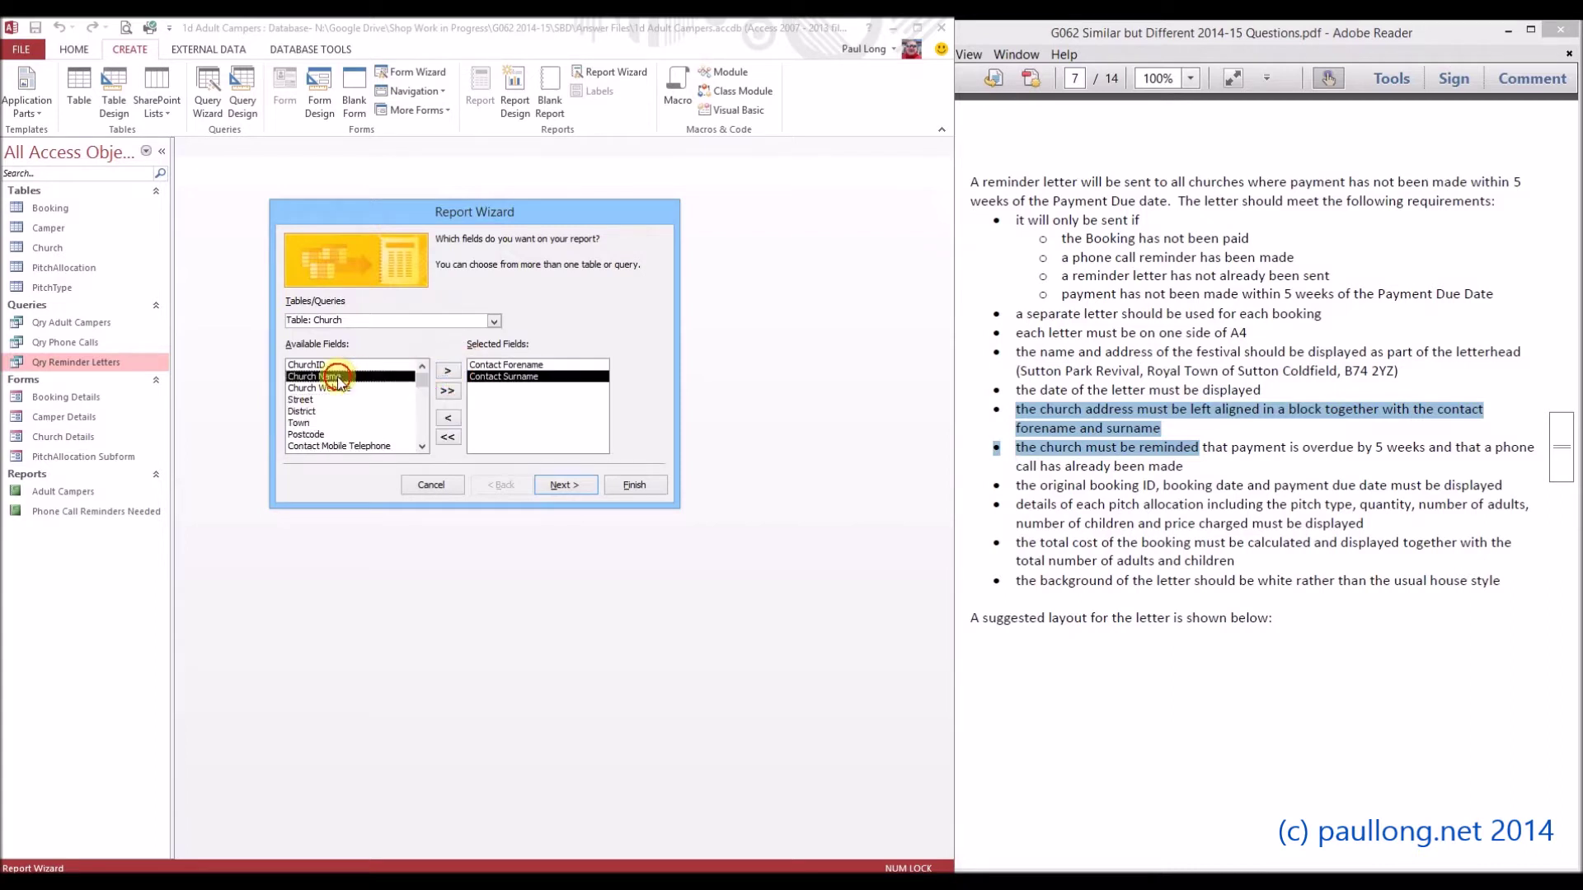
click(448, 373)
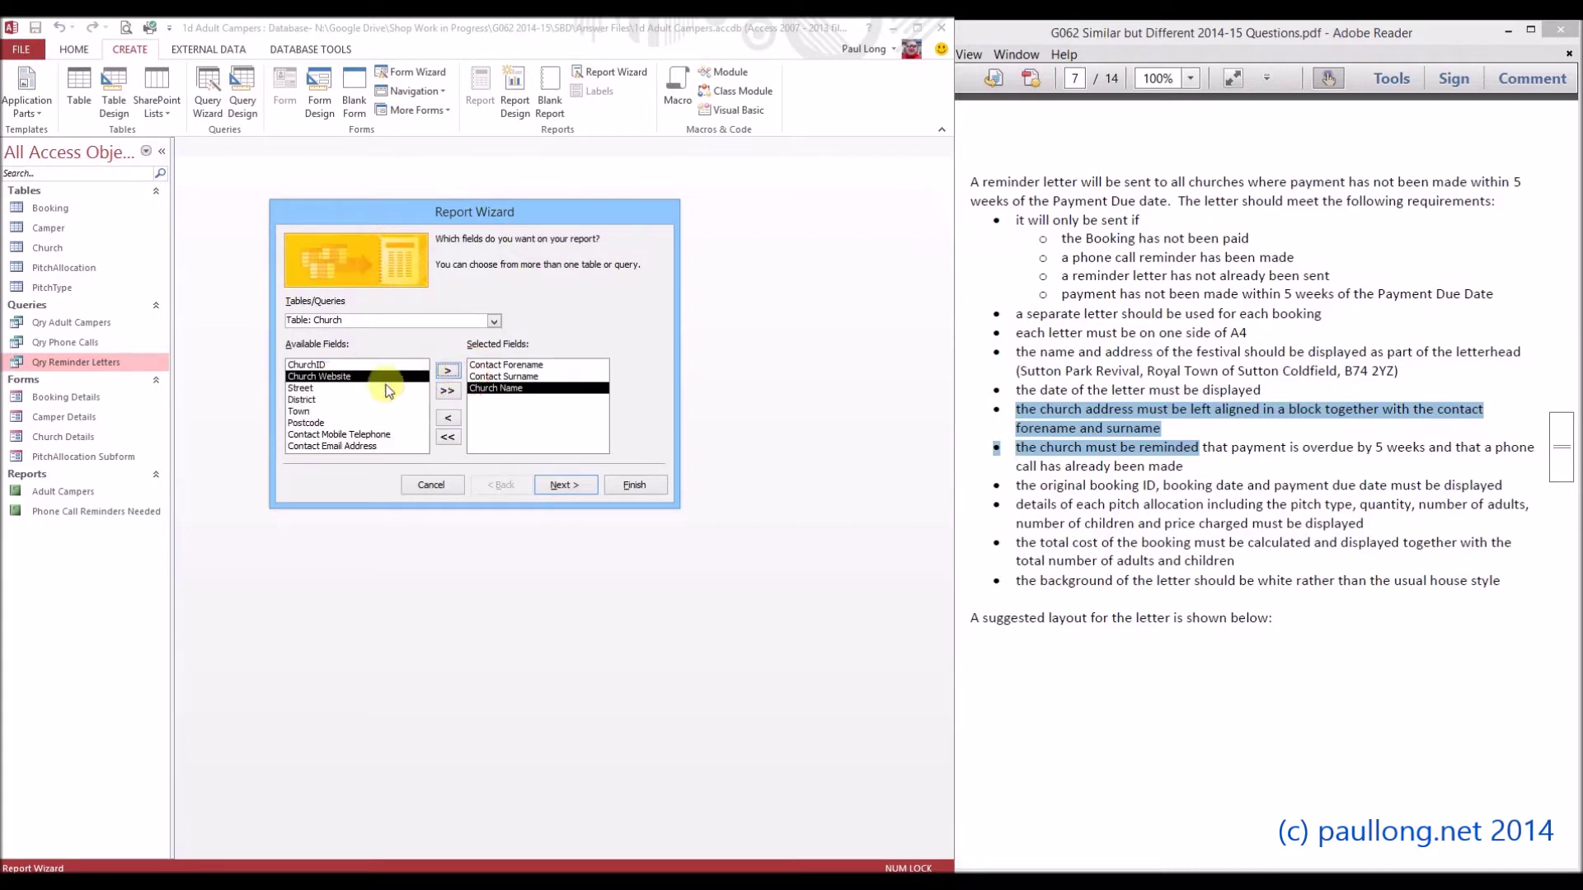
click(340, 387)
click(448, 373)
click(448, 373)
click(448, 374)
click(448, 373)
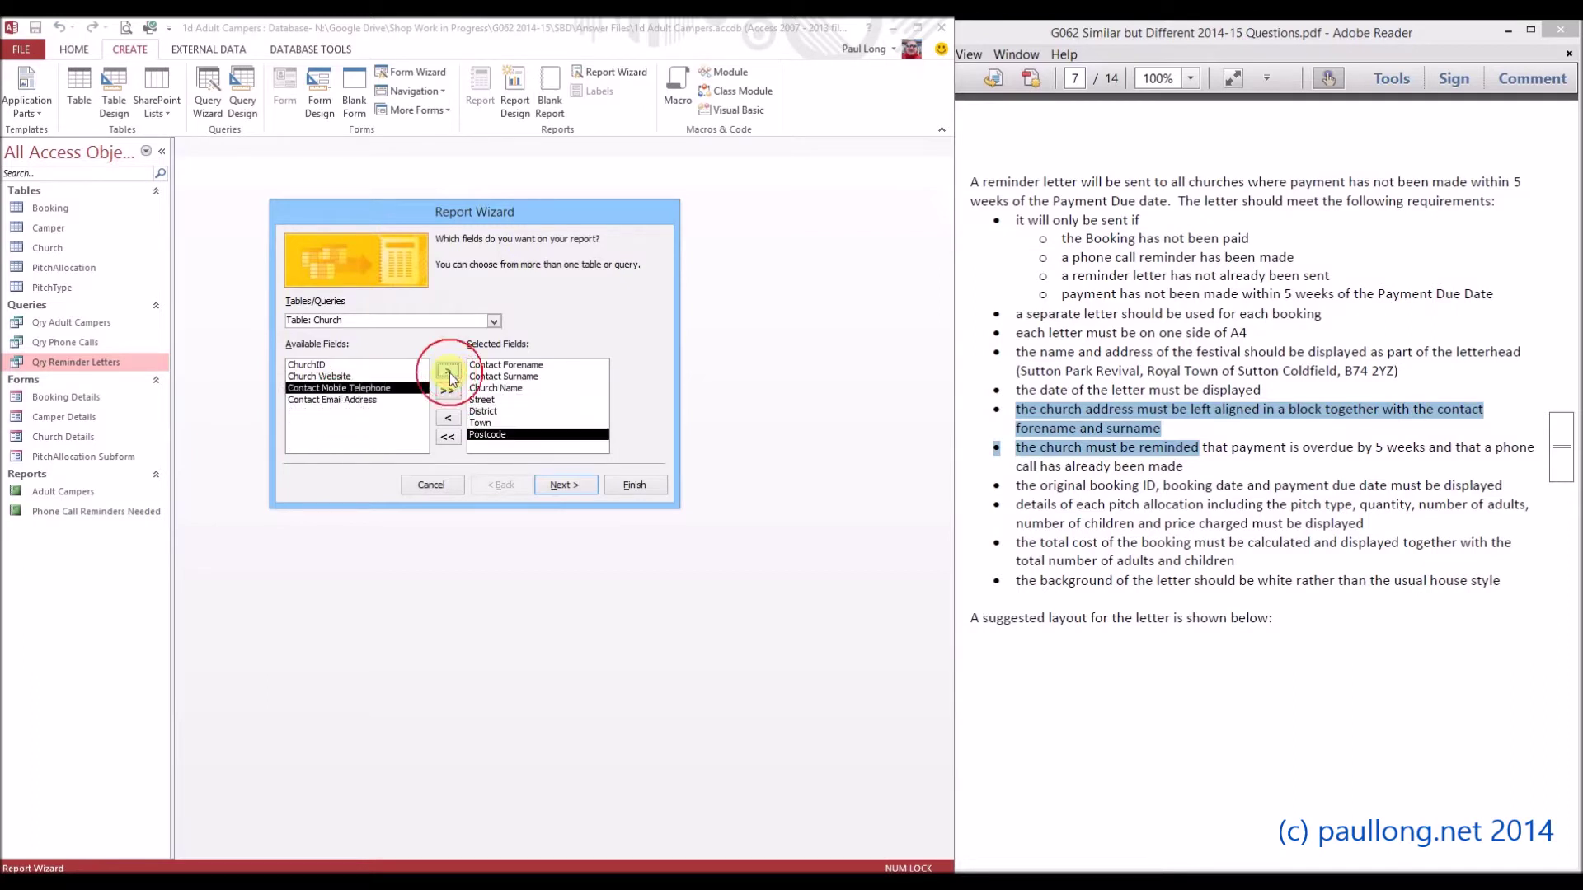
click(1101, 482)
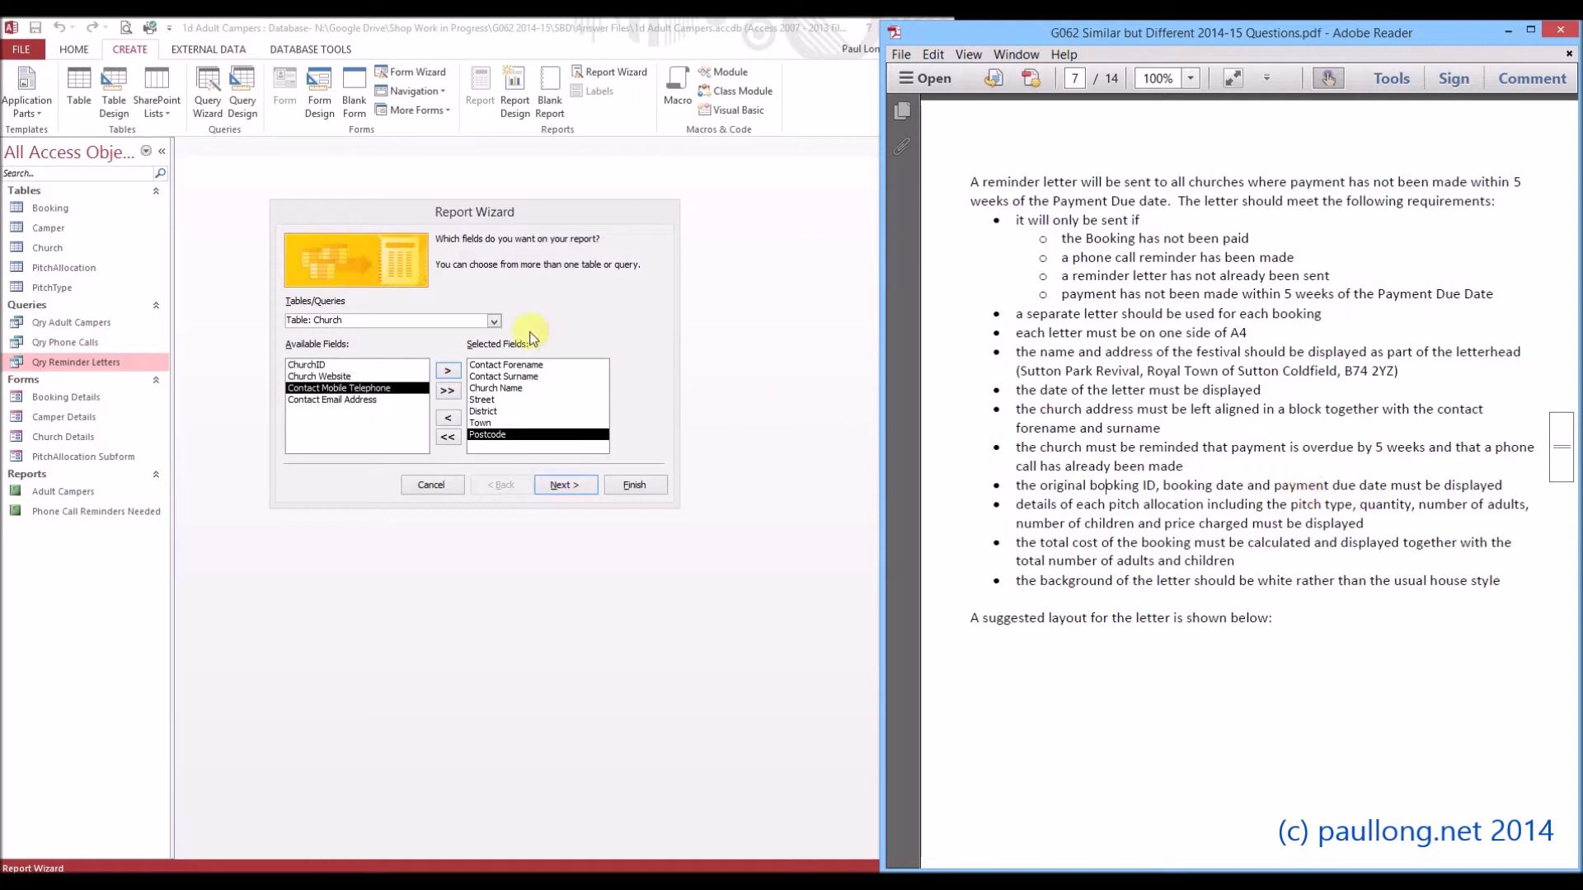
Step: Add BookingID, Booking Date and Payment Due from Qry Reminder Letters
click(494, 321)
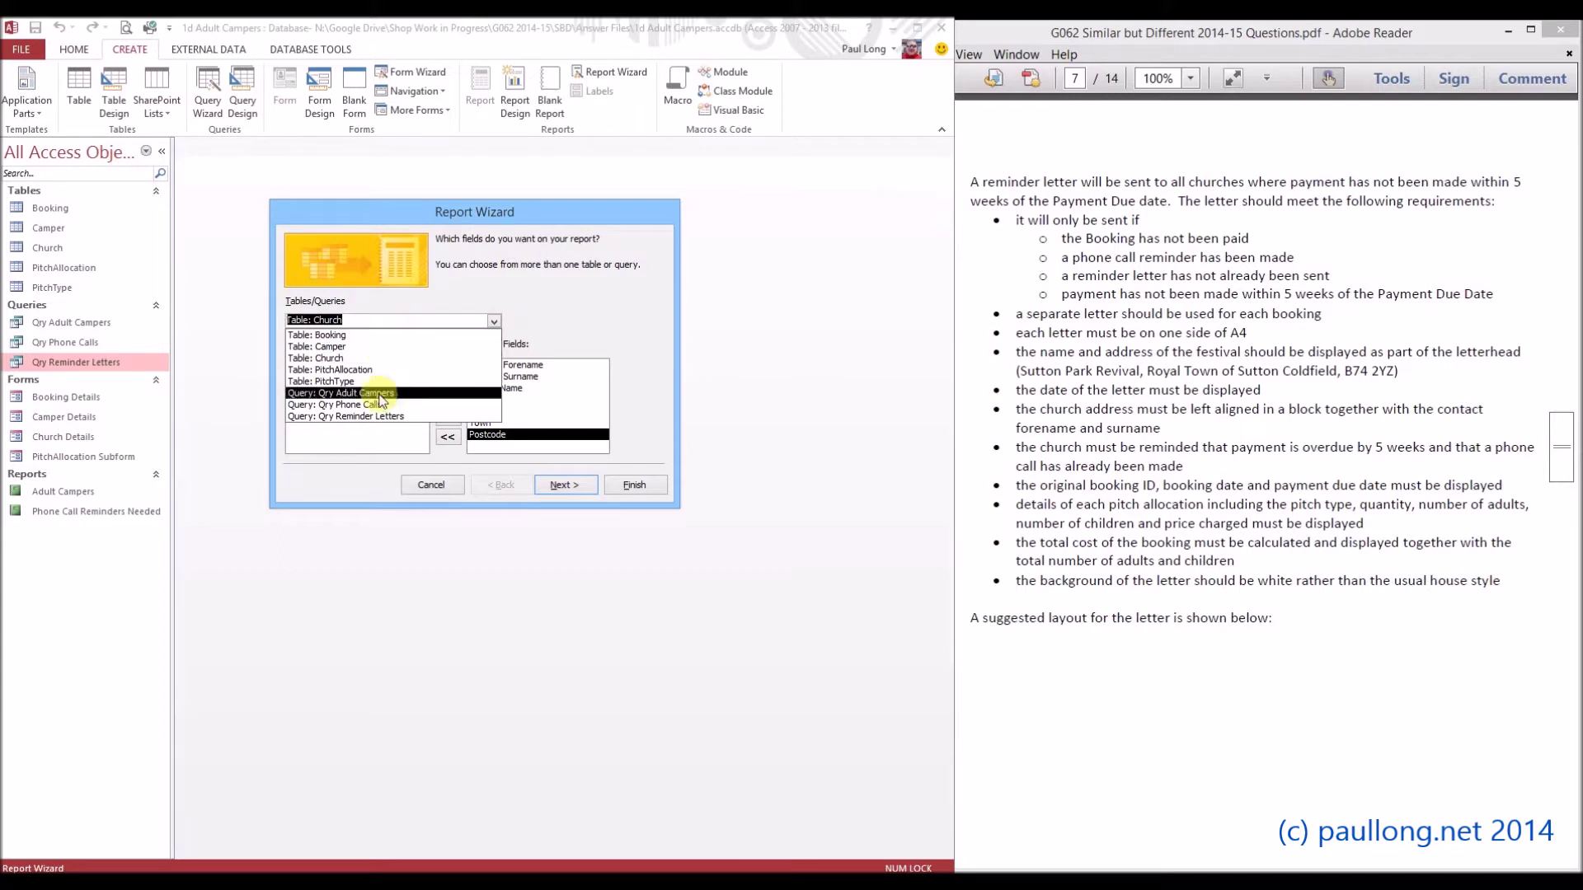
click(384, 419)
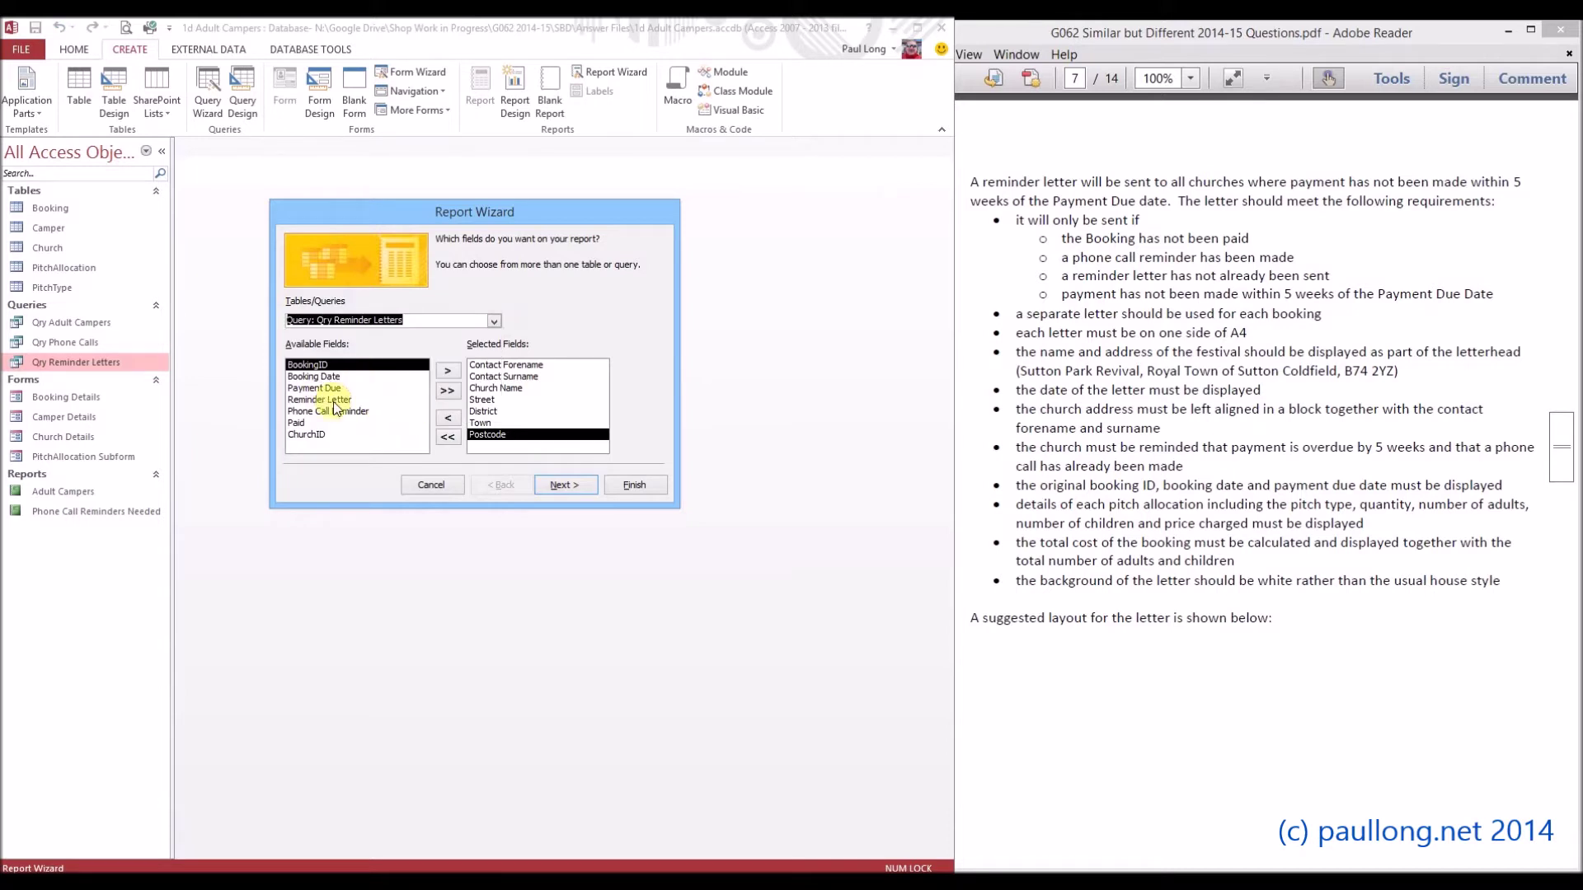
click(448, 378)
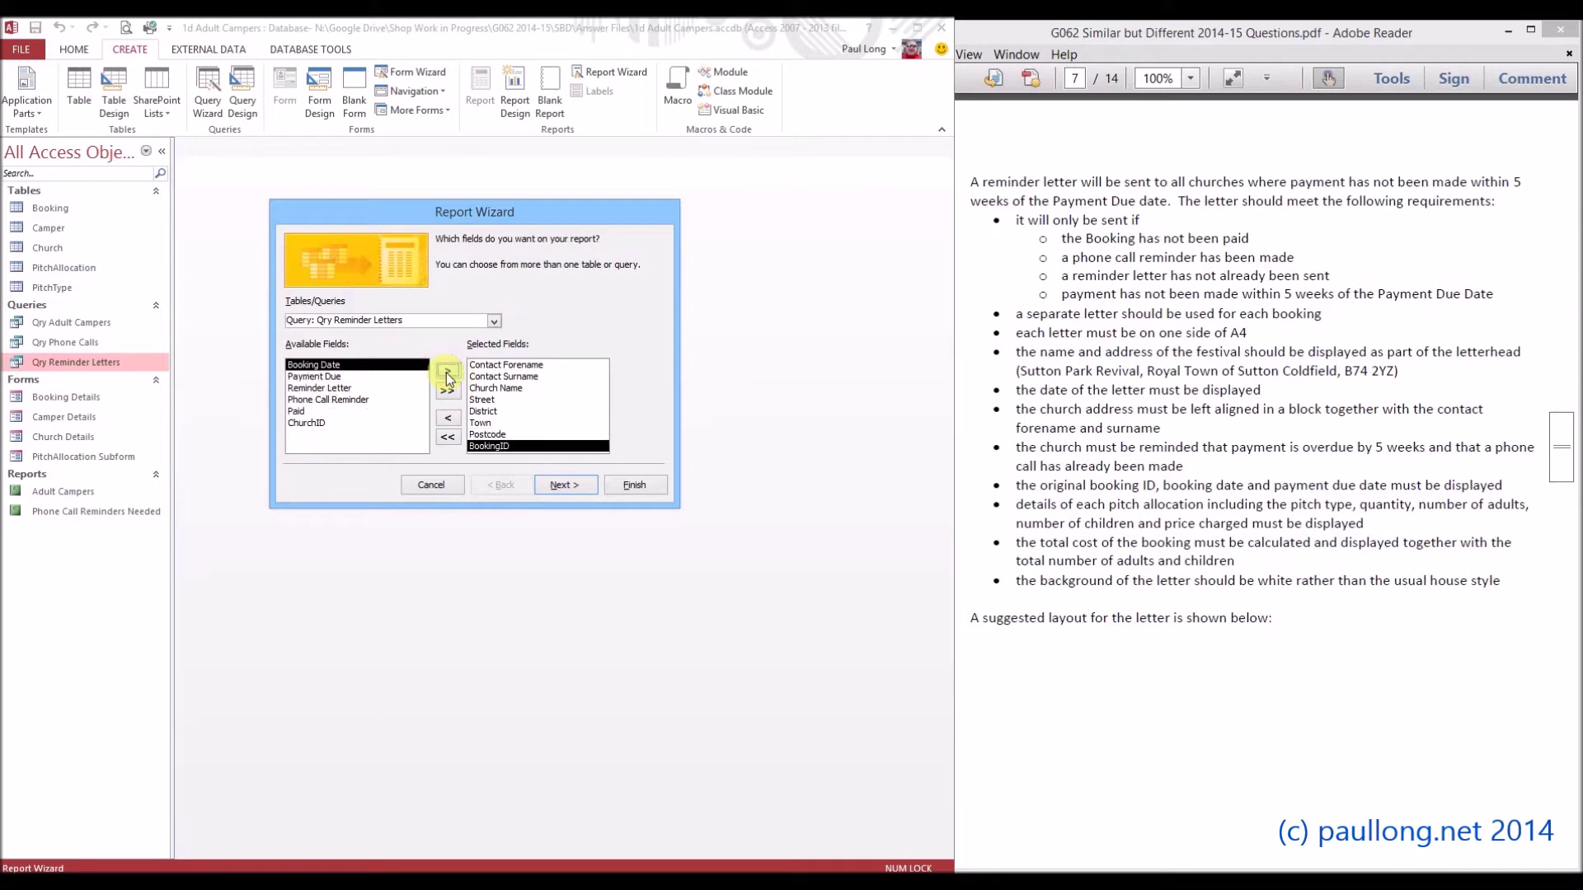
click(448, 376)
click(448, 376)
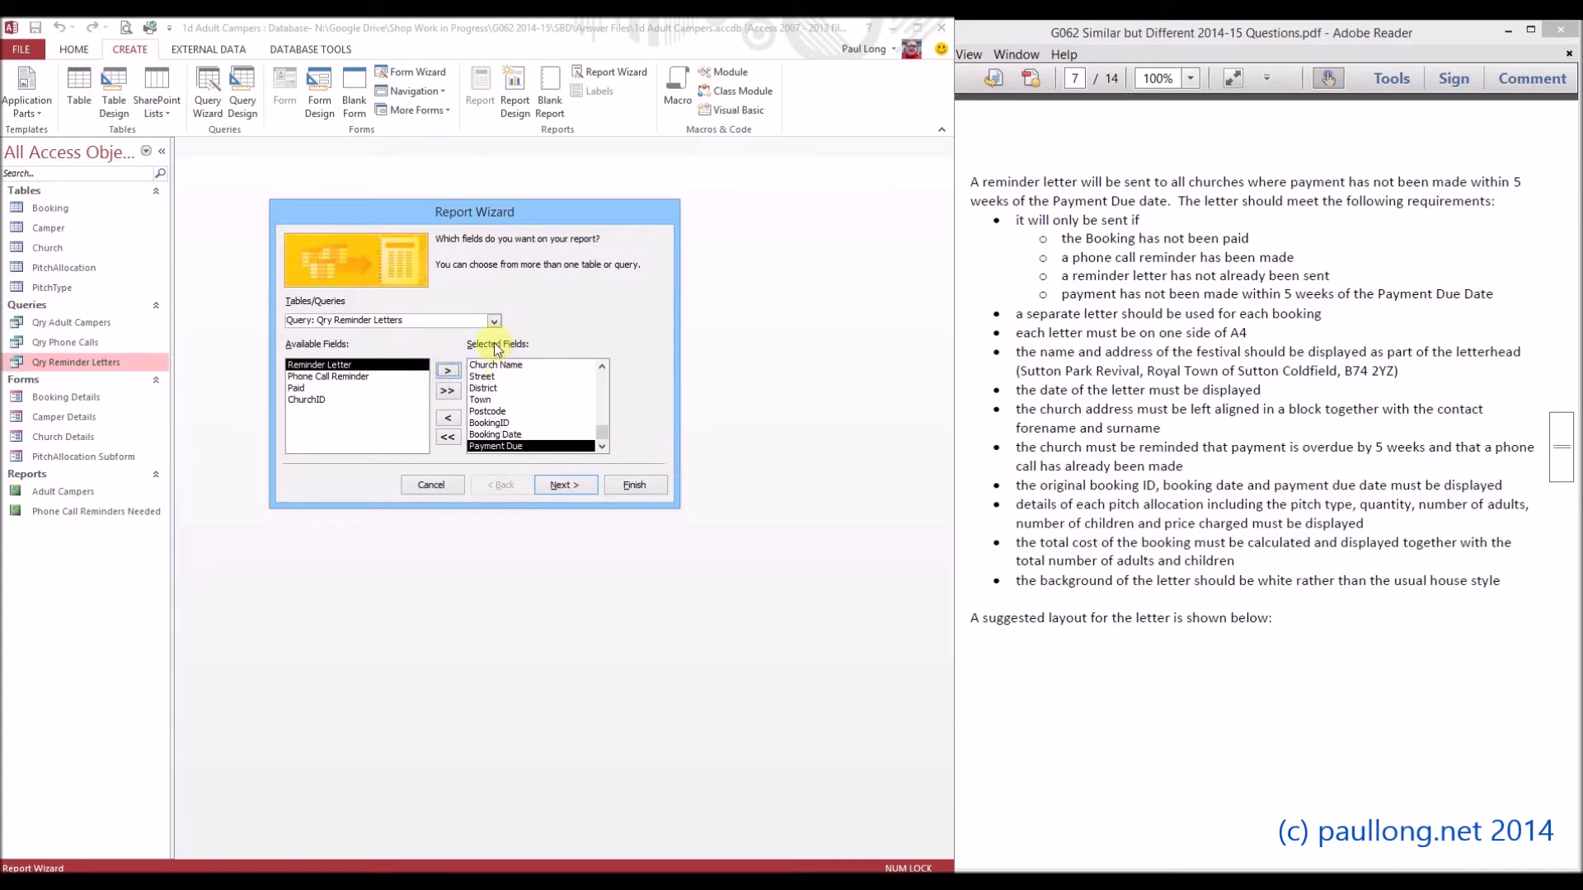
Step: Add PitchType Description and PitchAllocation Quantity to the report fields
click(494, 321)
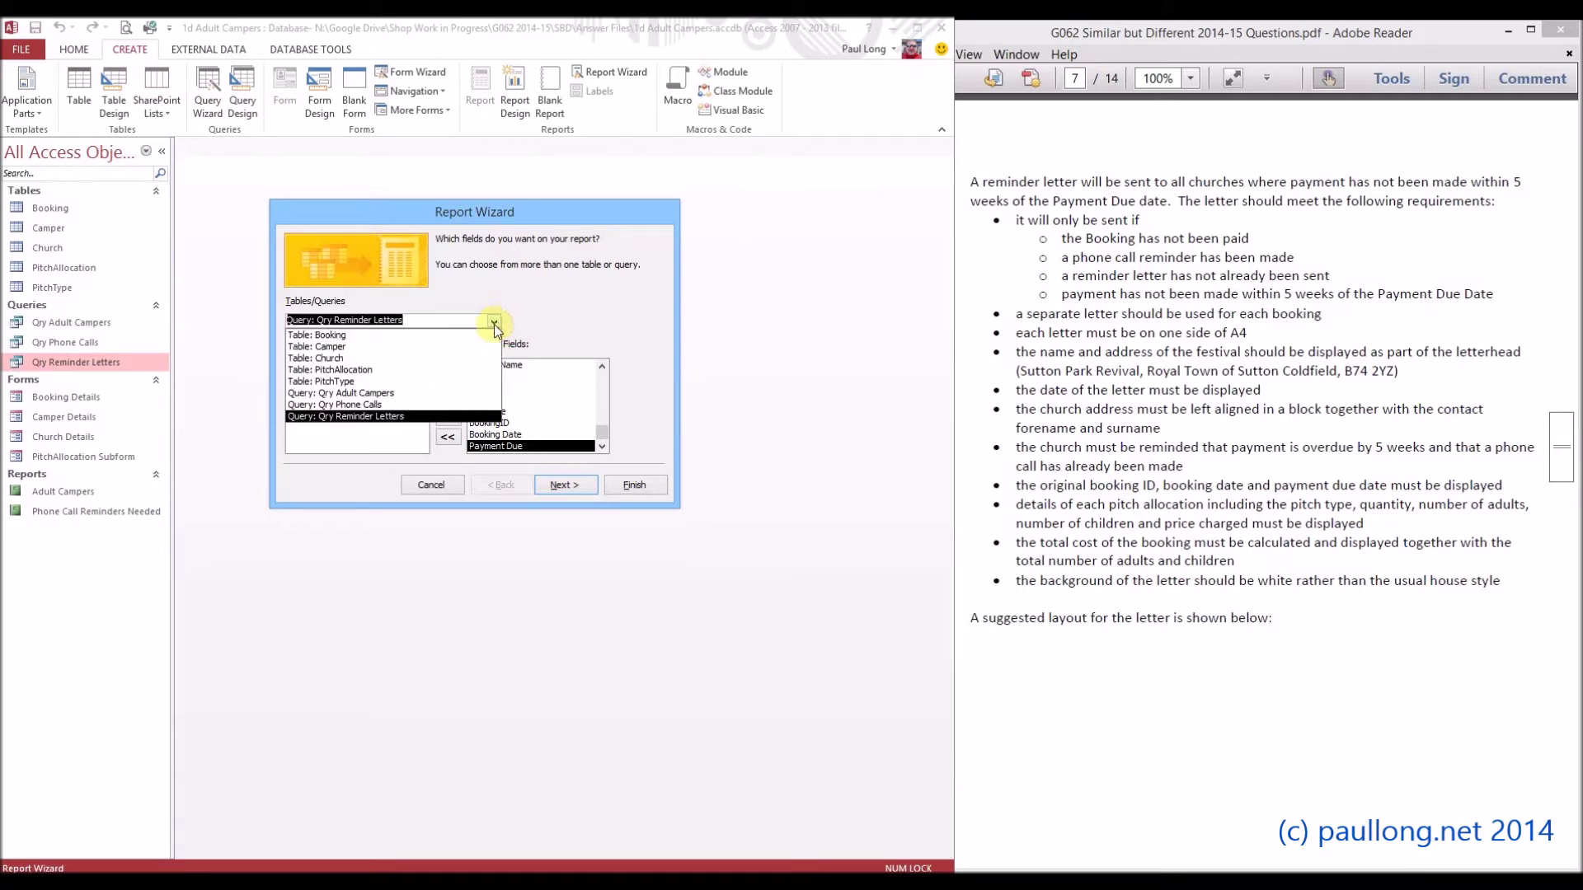
click(363, 382)
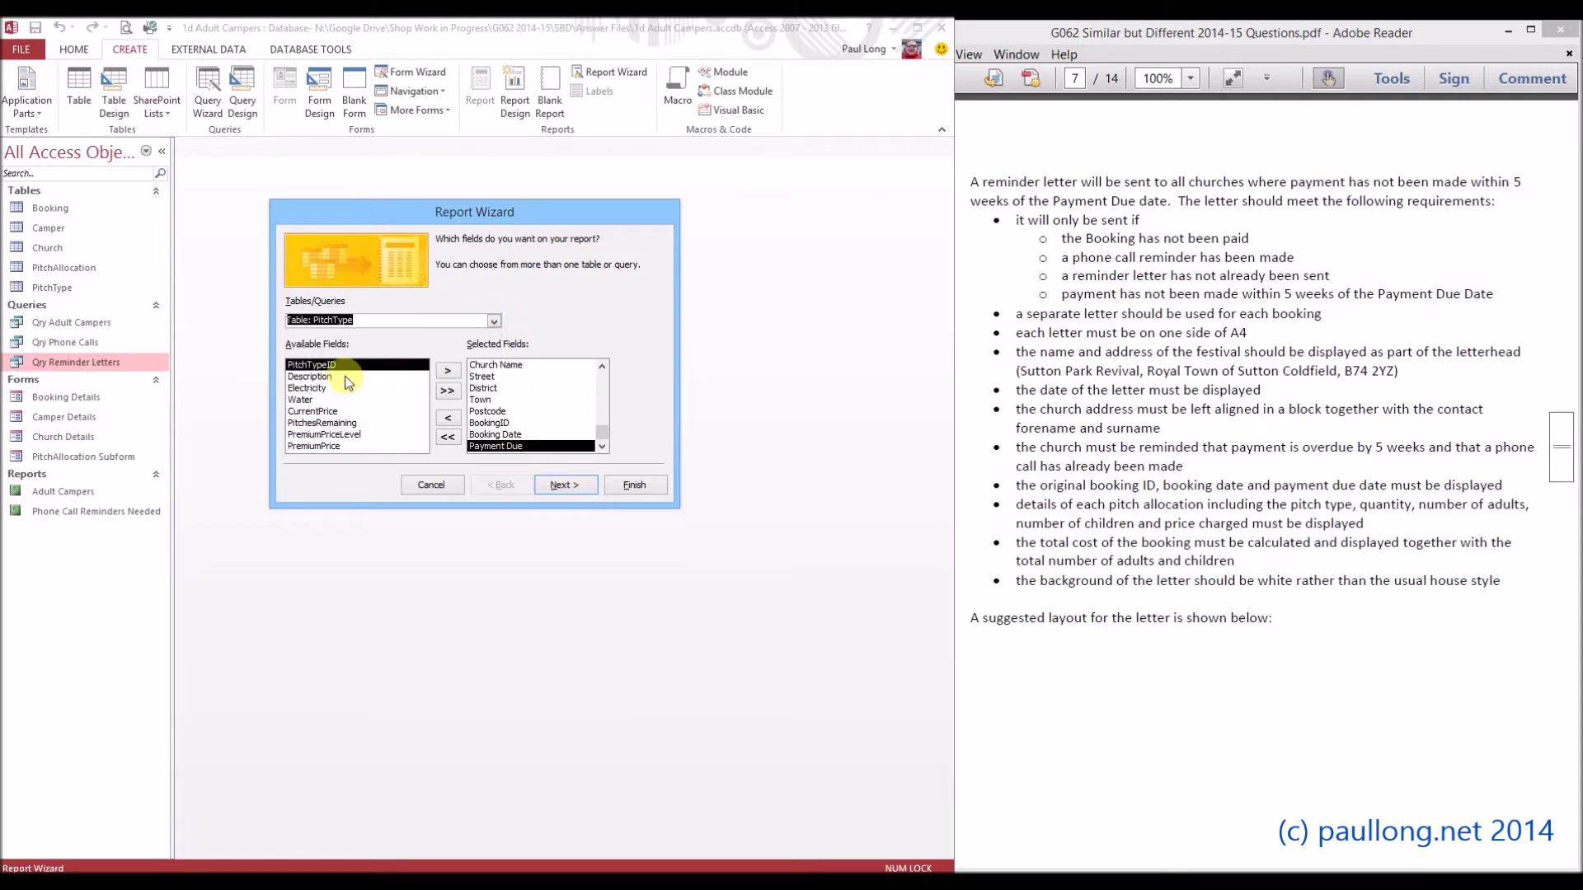
click(322, 377)
click(450, 372)
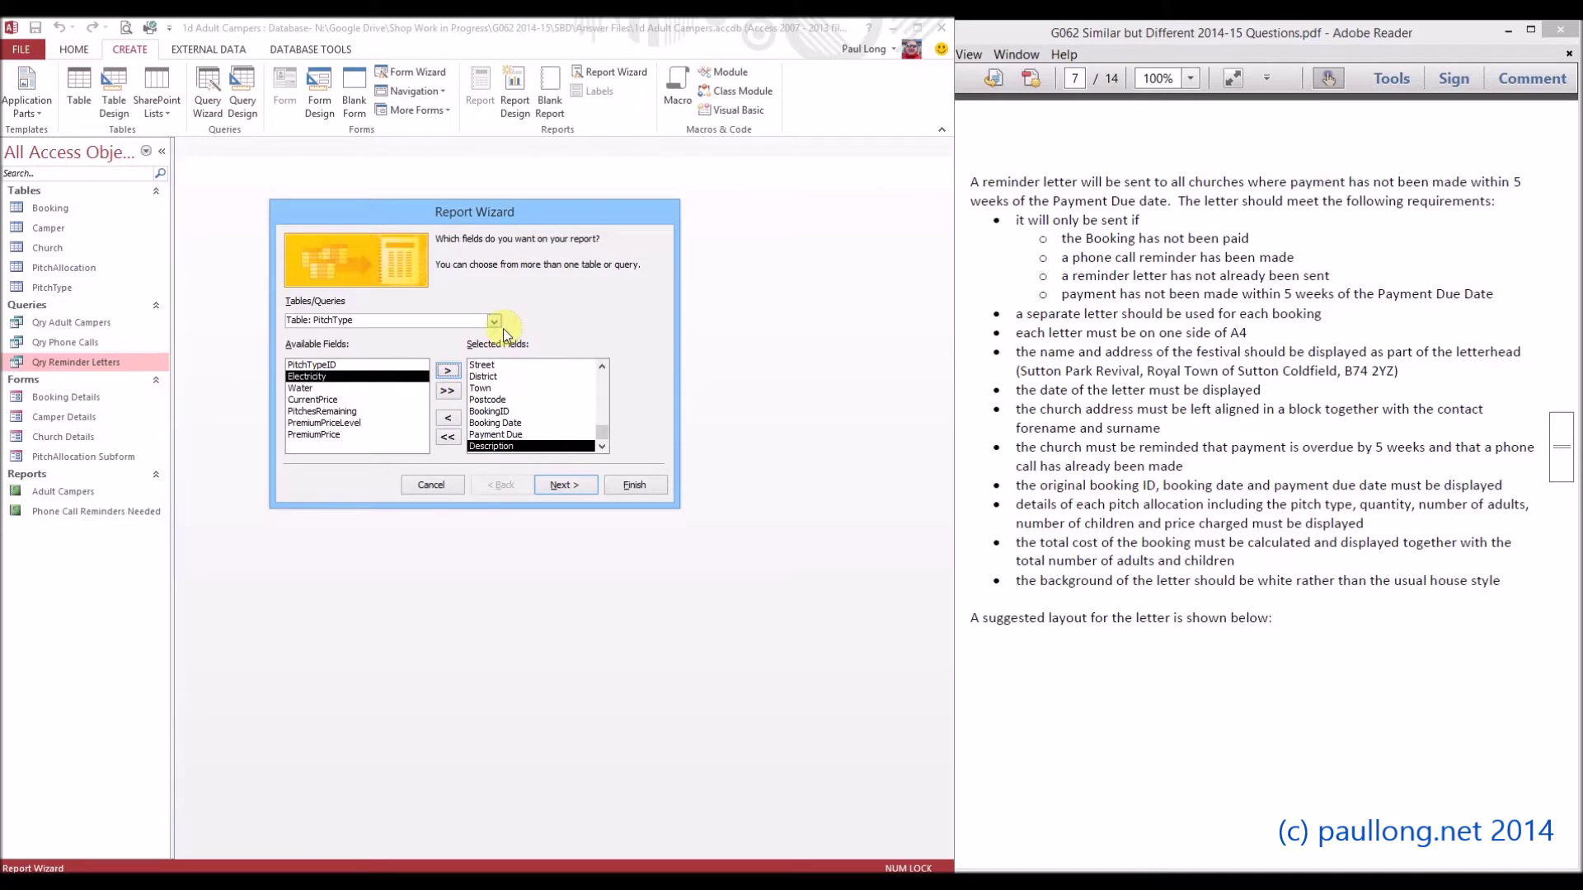
click(495, 321)
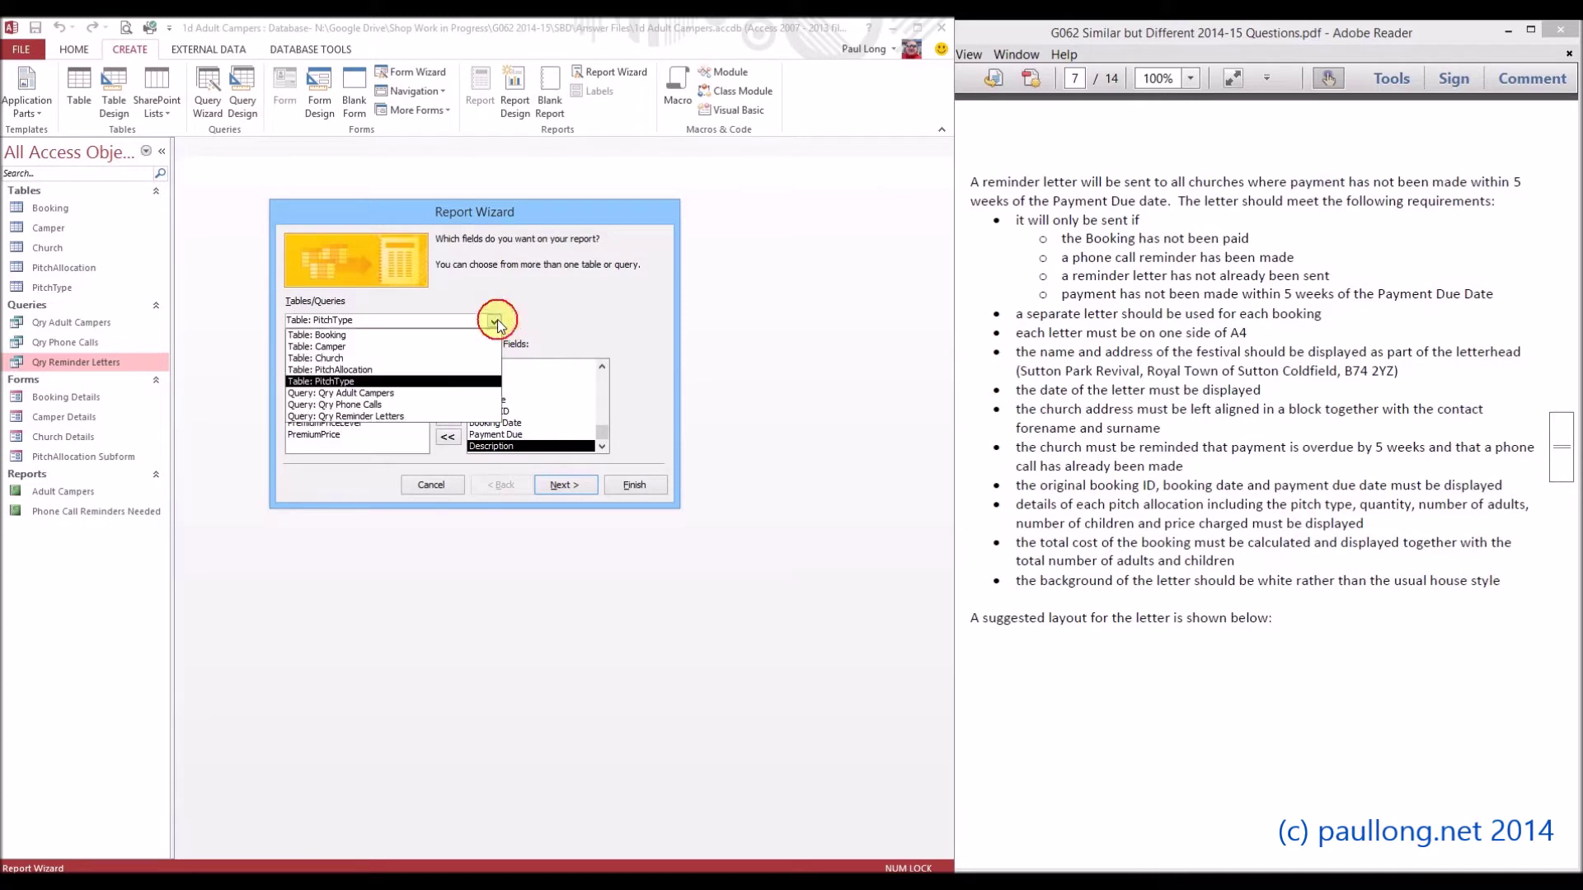
click(392, 369)
click(319, 378)
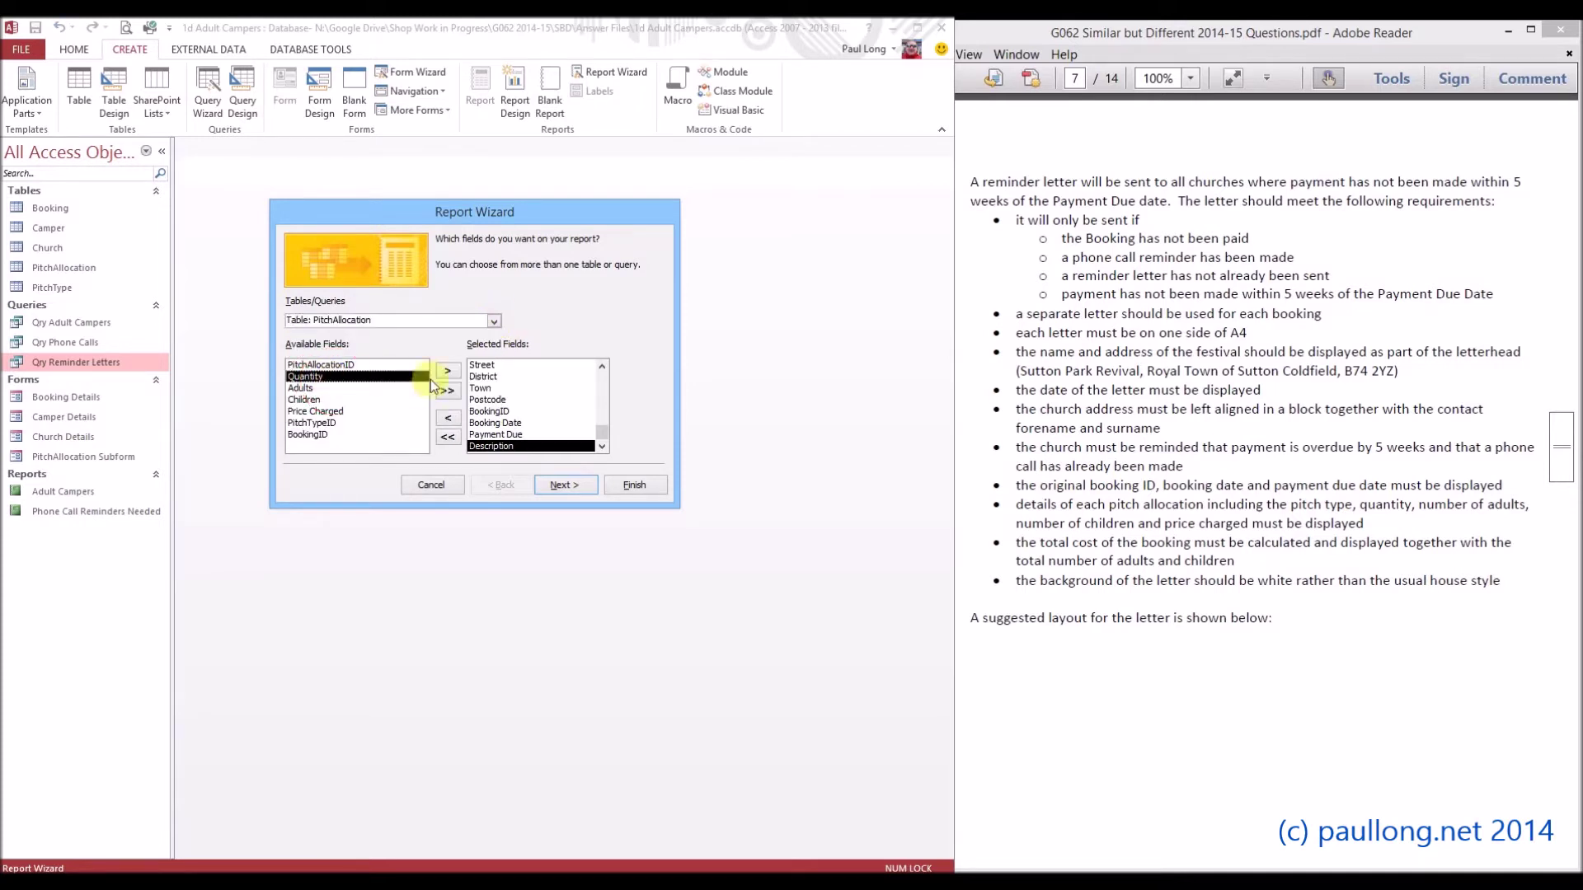
click(449, 371)
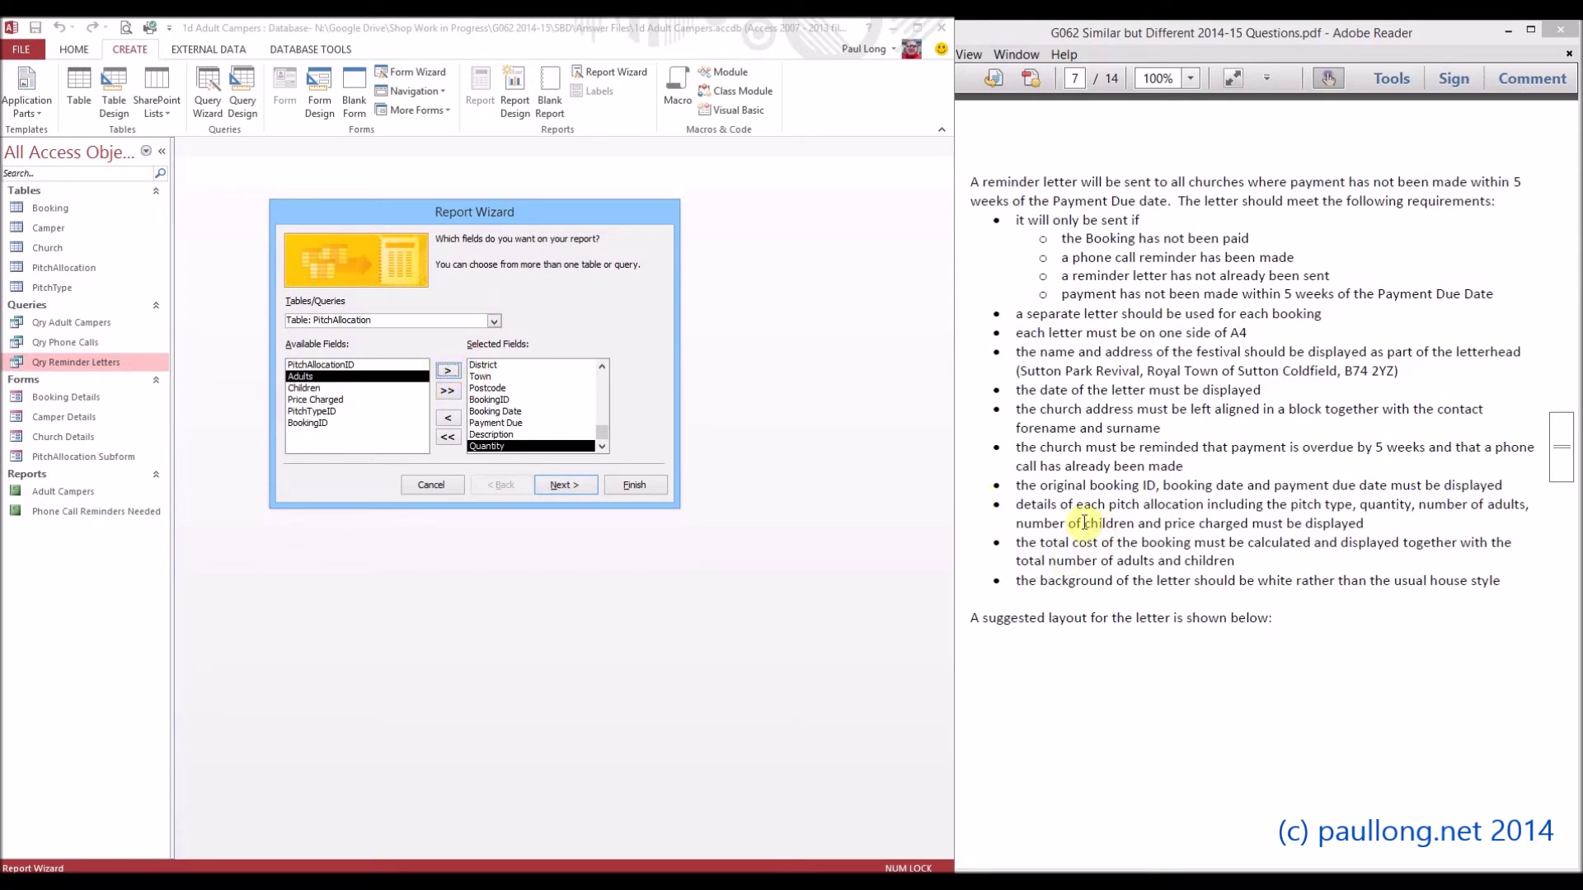
Step: Add Adults, Children and Price Charged, then finish choosing fields
drag(1017, 504, 1366, 524)
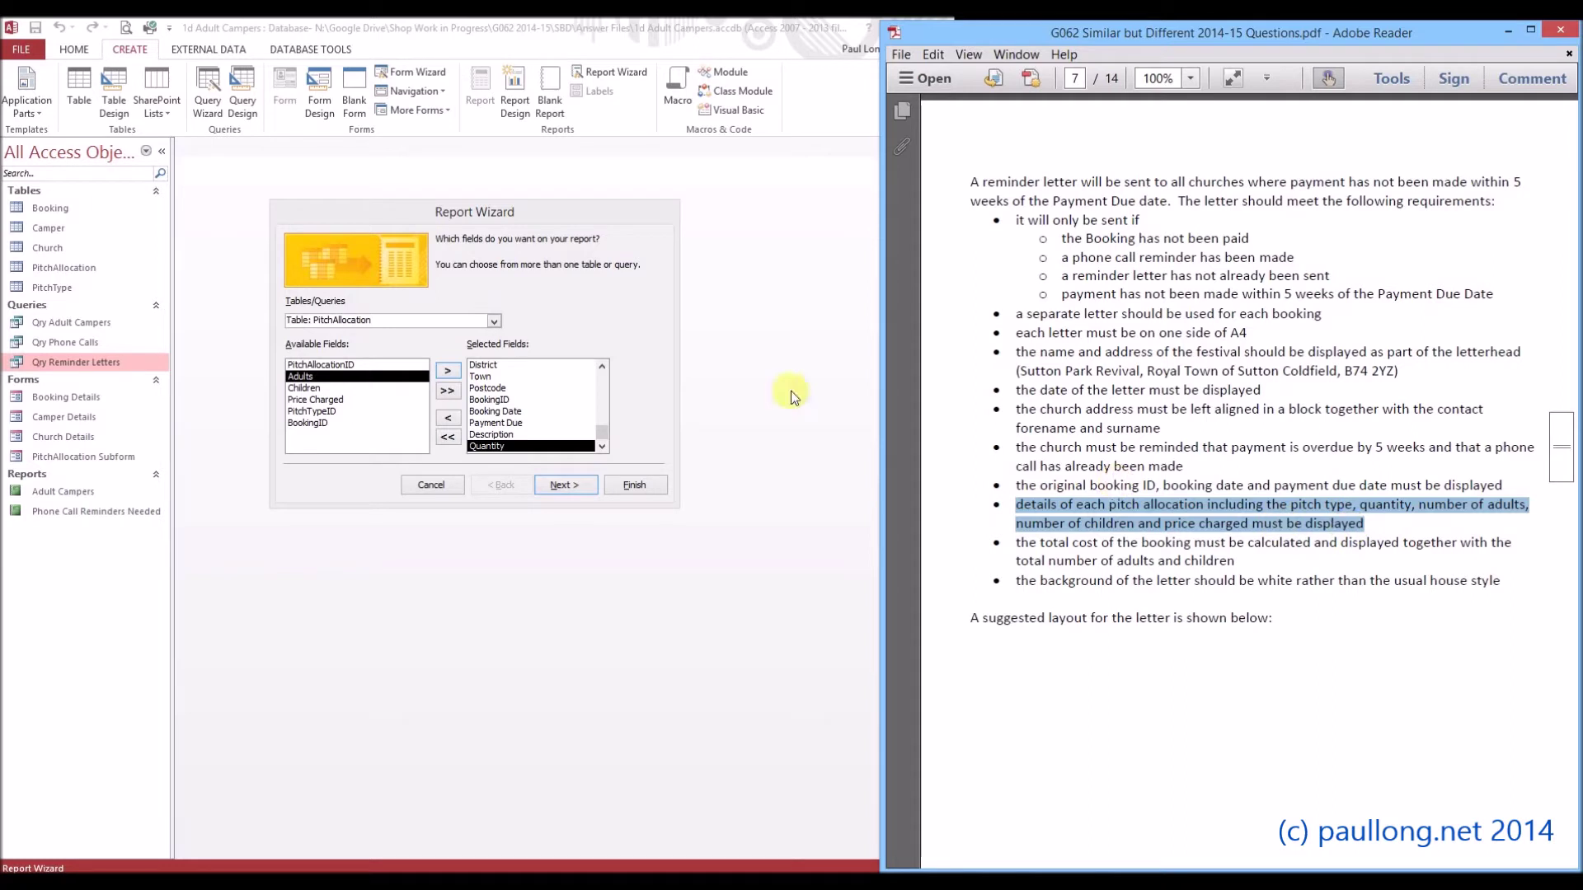
click(447, 372)
click(446, 375)
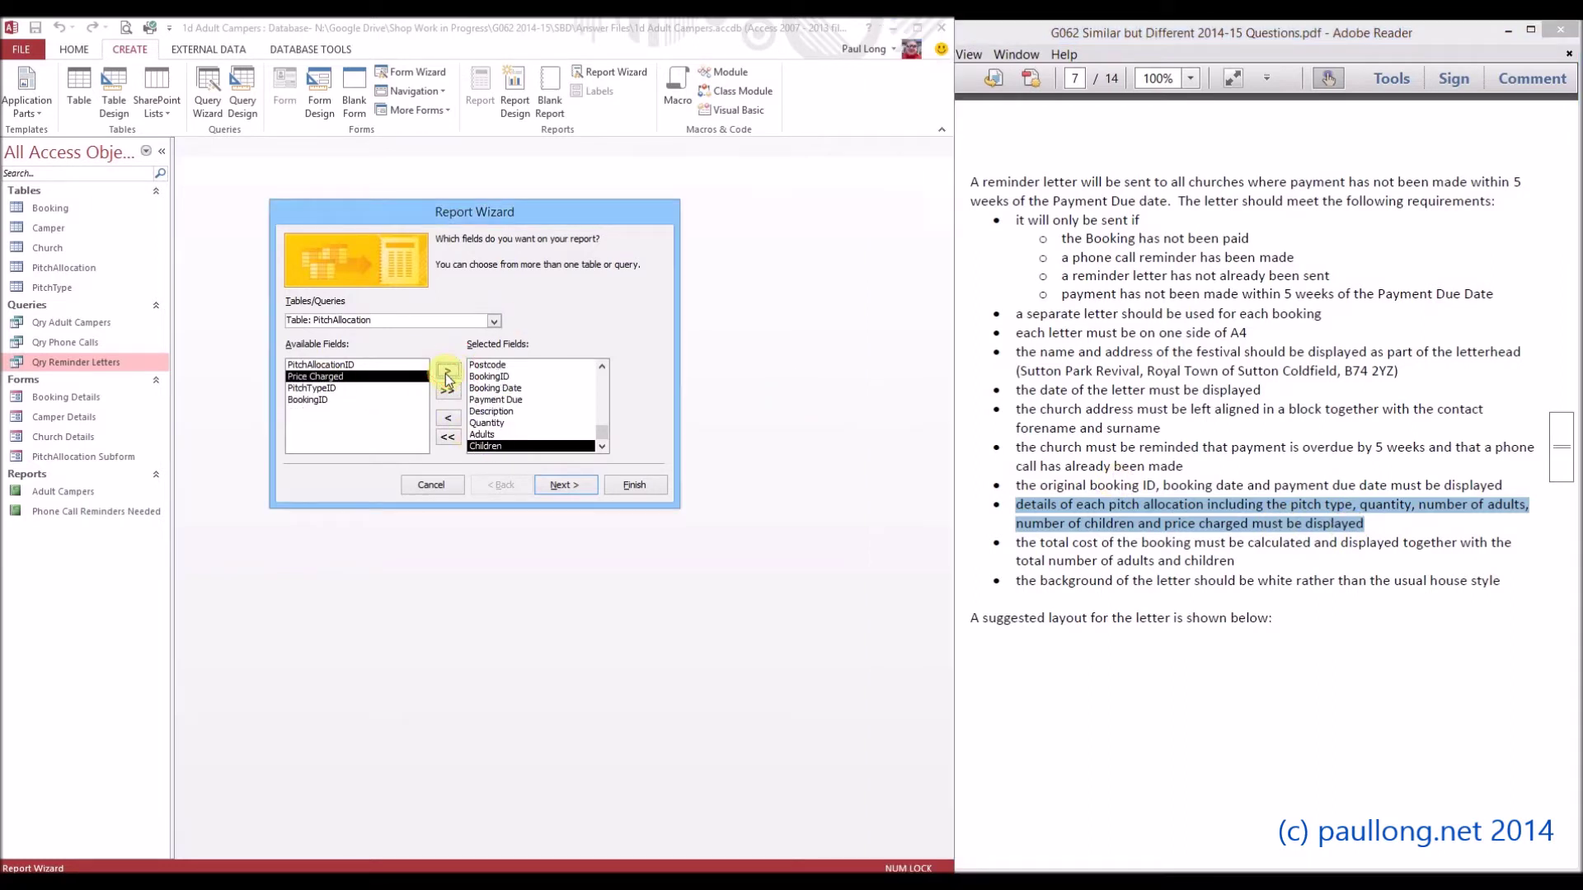
click(447, 375)
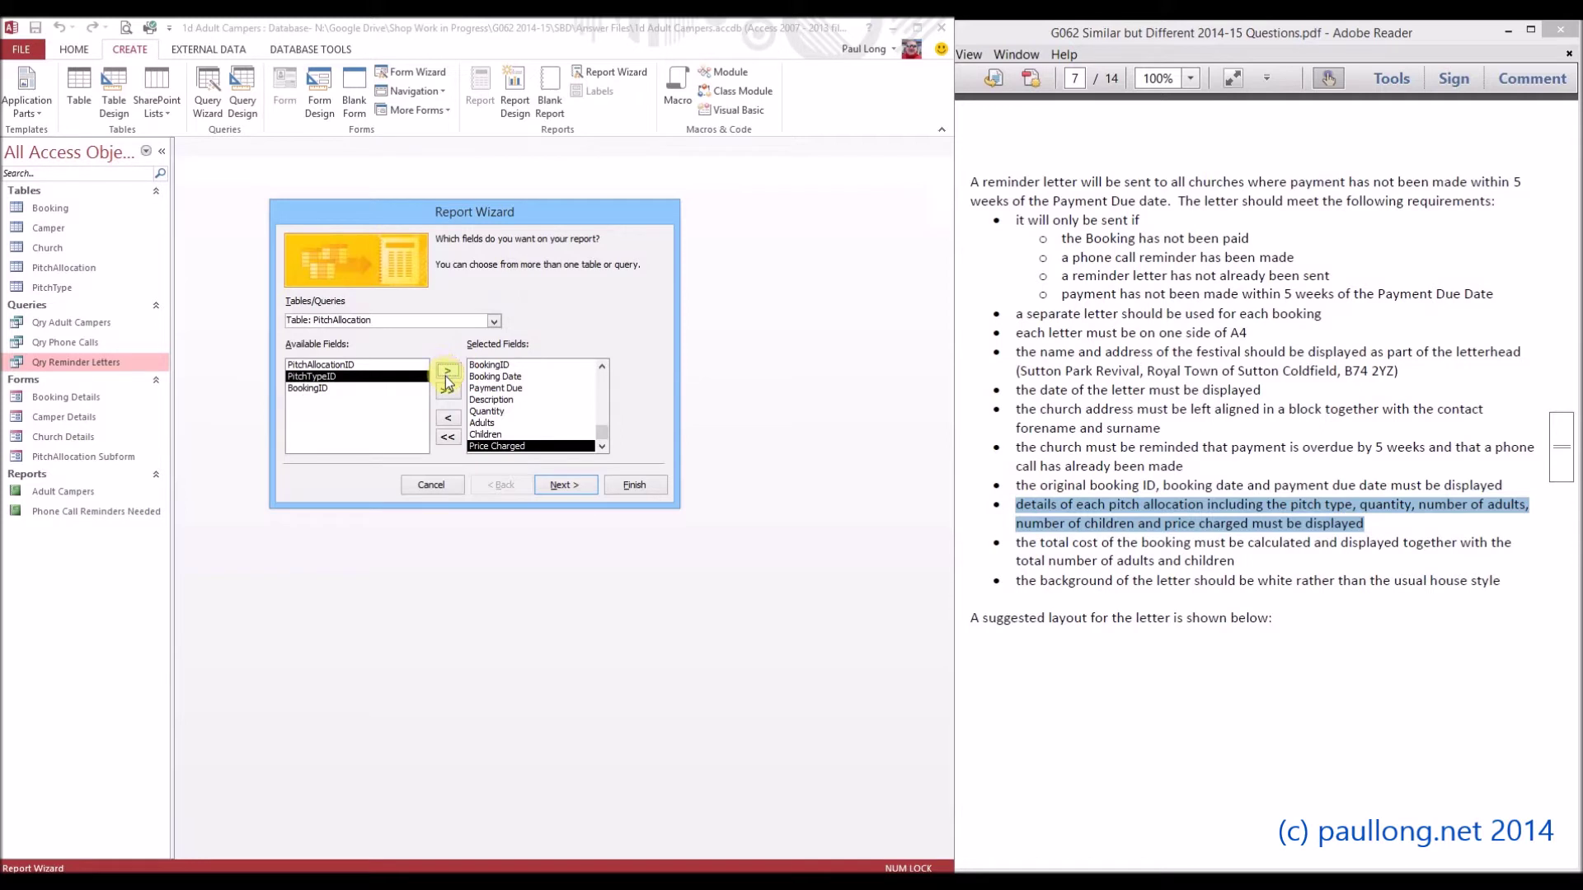
click(567, 486)
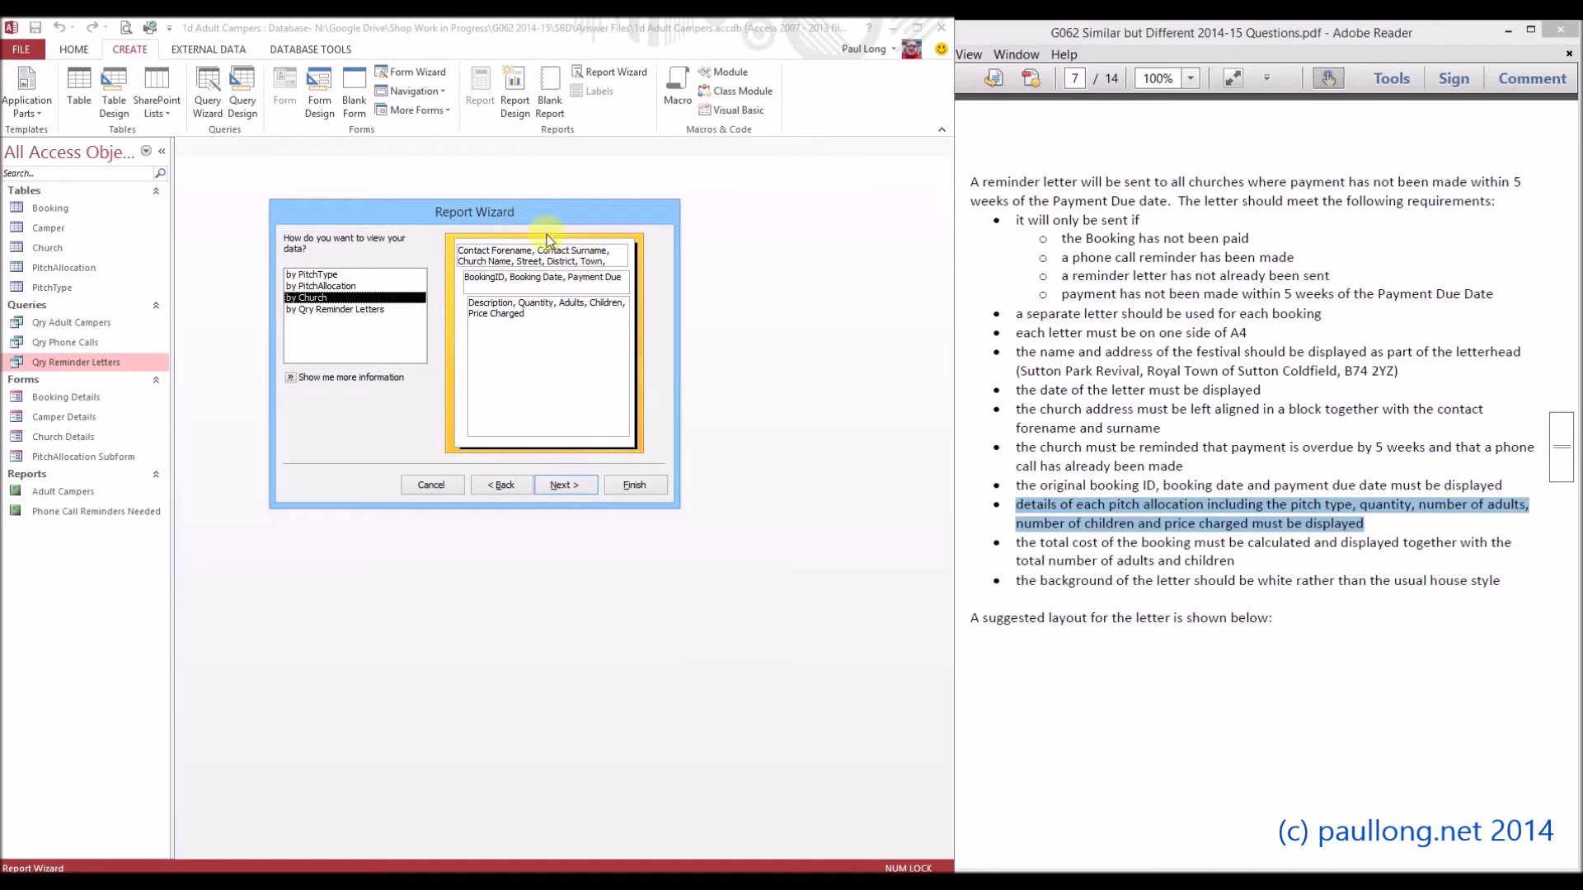
Step: View the report data by Qry Reminder Letters and add no grouping levels
drag(1016, 315, 1307, 324)
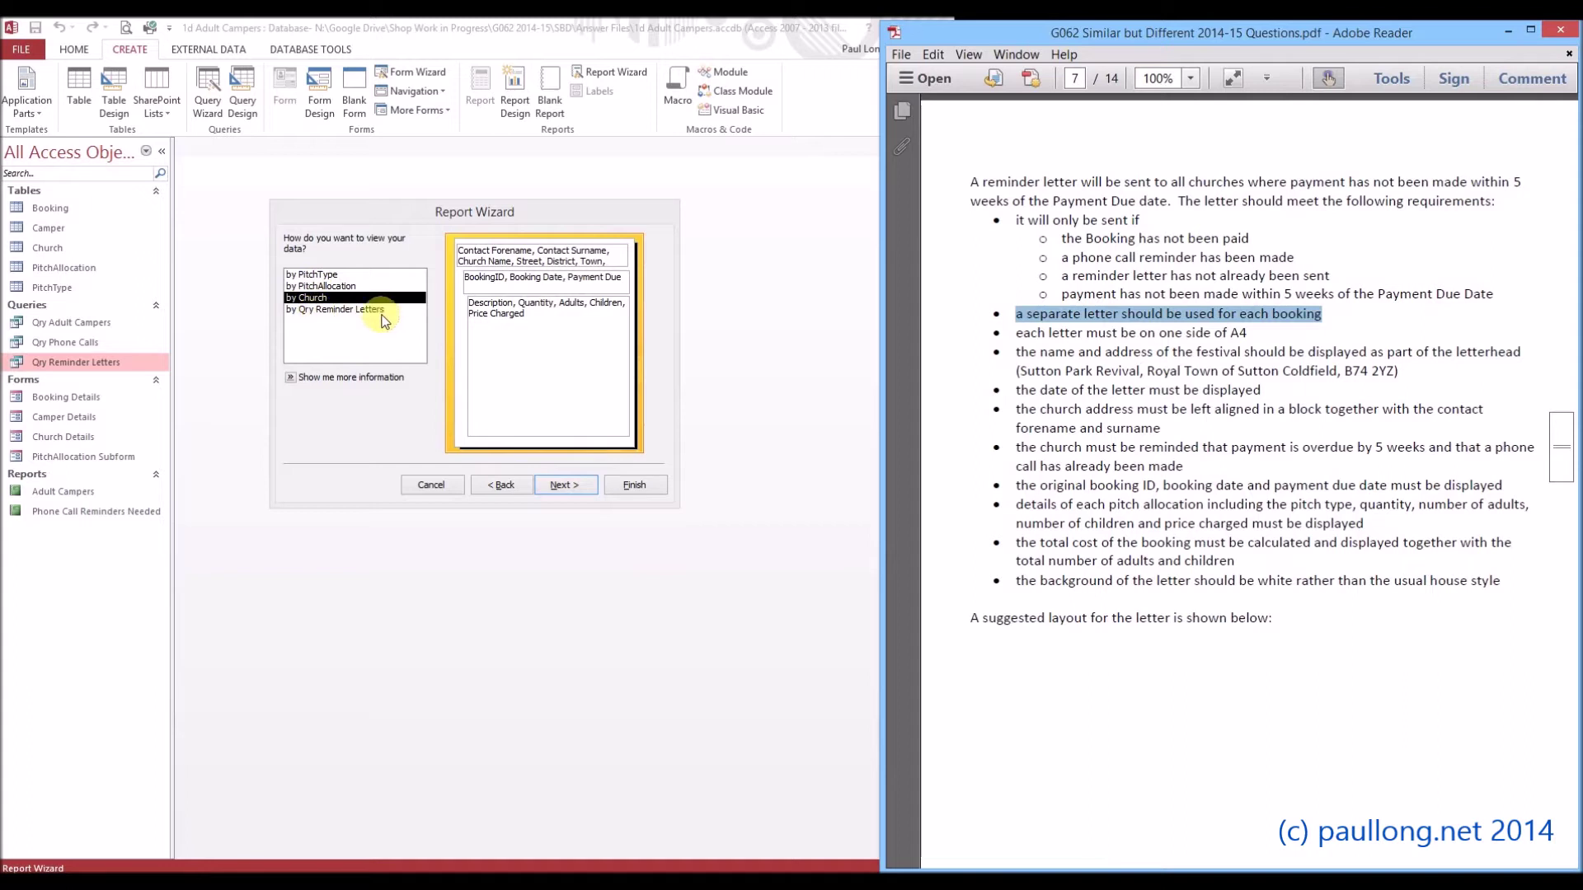
click(326, 313)
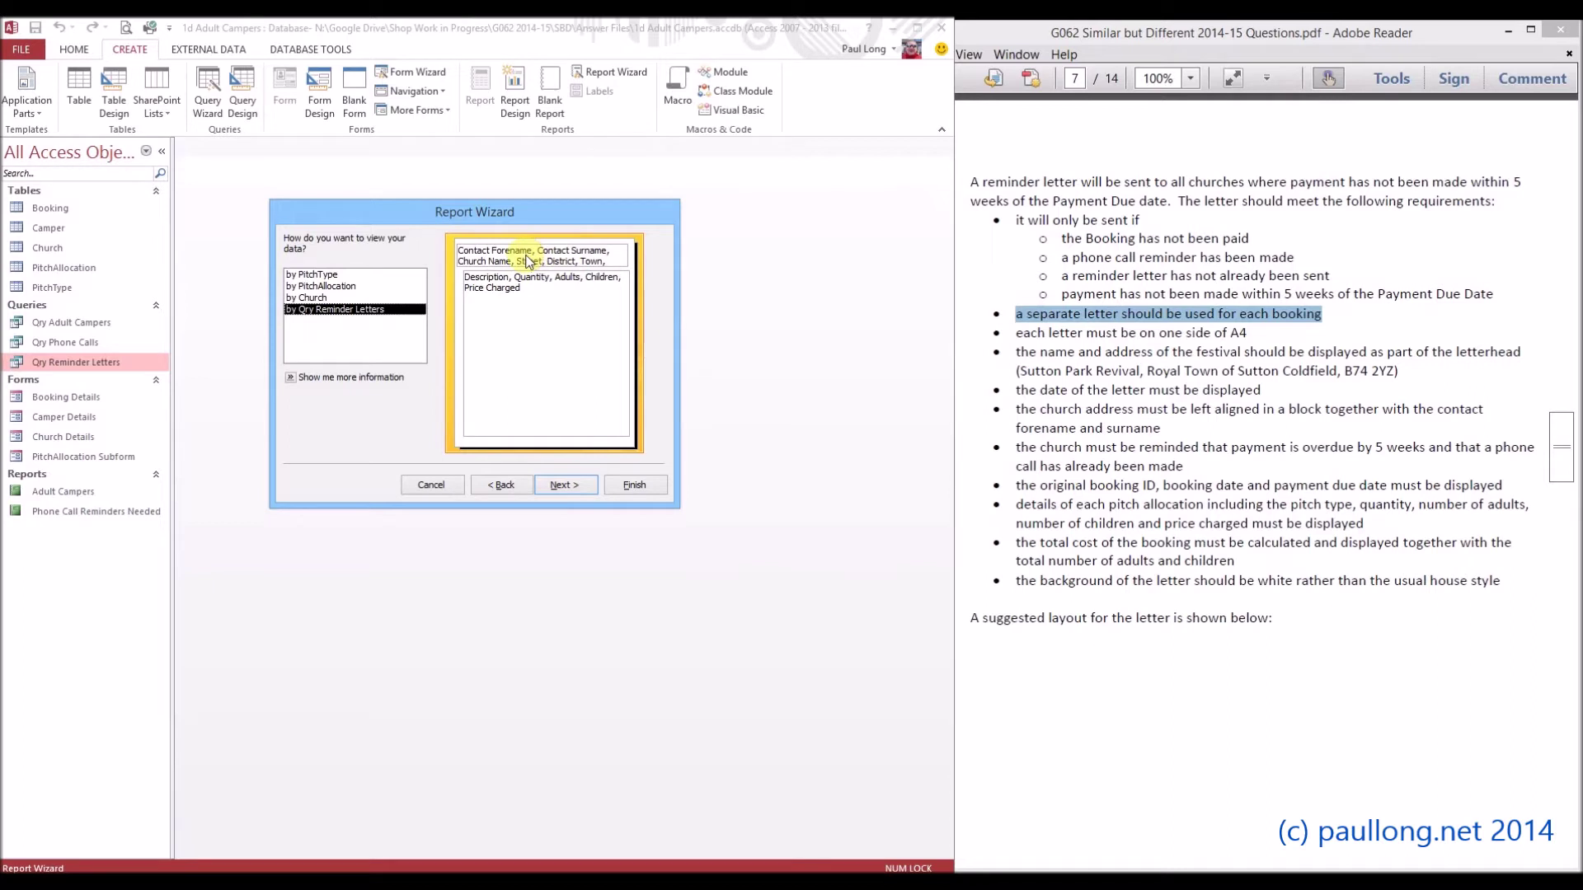
click(564, 484)
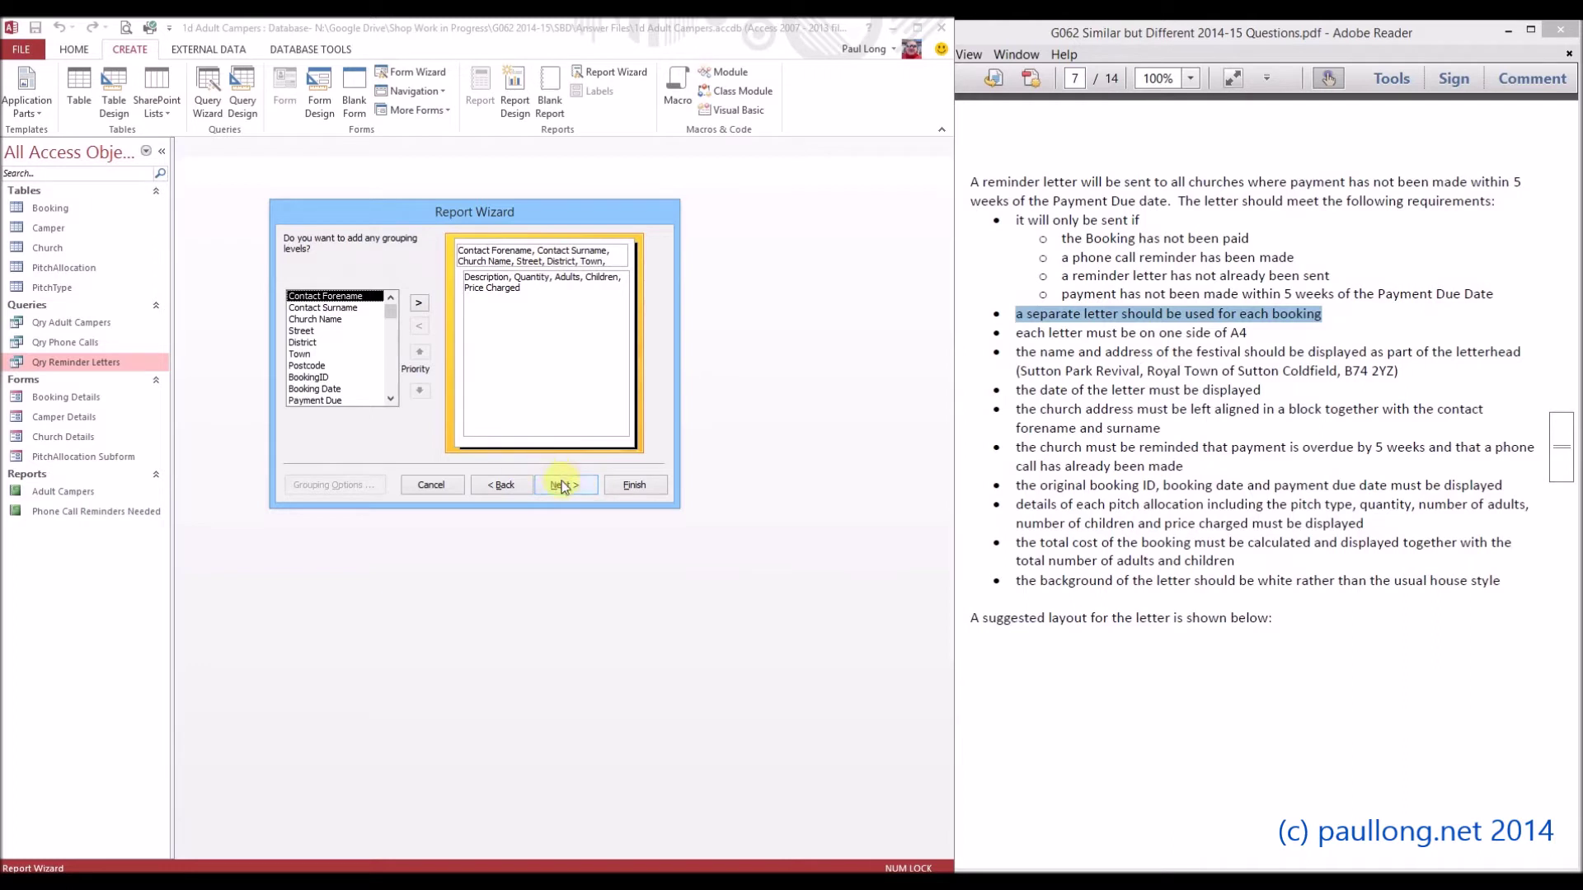
click(564, 484)
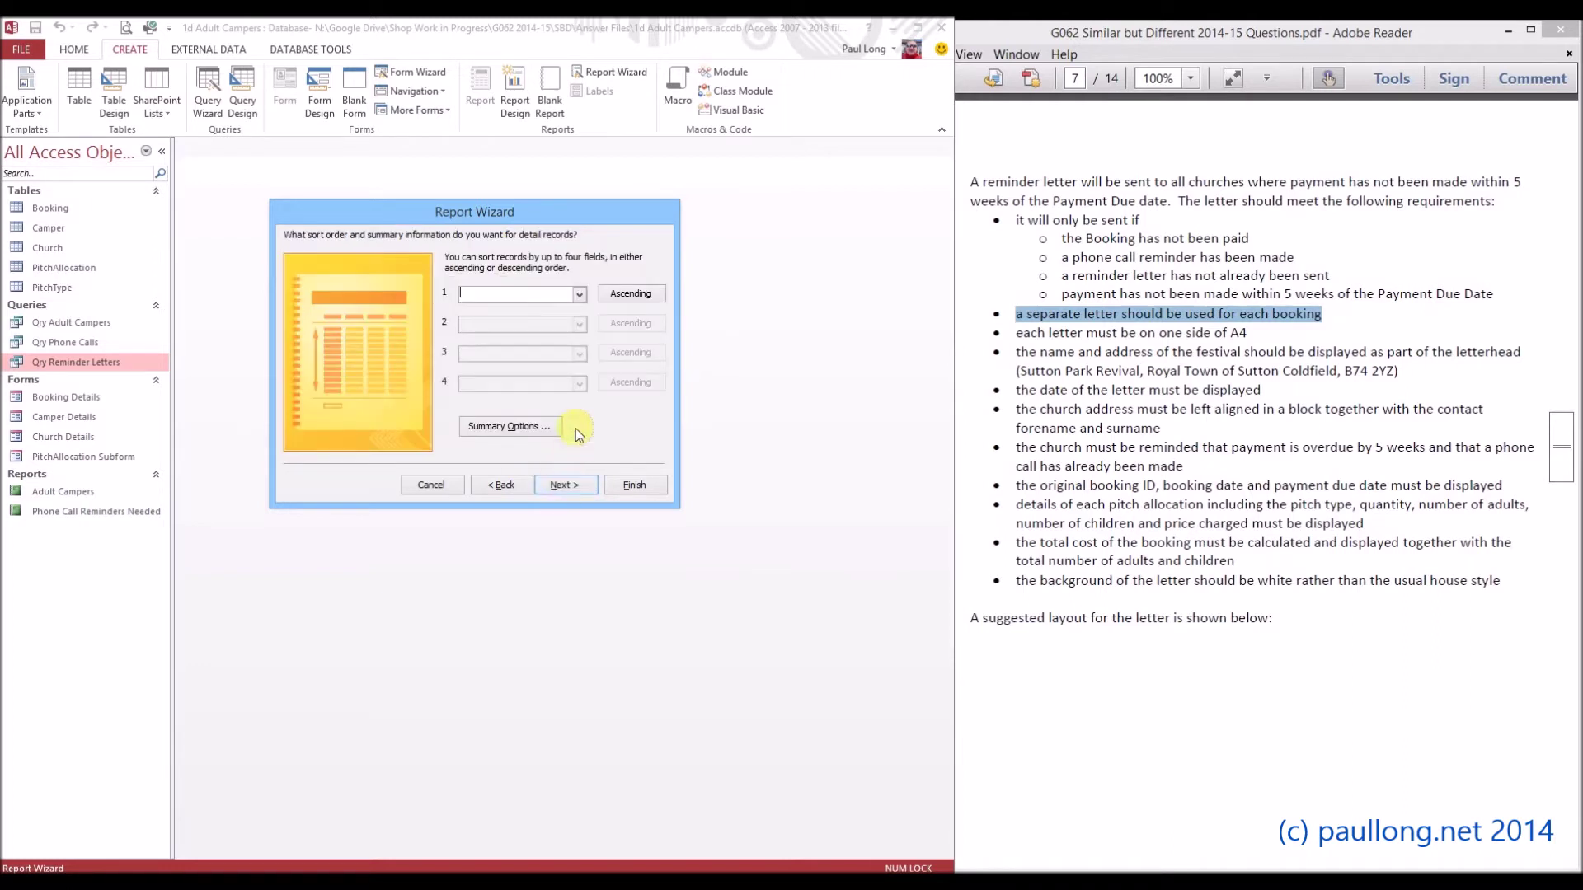
Step: Set Sum totals for Adults, Children and Price Charged in Summary Options and continue
drag(1016, 543, 1235, 560)
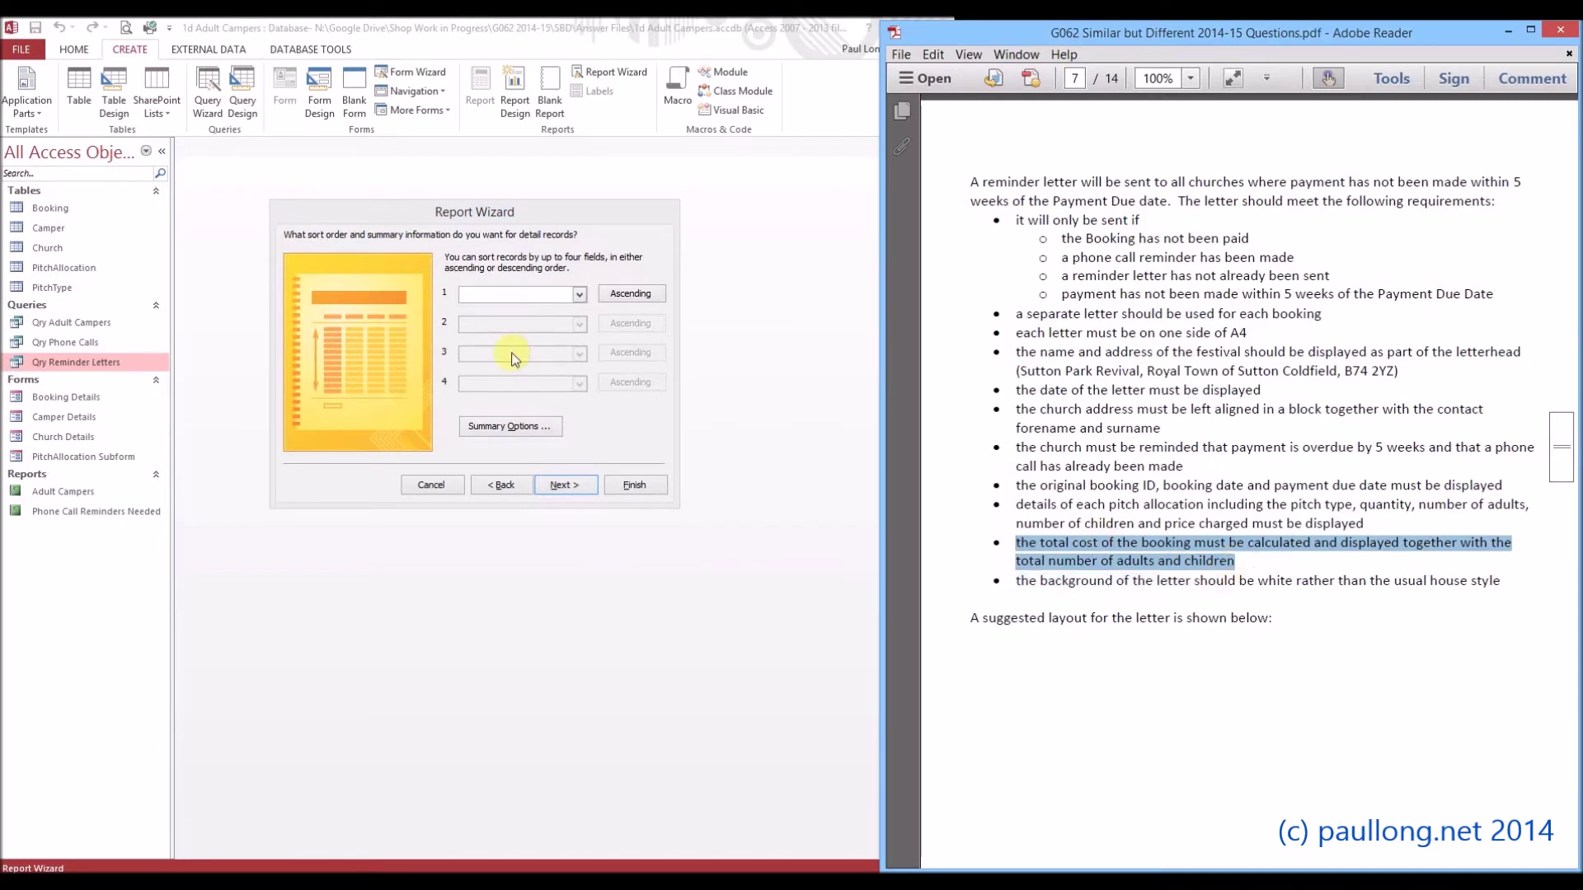
click(510, 426)
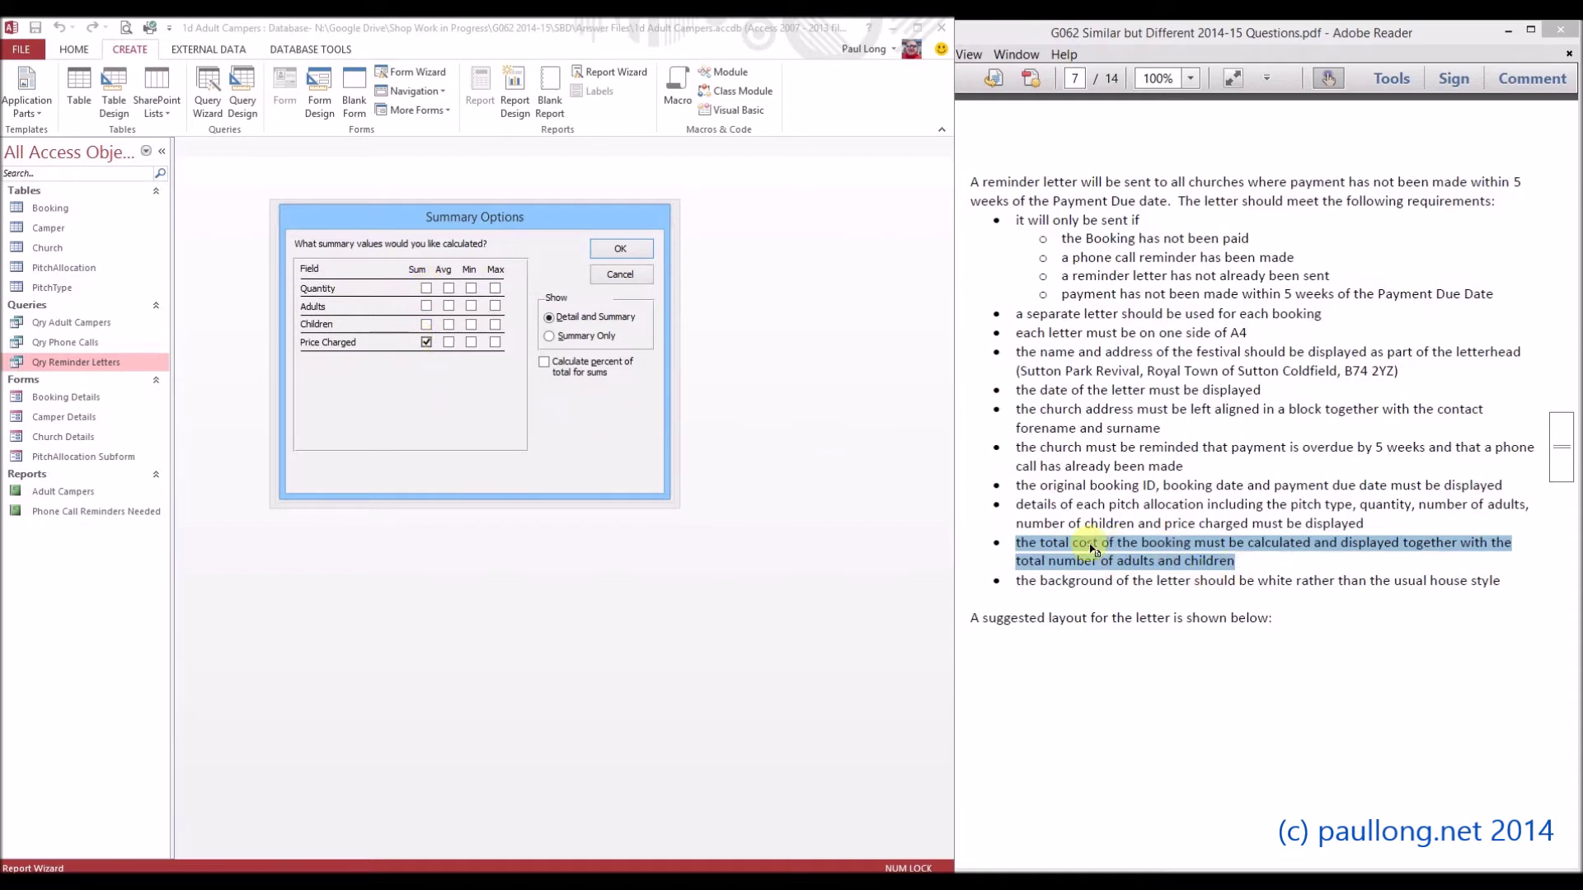
click(426, 324)
click(426, 306)
click(614, 251)
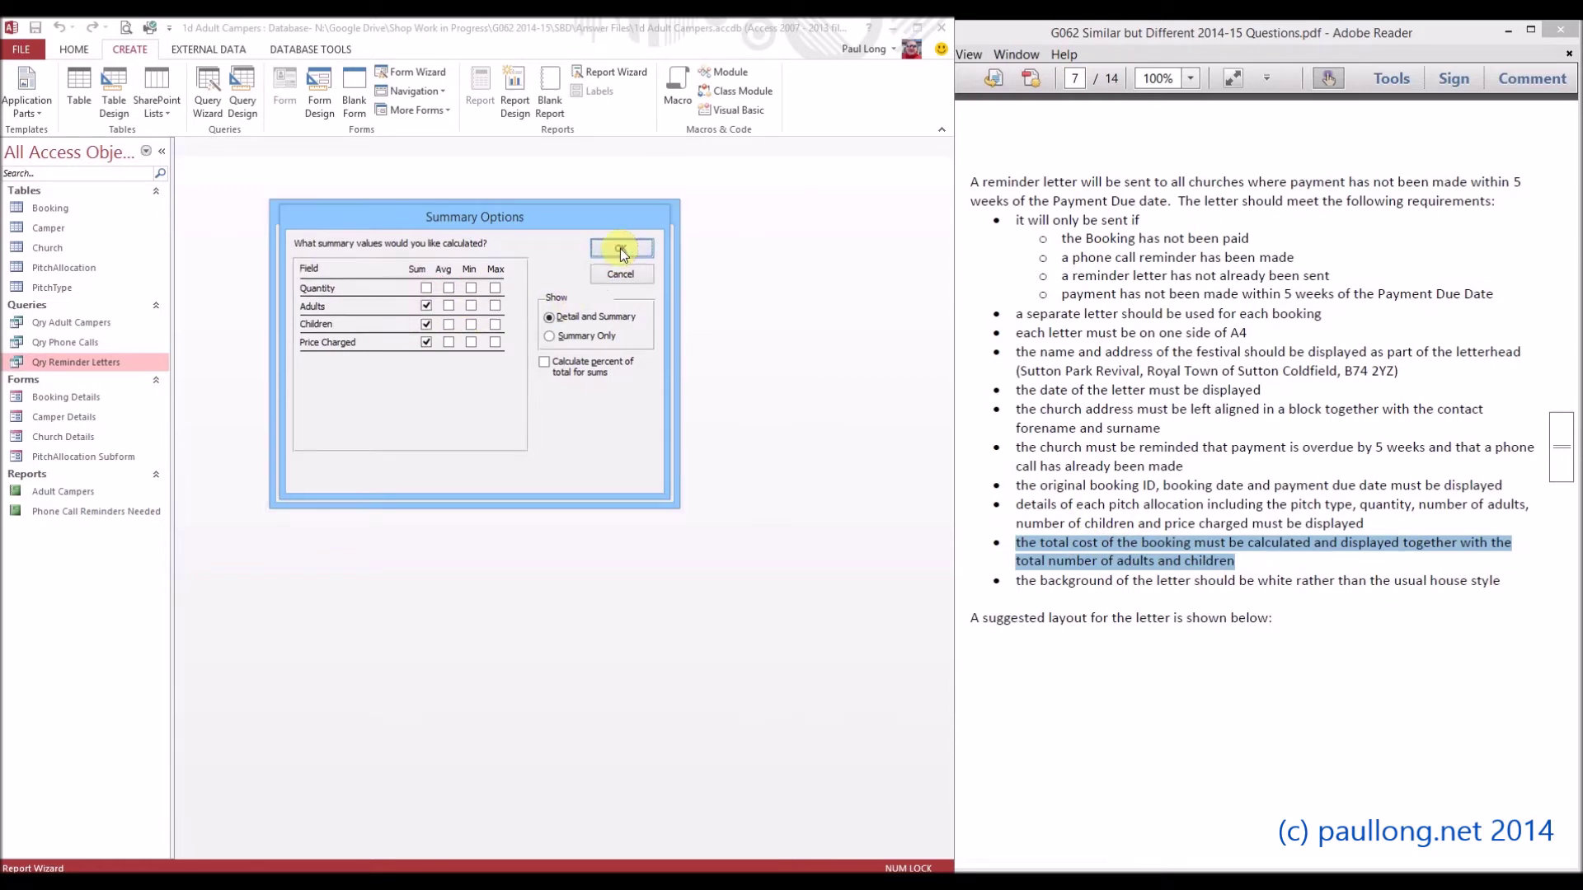
click(620, 249)
click(570, 489)
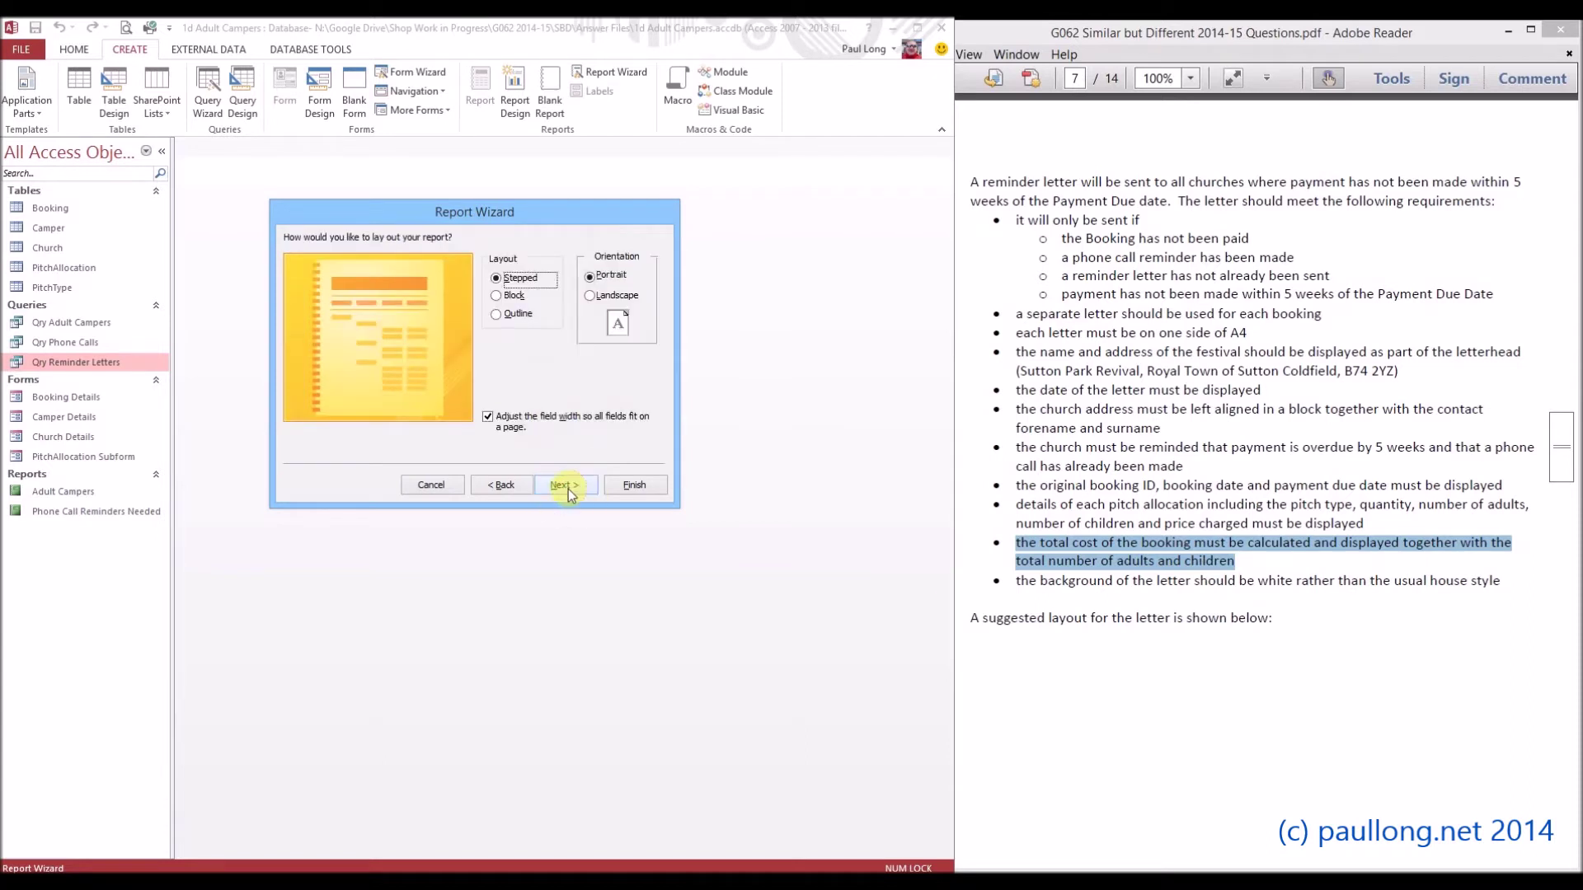
Step: Choose the Outline layout with Portrait orientation and continue to the title page
click(518, 315)
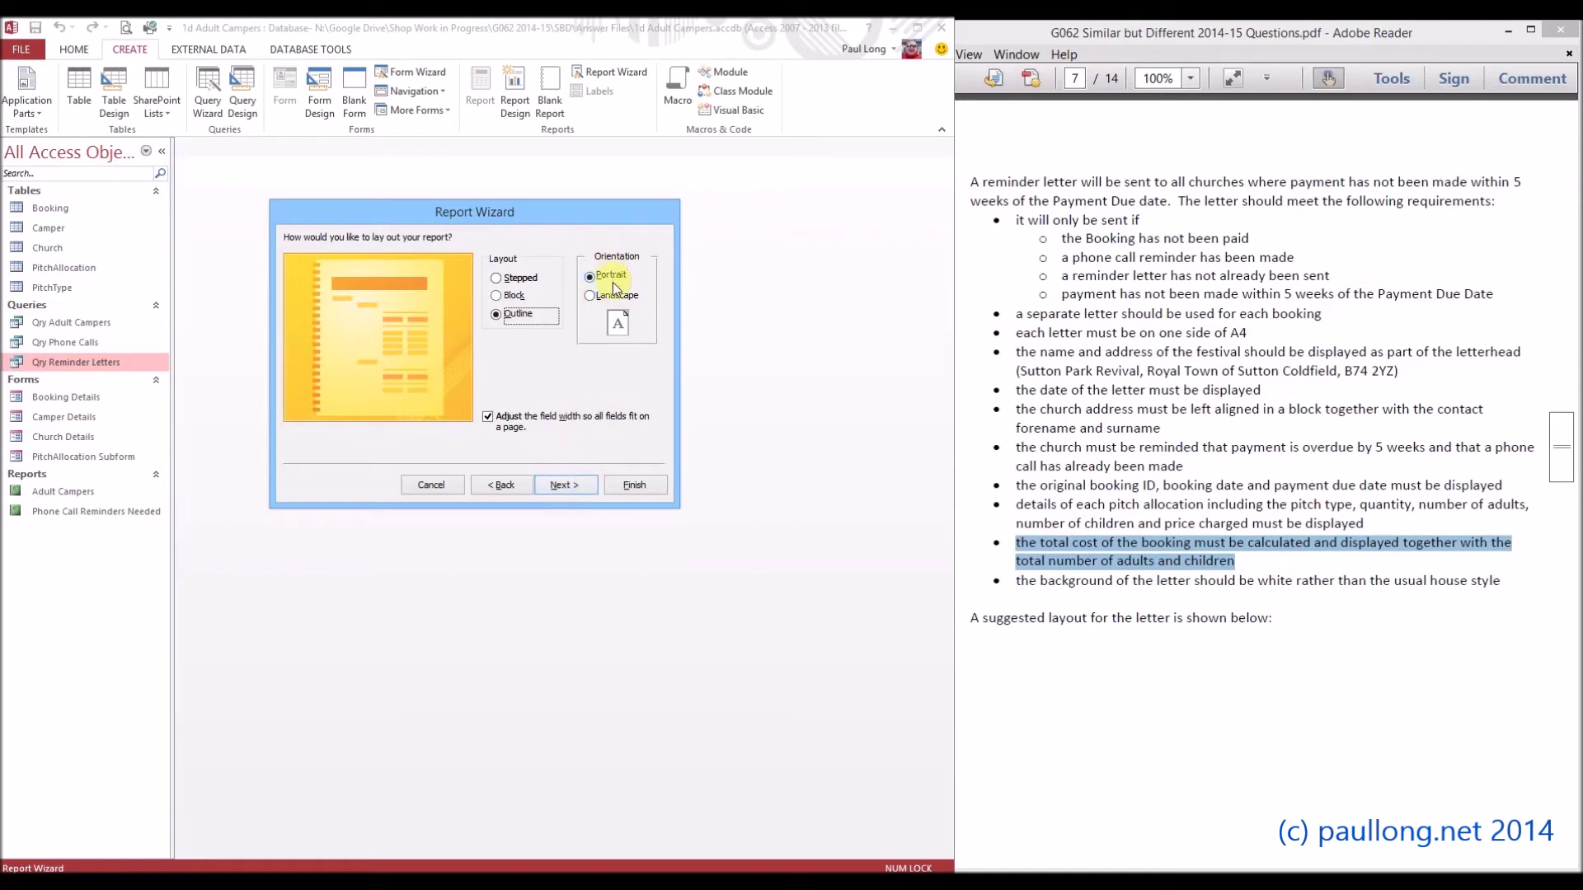
click(560, 487)
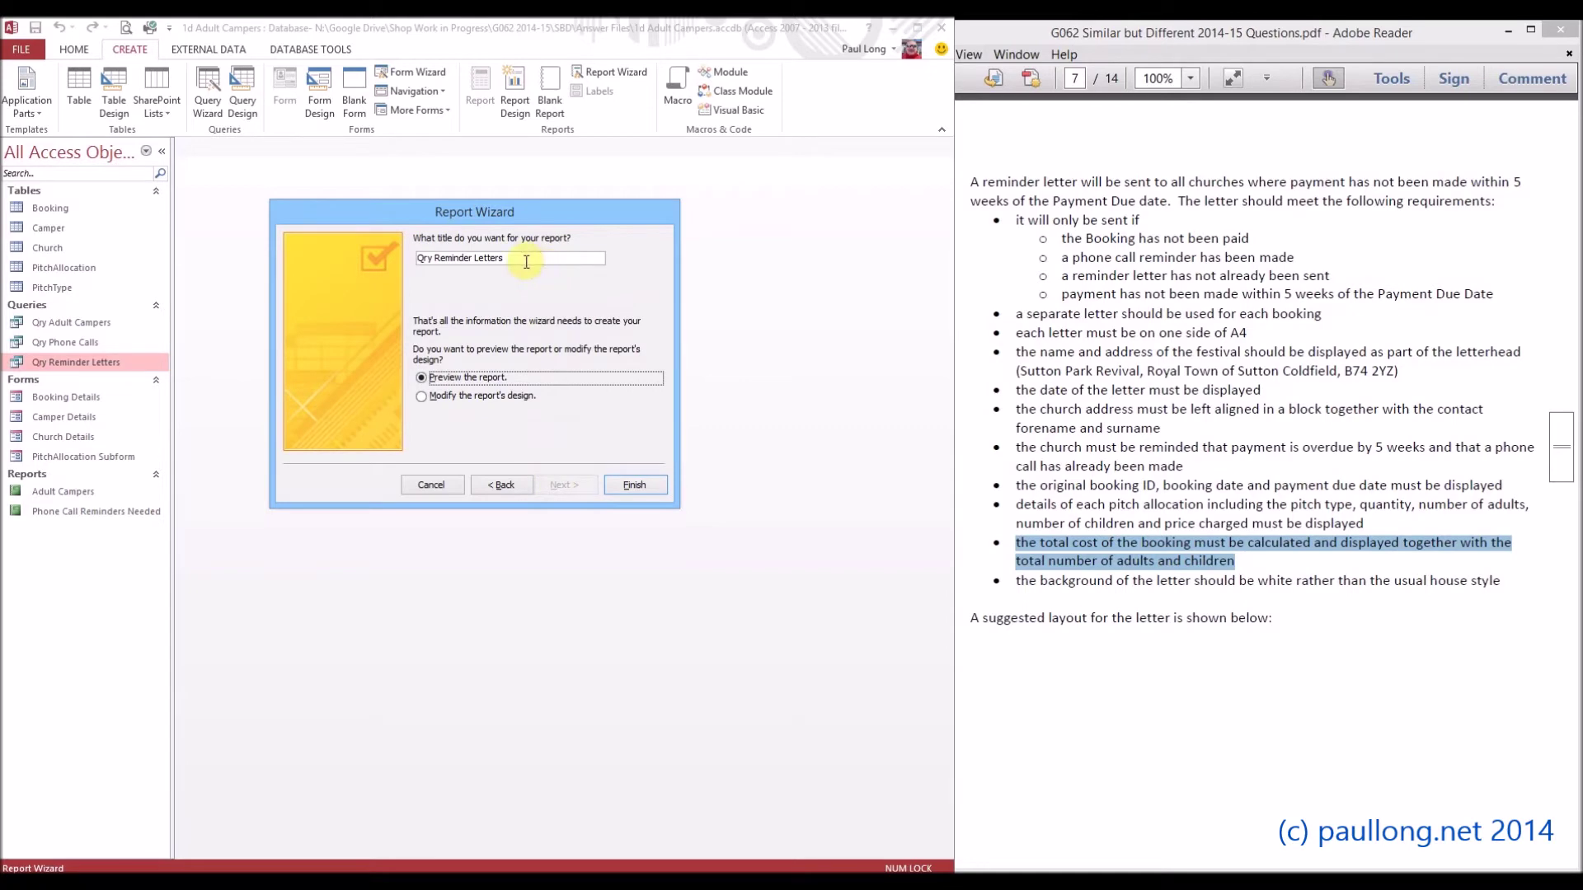
Step: Delete 'Qry ' so the report title reads 'Reminder Letters', then finish and preview it
click(1192, 504)
scroll(1183, 462, down, 10)
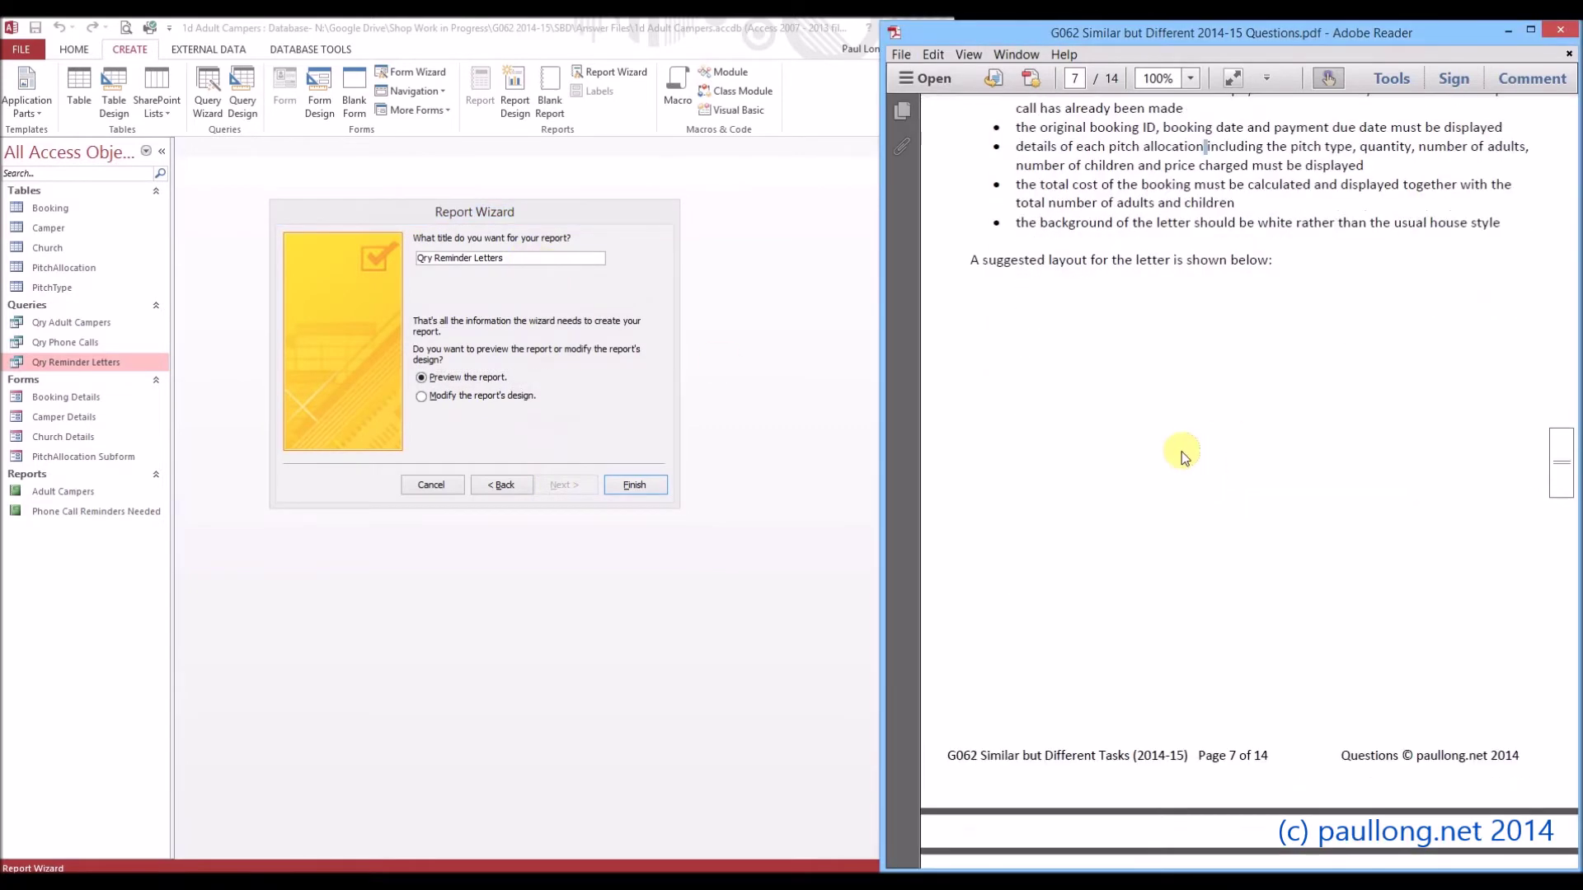
scroll(1170, 462, down, 4)
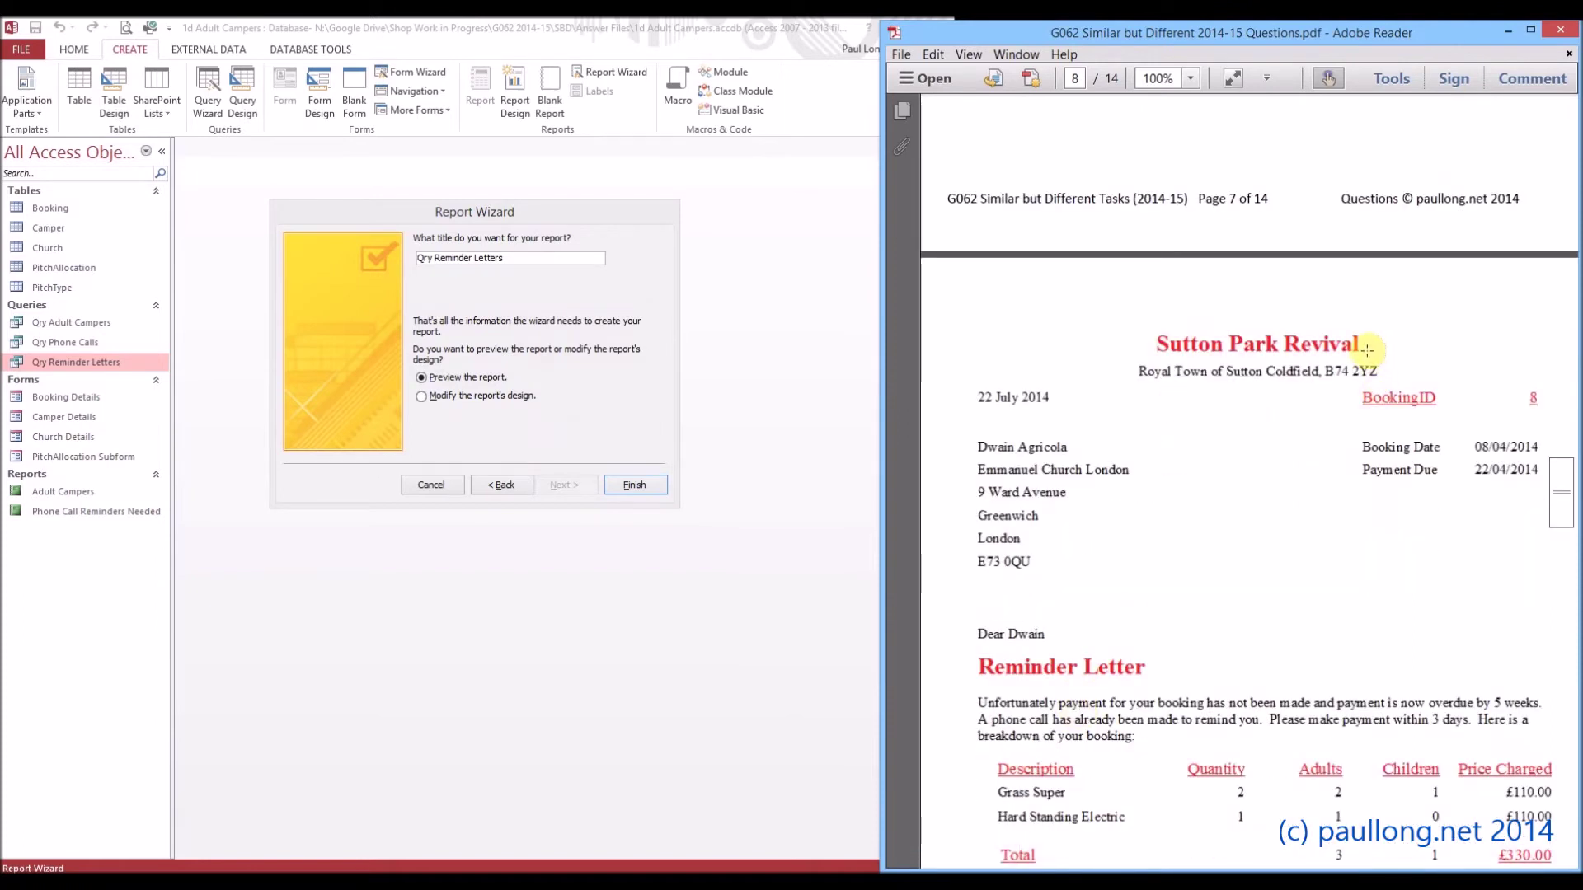
click(532, 262)
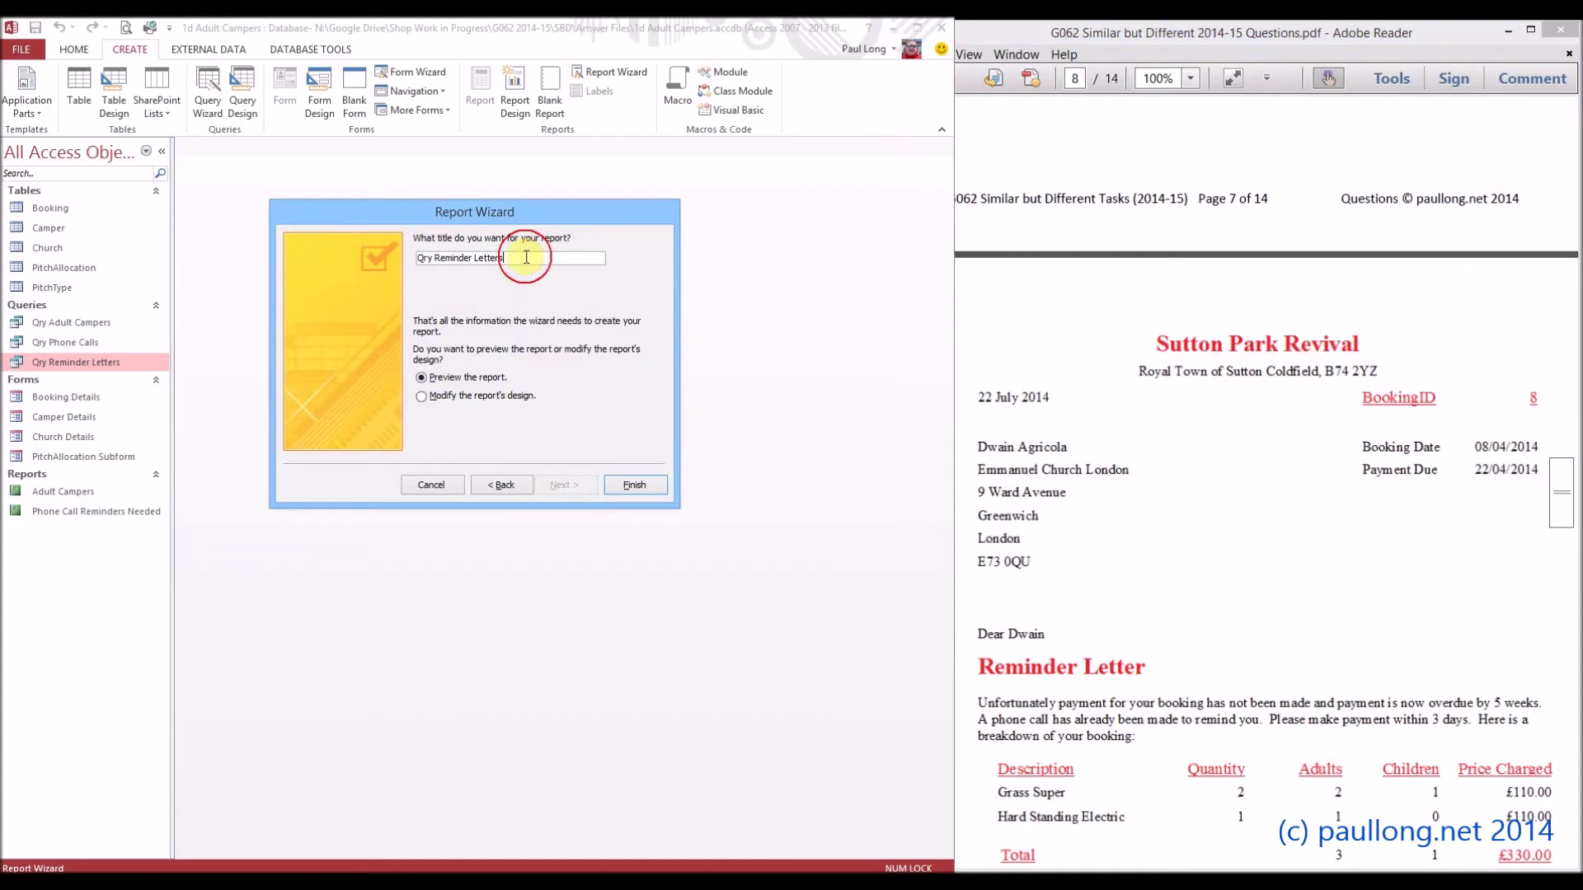
drag(437, 256, 381, 256)
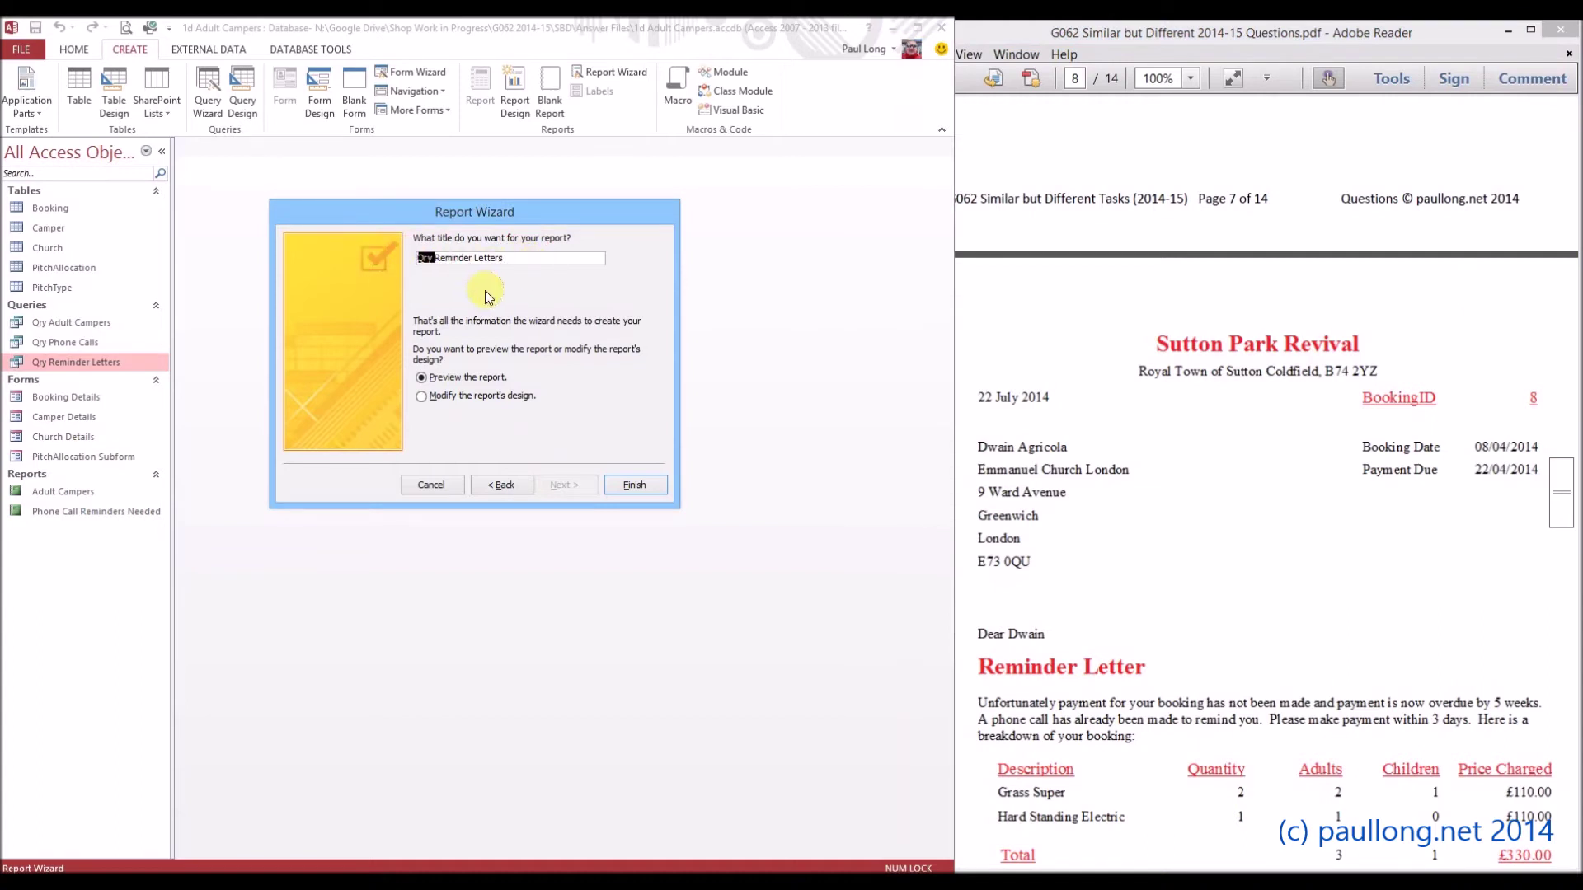
key(Delete)
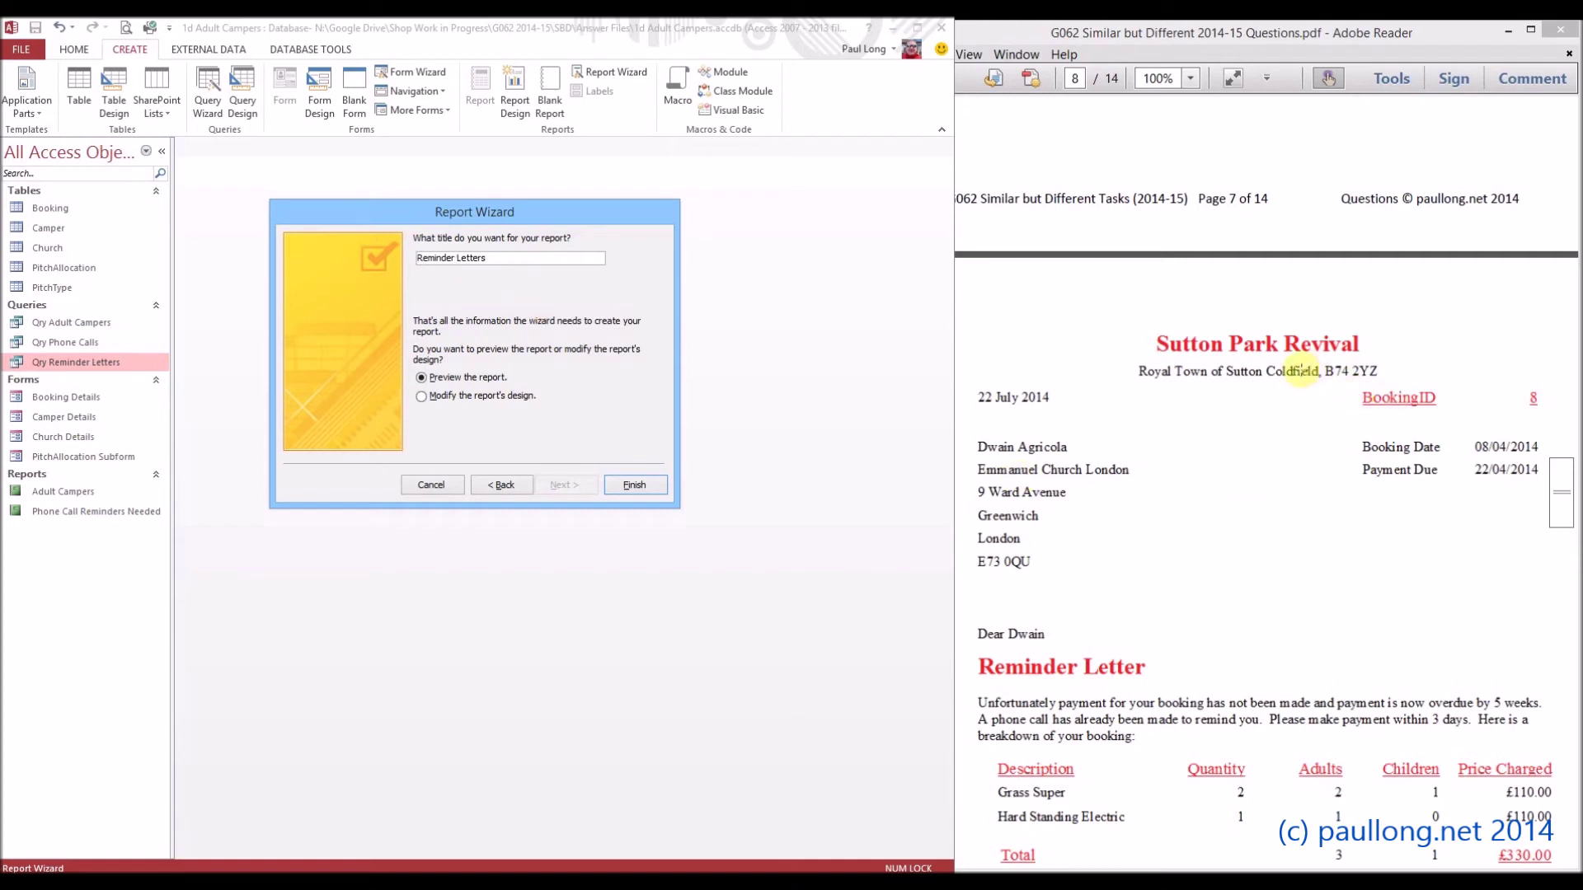
click(635, 485)
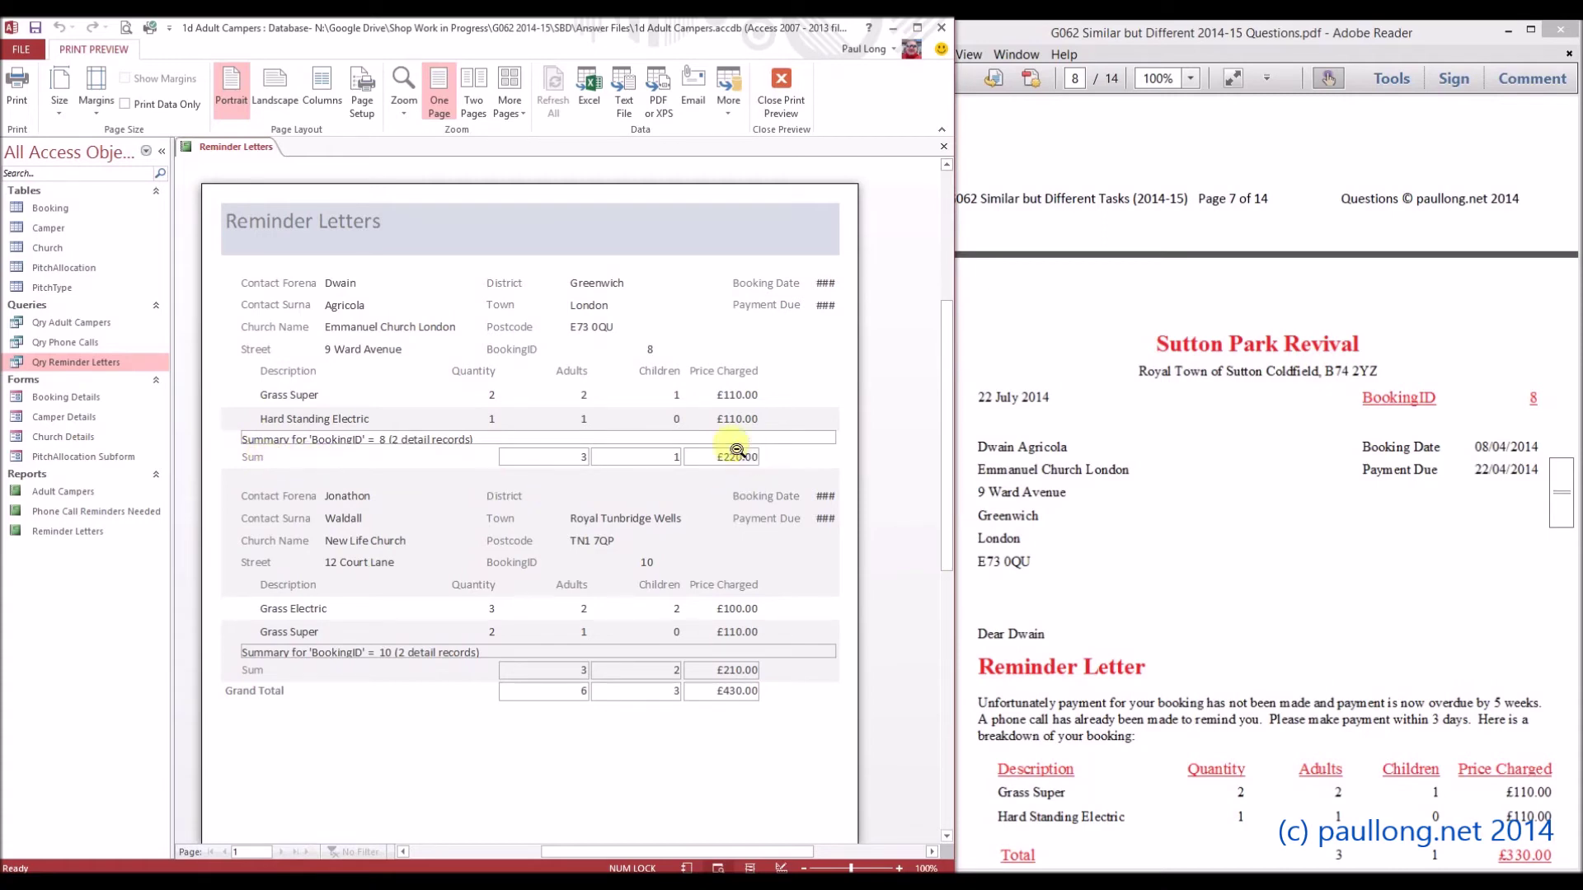
Step: Remove the booking summary text box and relabel the Sum label as Total
click(781, 105)
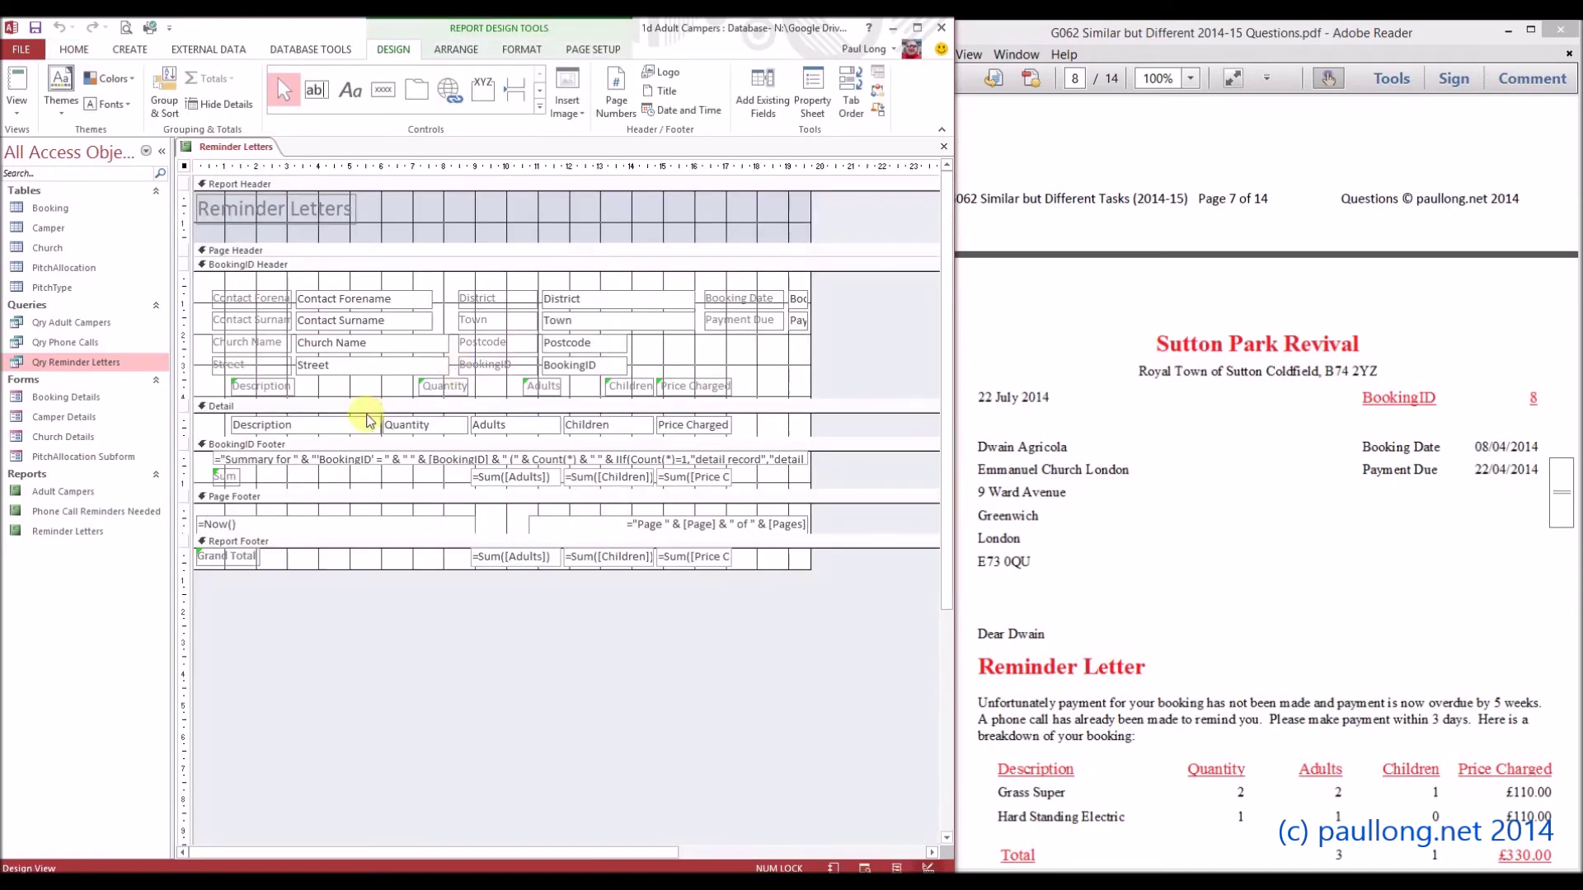
click(299, 460)
key(Delete)
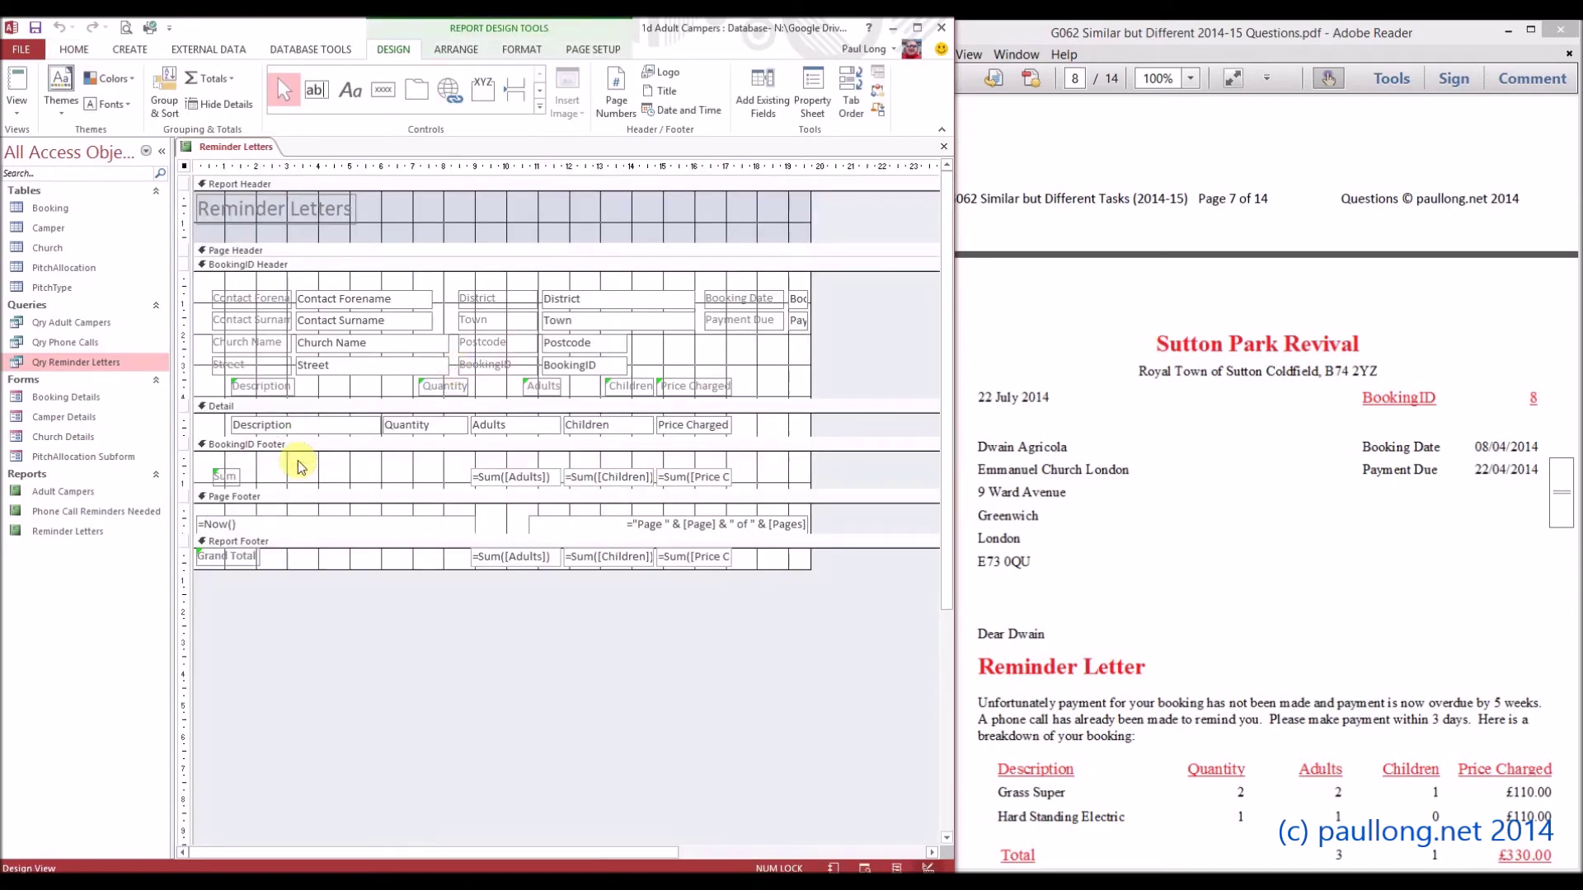
click(232, 471)
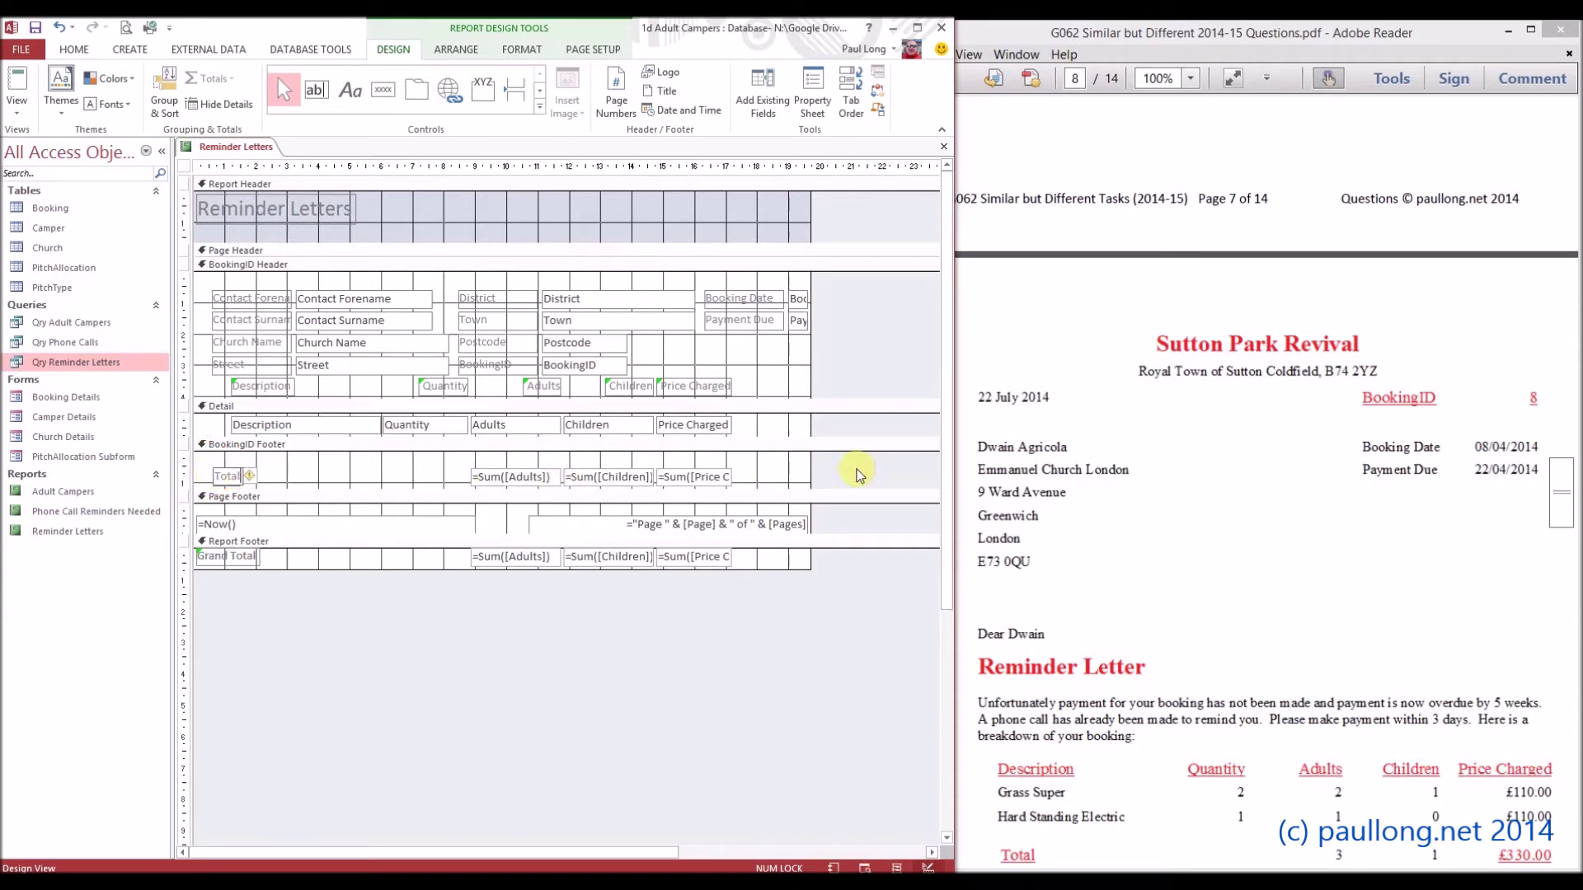
Step: Change the booking footer price total to =Sum([Price Charged]*[Quantity])
click(711, 476)
drag(734, 477, 828, 475)
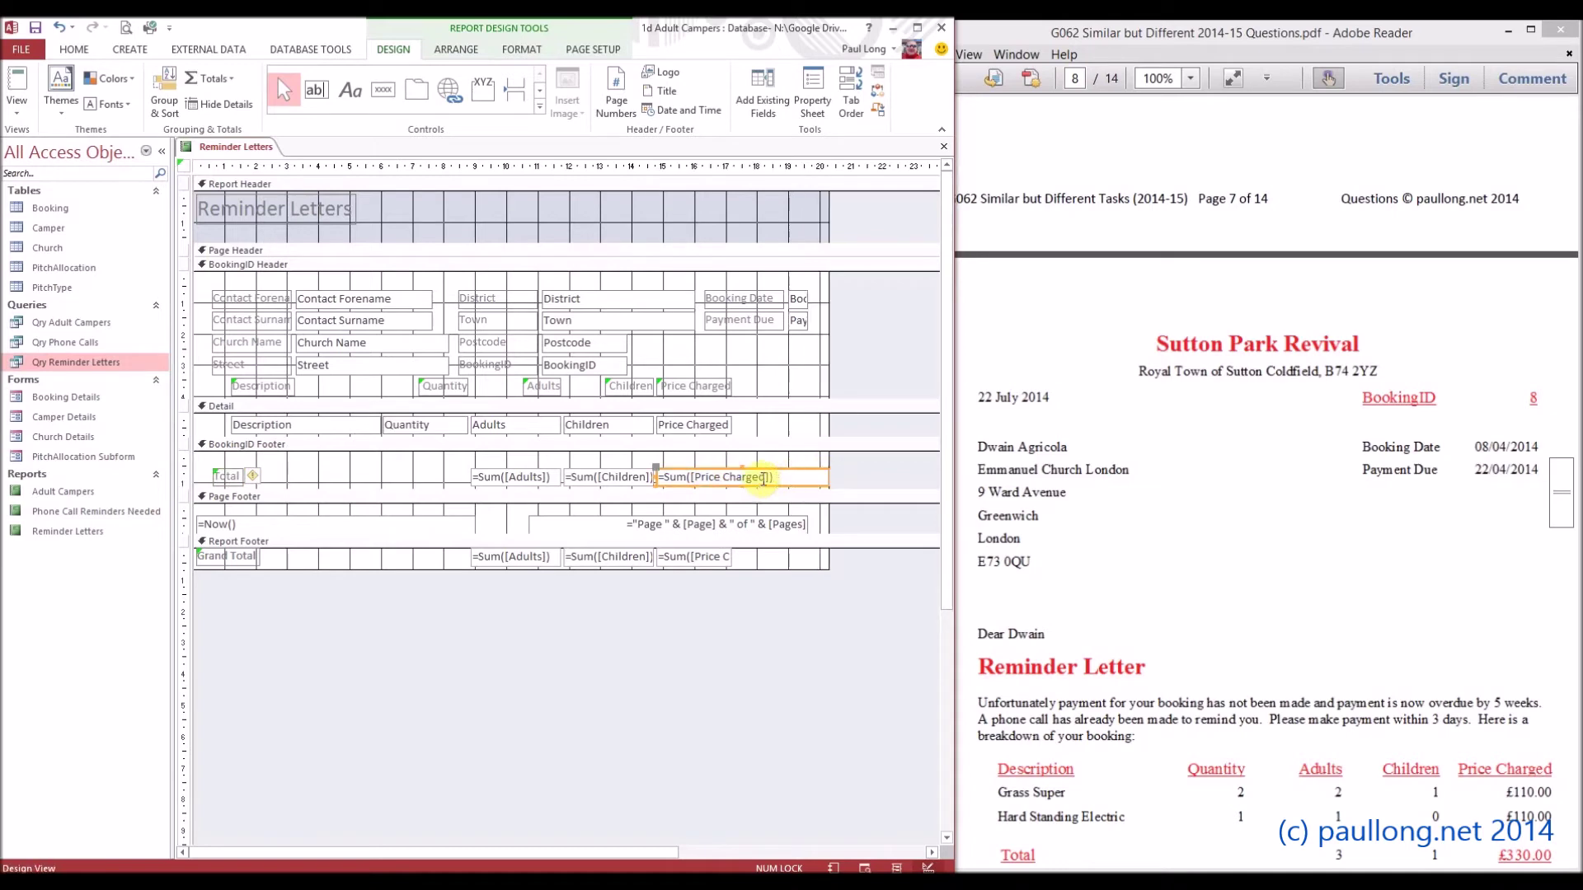
click(769, 476)
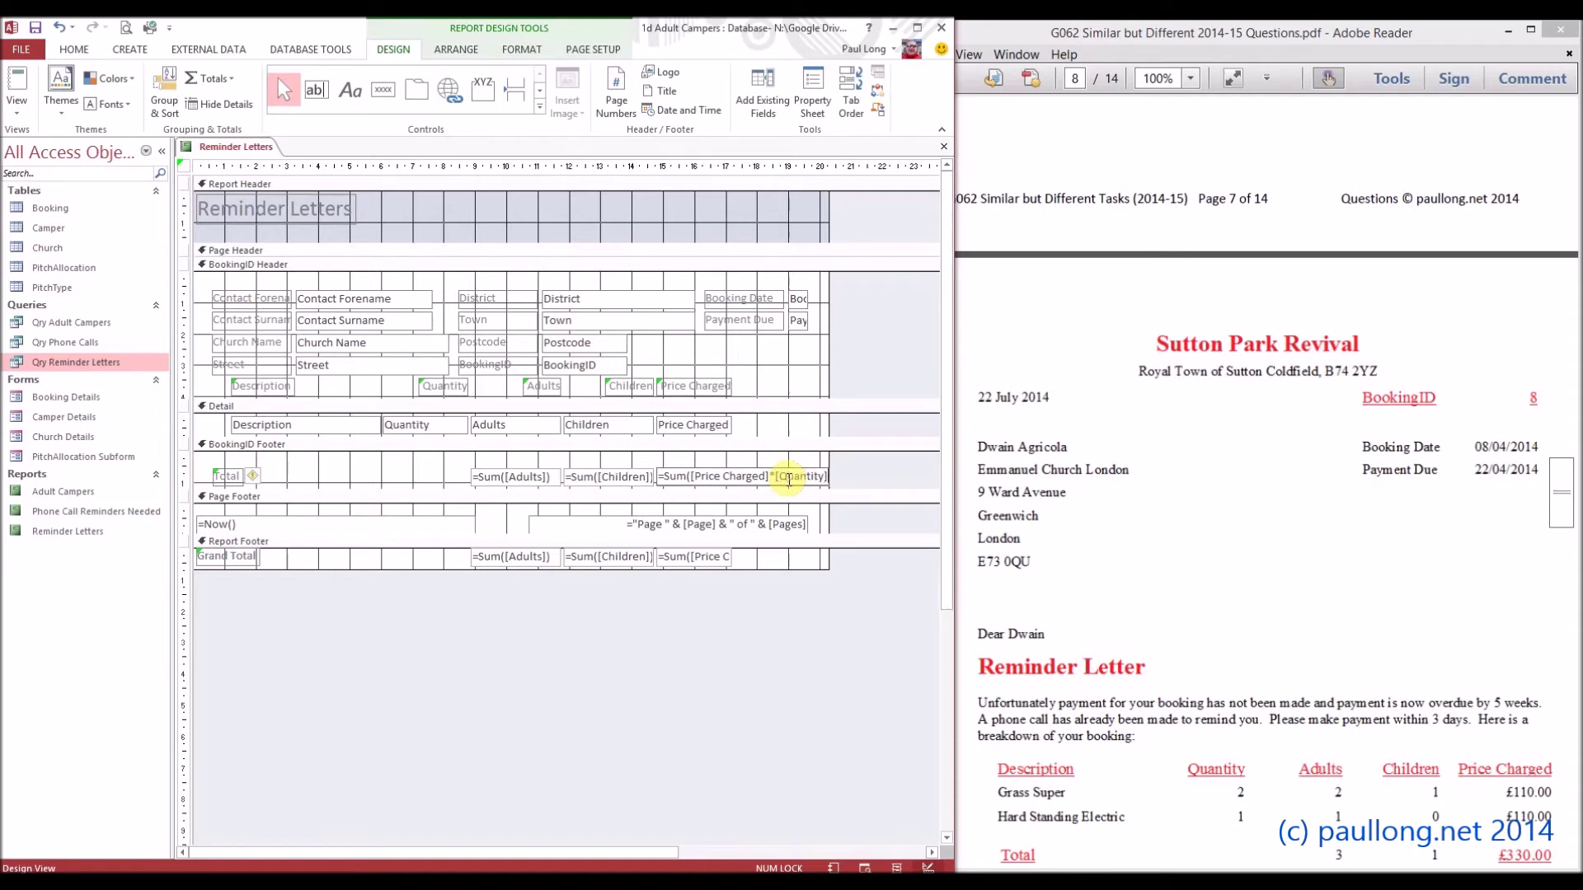
click(826, 478)
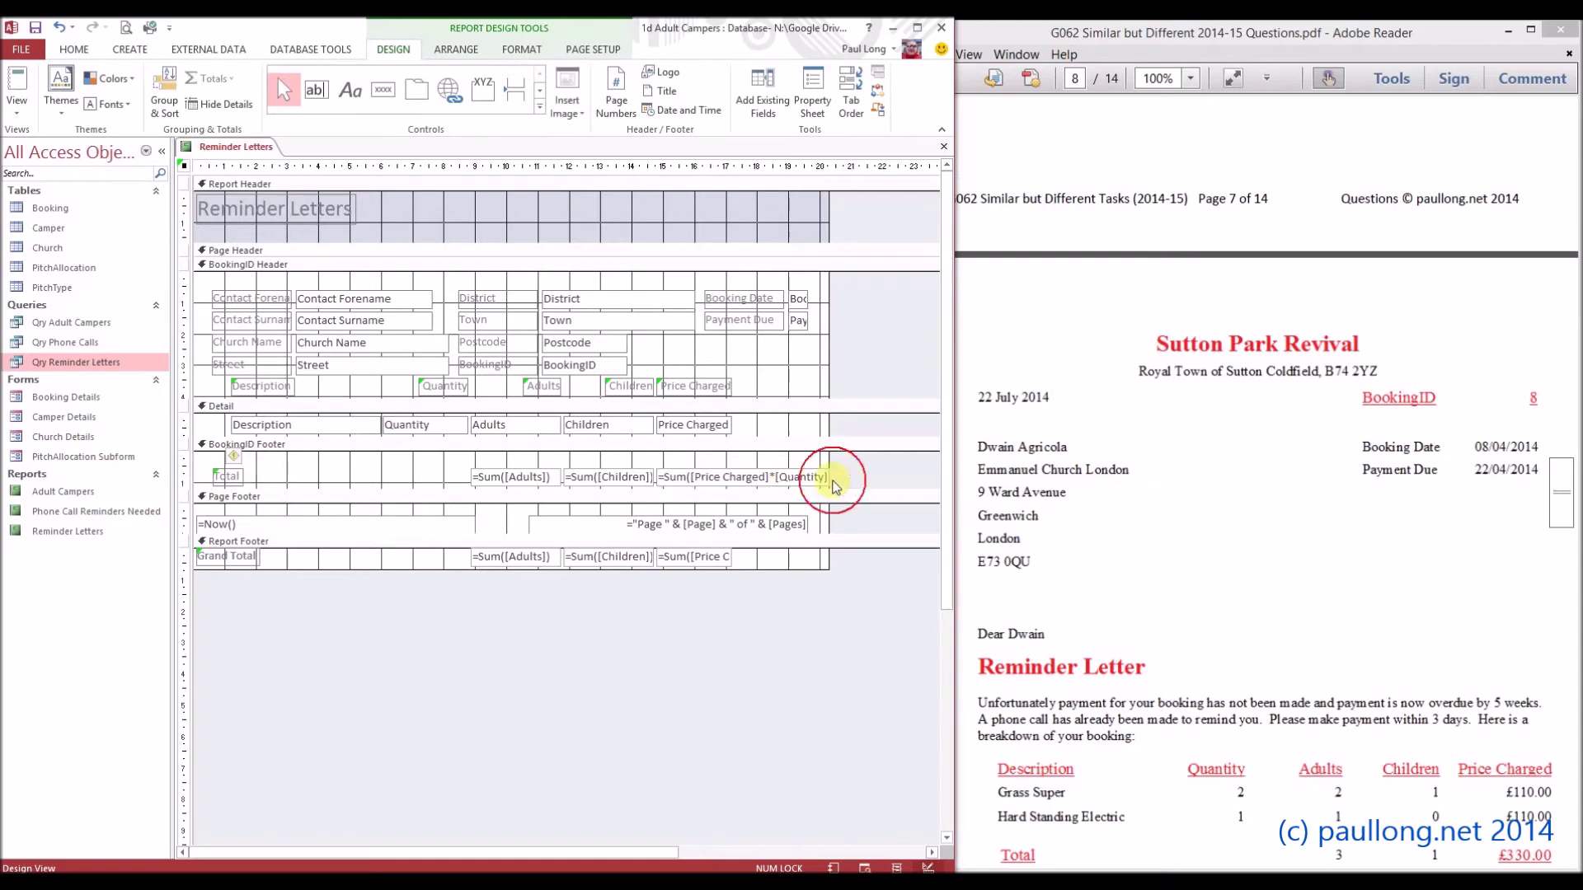
drag(828, 477, 732, 472)
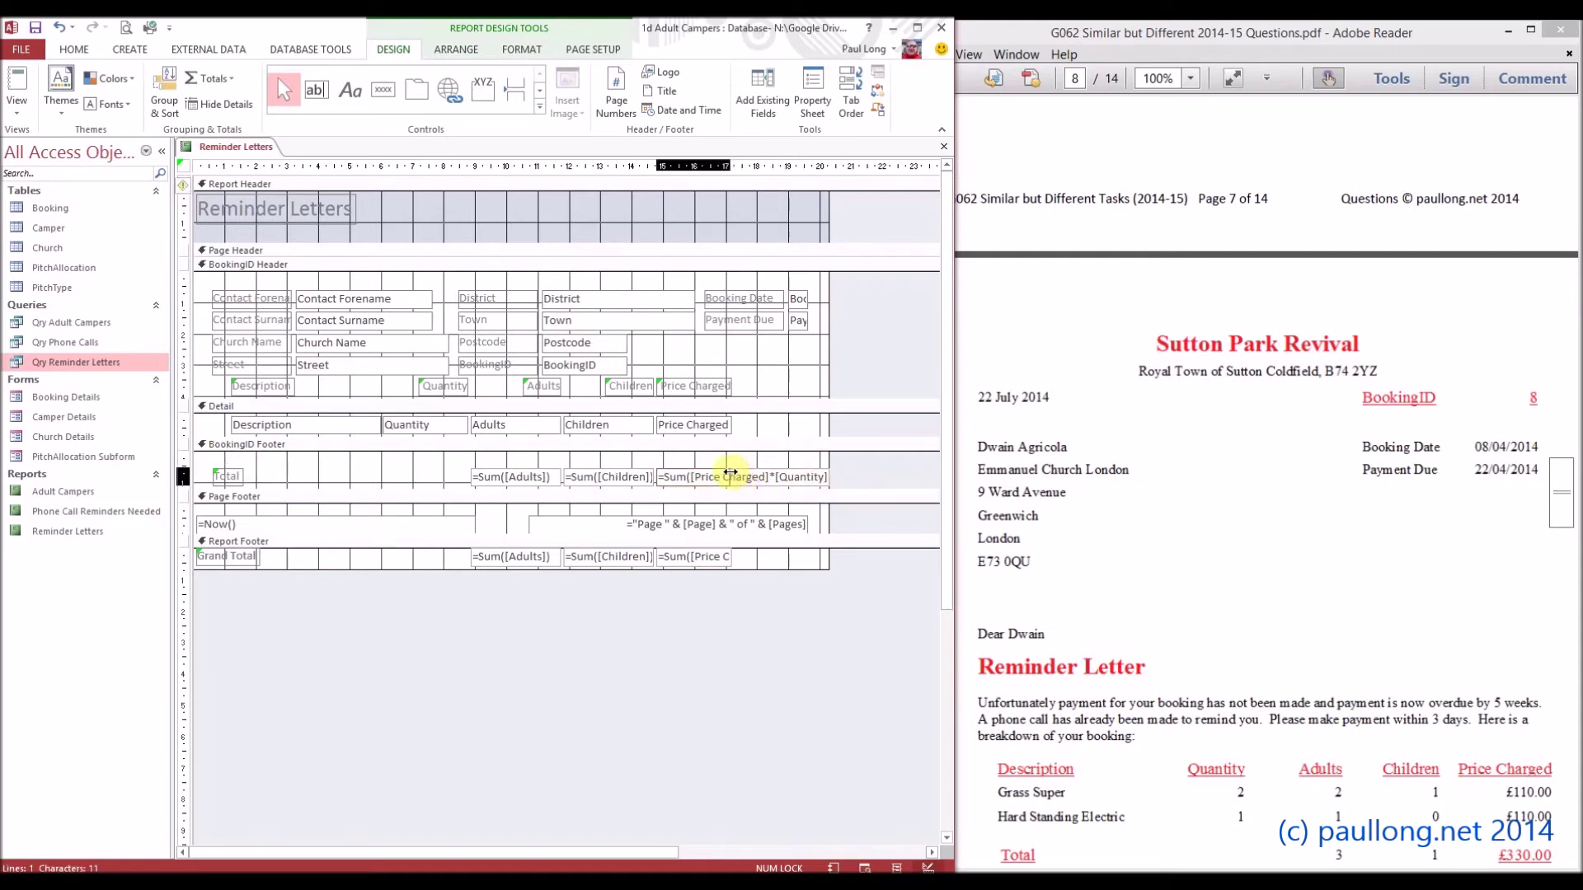
Step: Narrow the report's overall width by pulling its right edge left
click(763, 462)
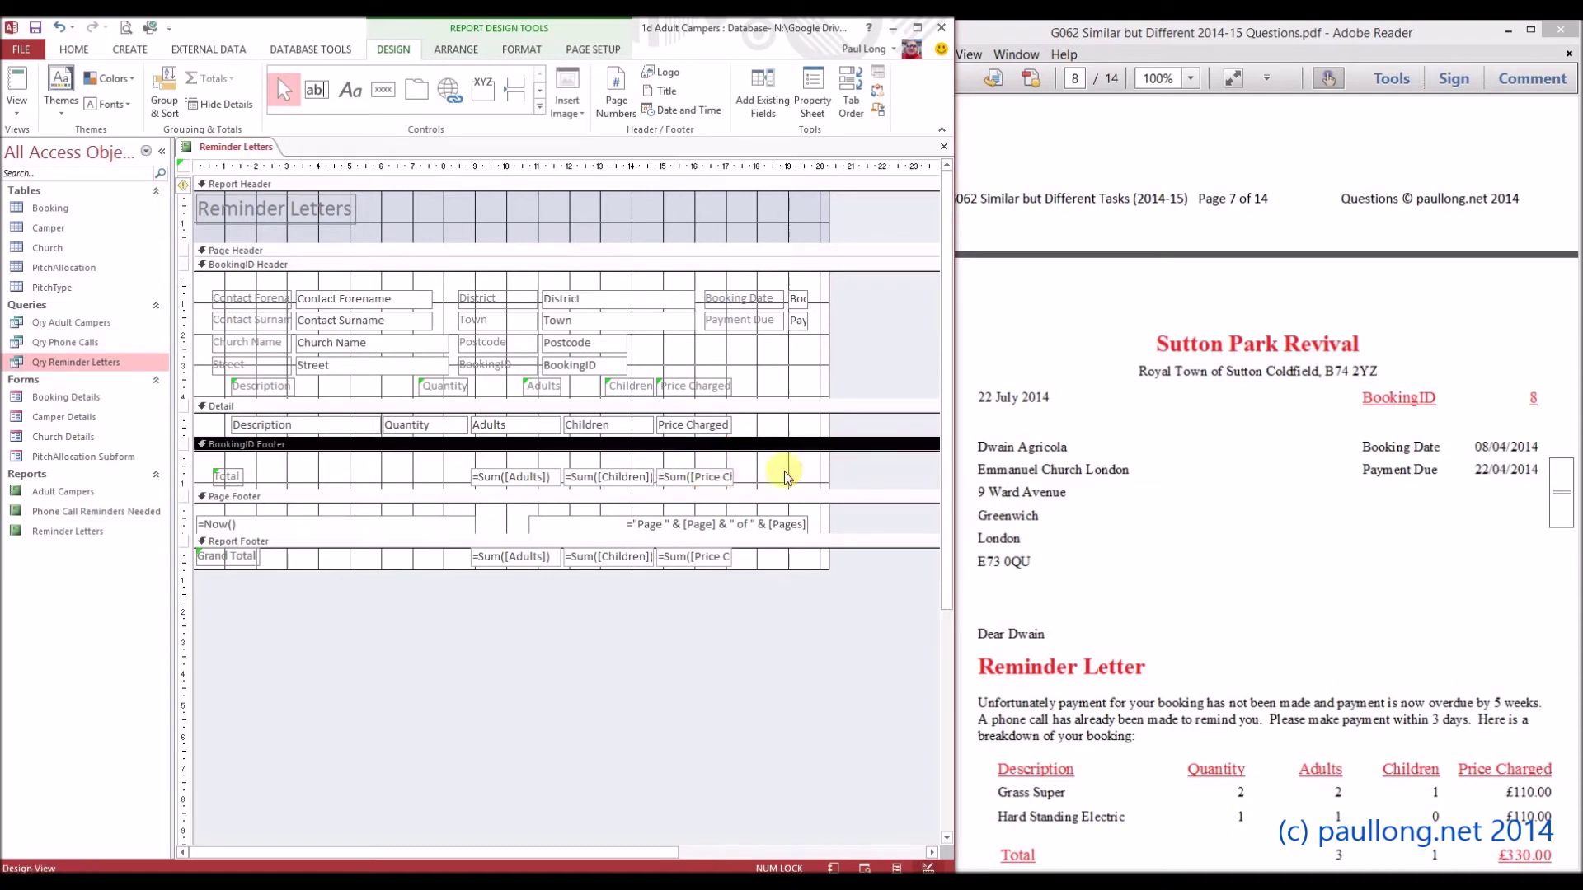
drag(827, 464, 807, 465)
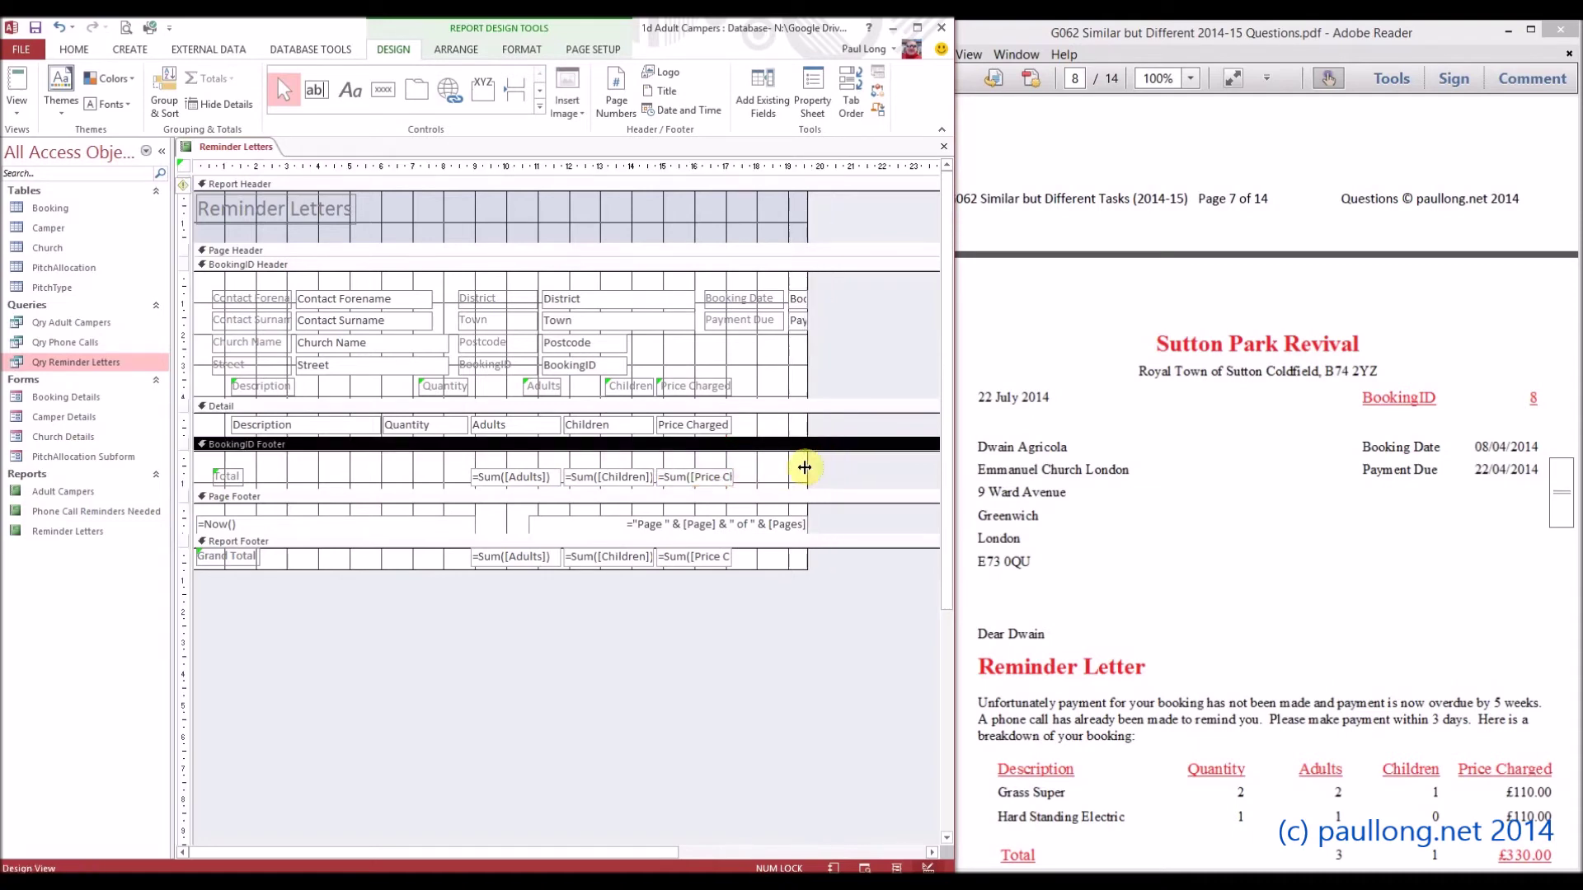
click(398, 183)
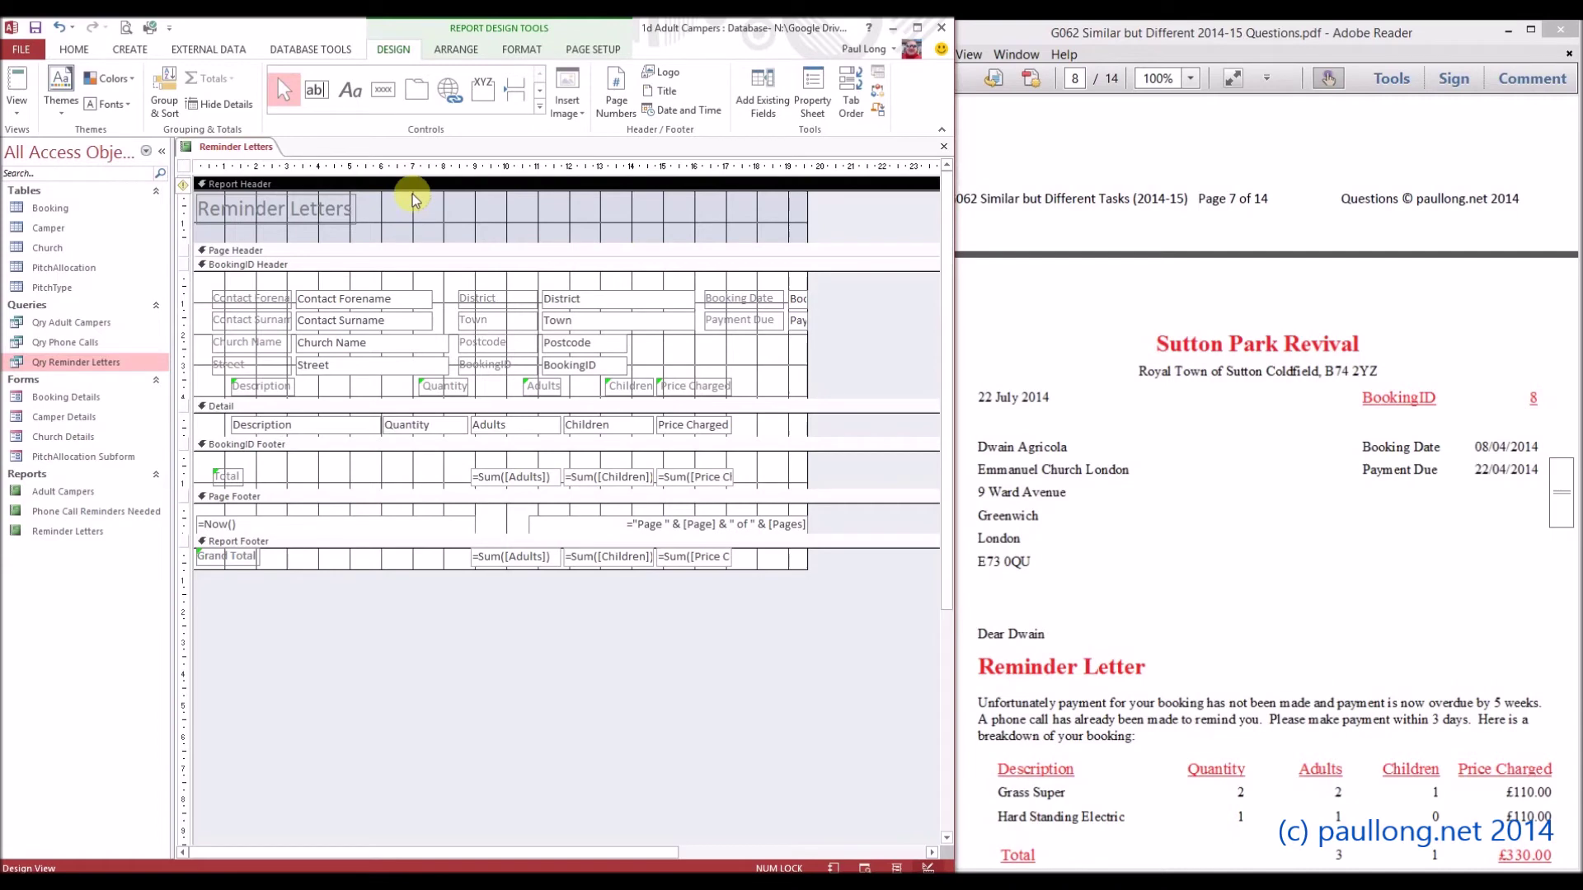
Step: Set the Report Header background colour to white
click(512, 51)
click(219, 103)
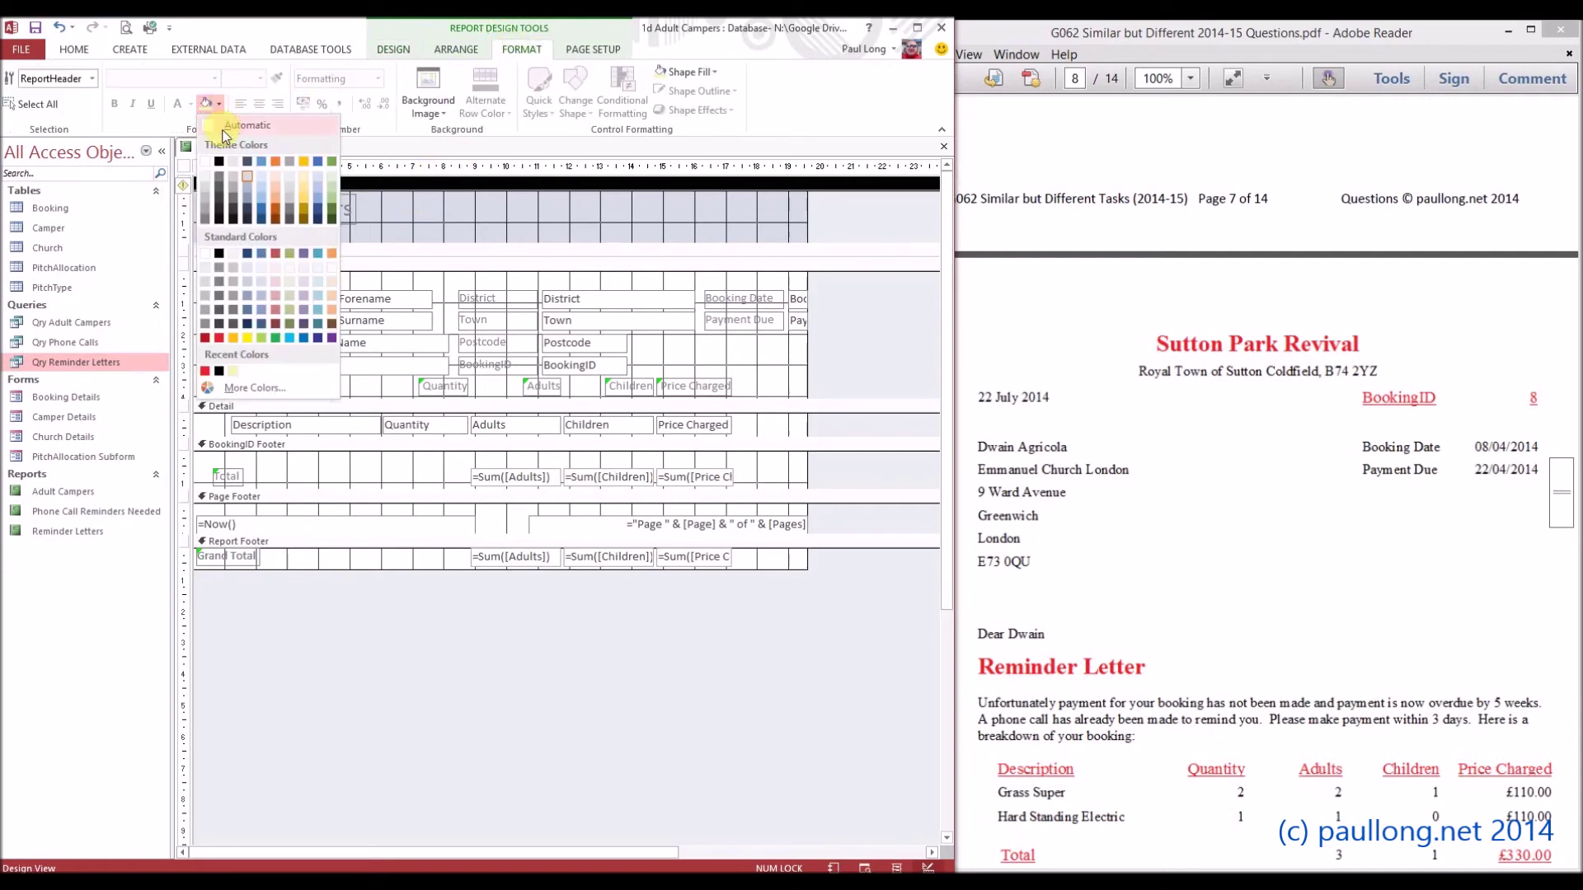
click(205, 161)
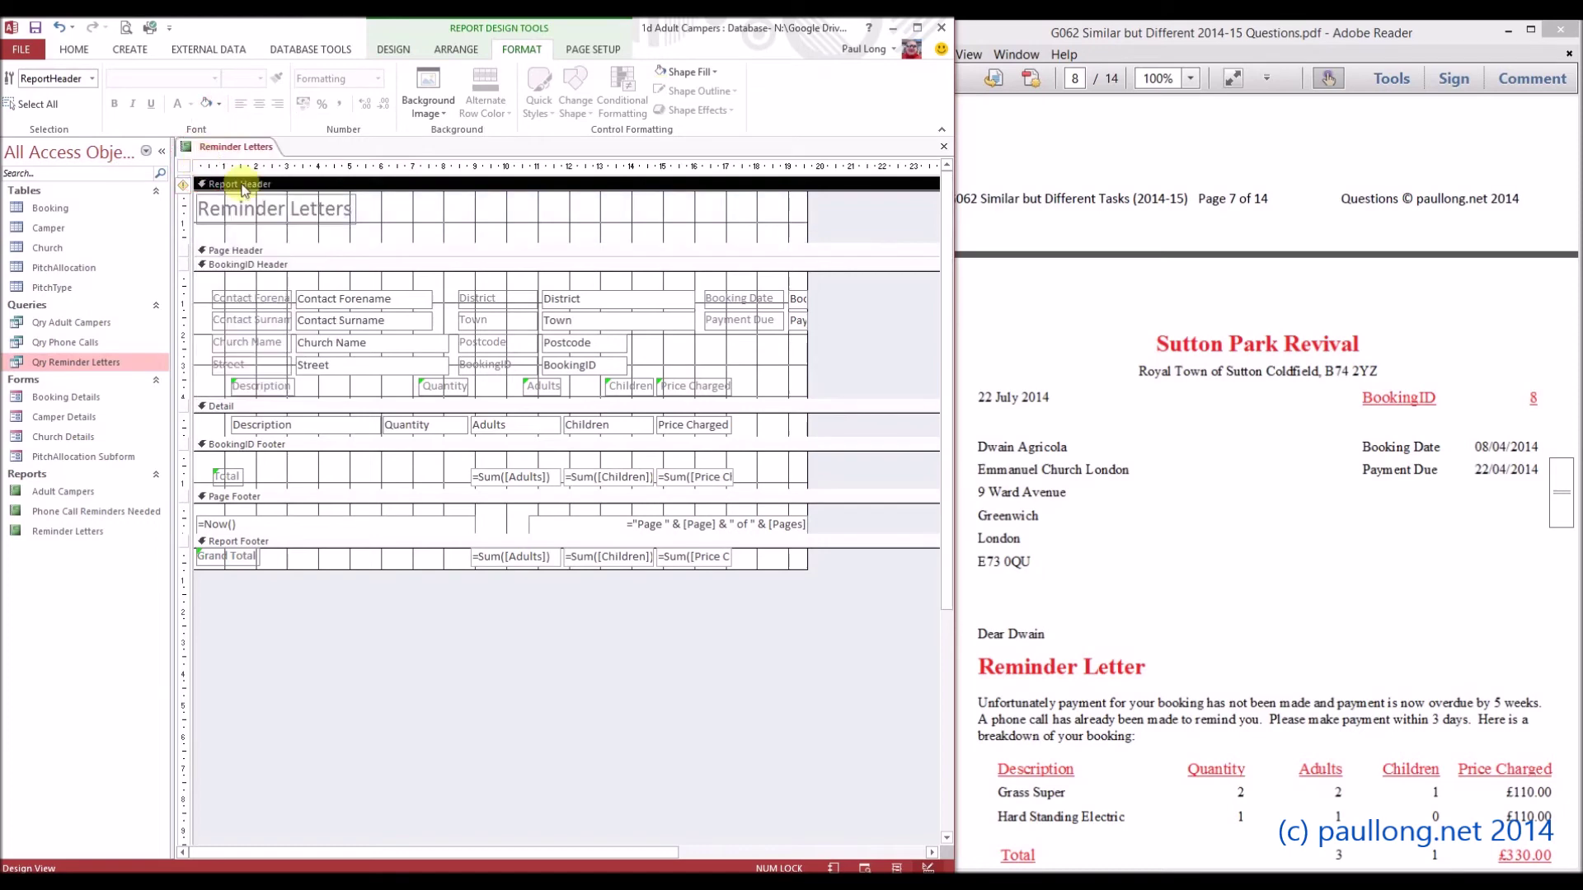
Step: Give the BookingID Header and the following sections a plain alternate row colour
click(375, 264)
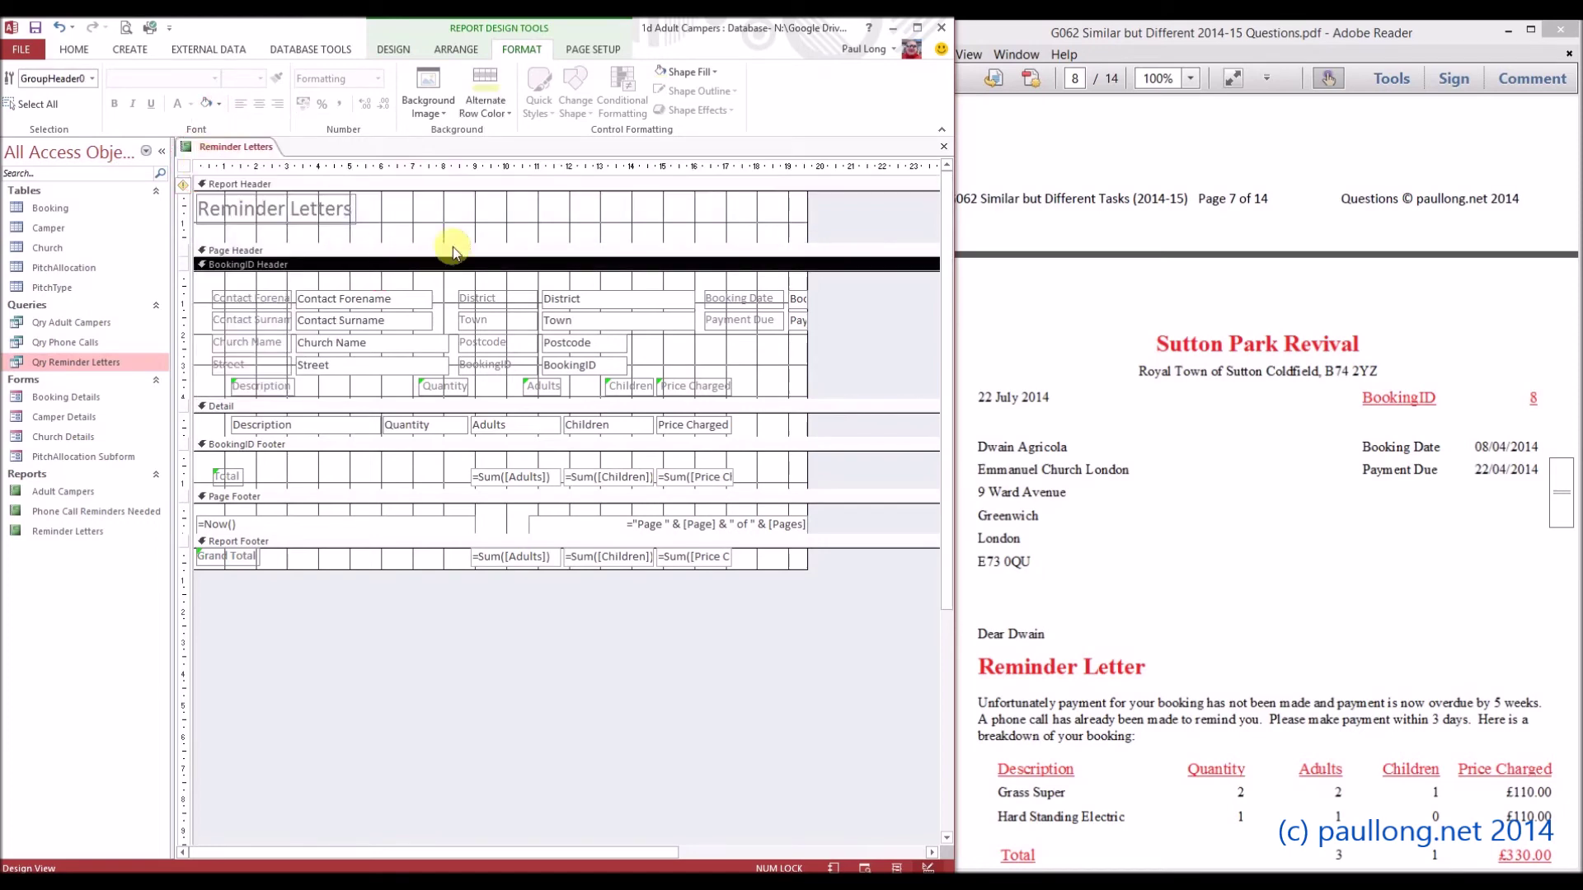
click(498, 116)
click(469, 168)
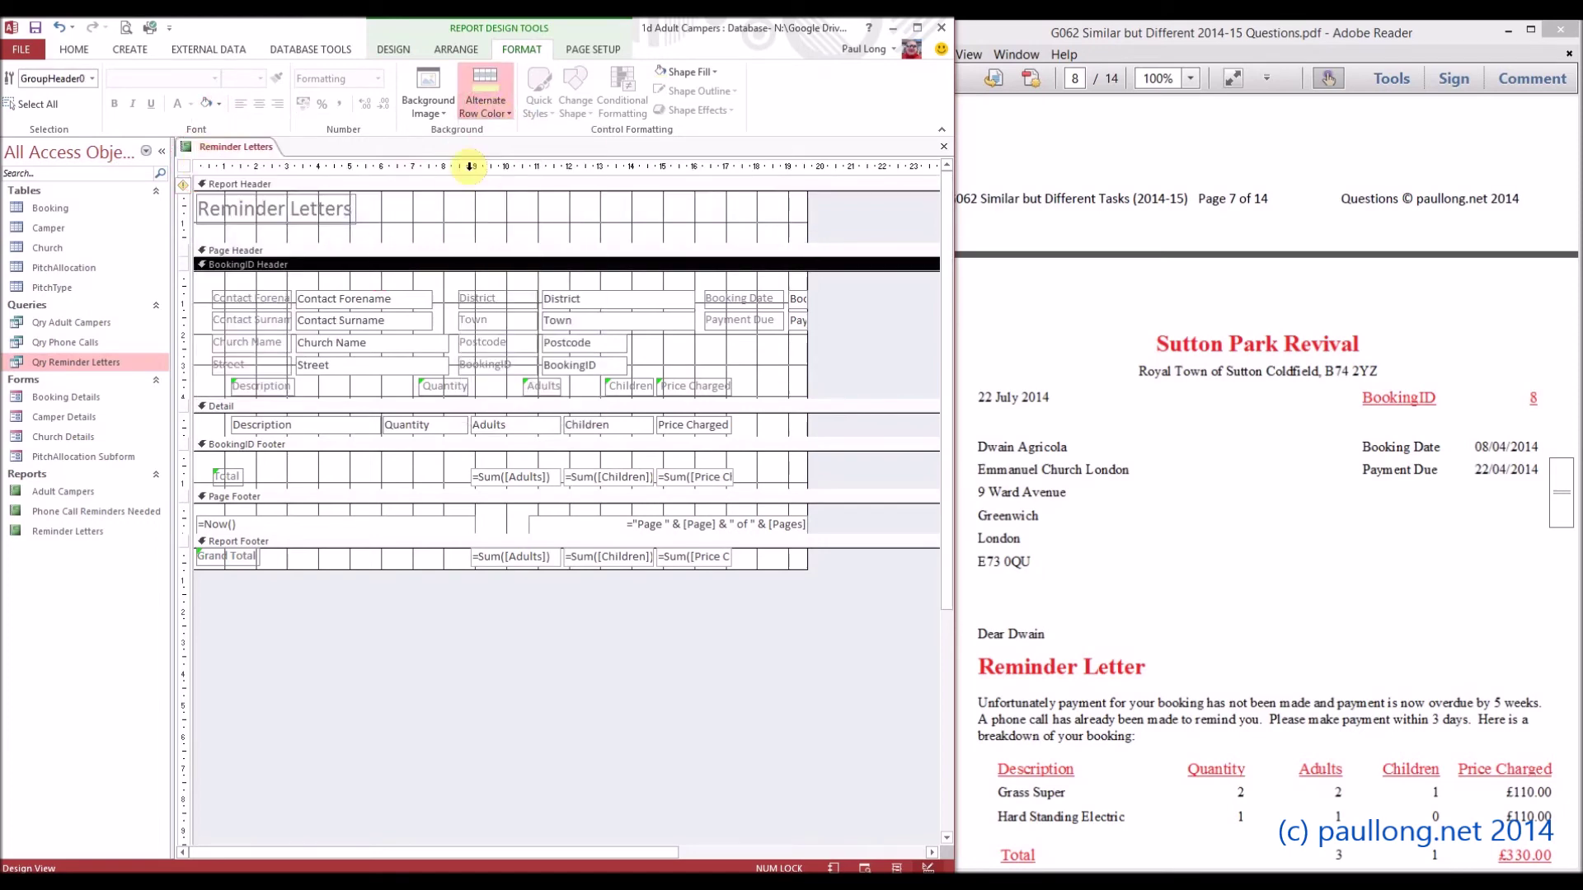
click(338, 406)
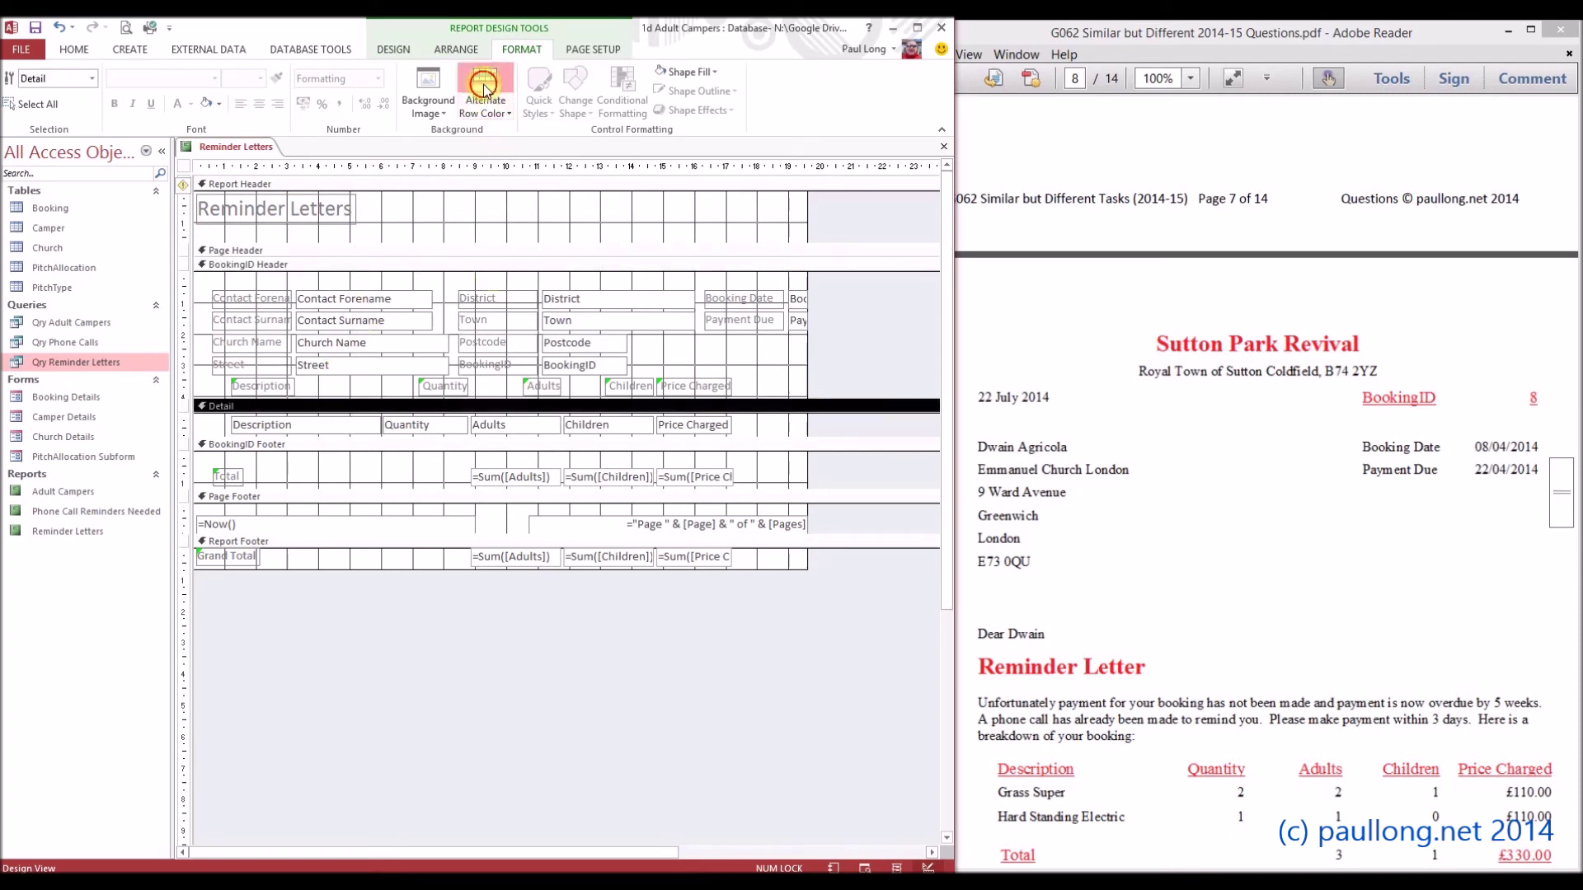
click(341, 445)
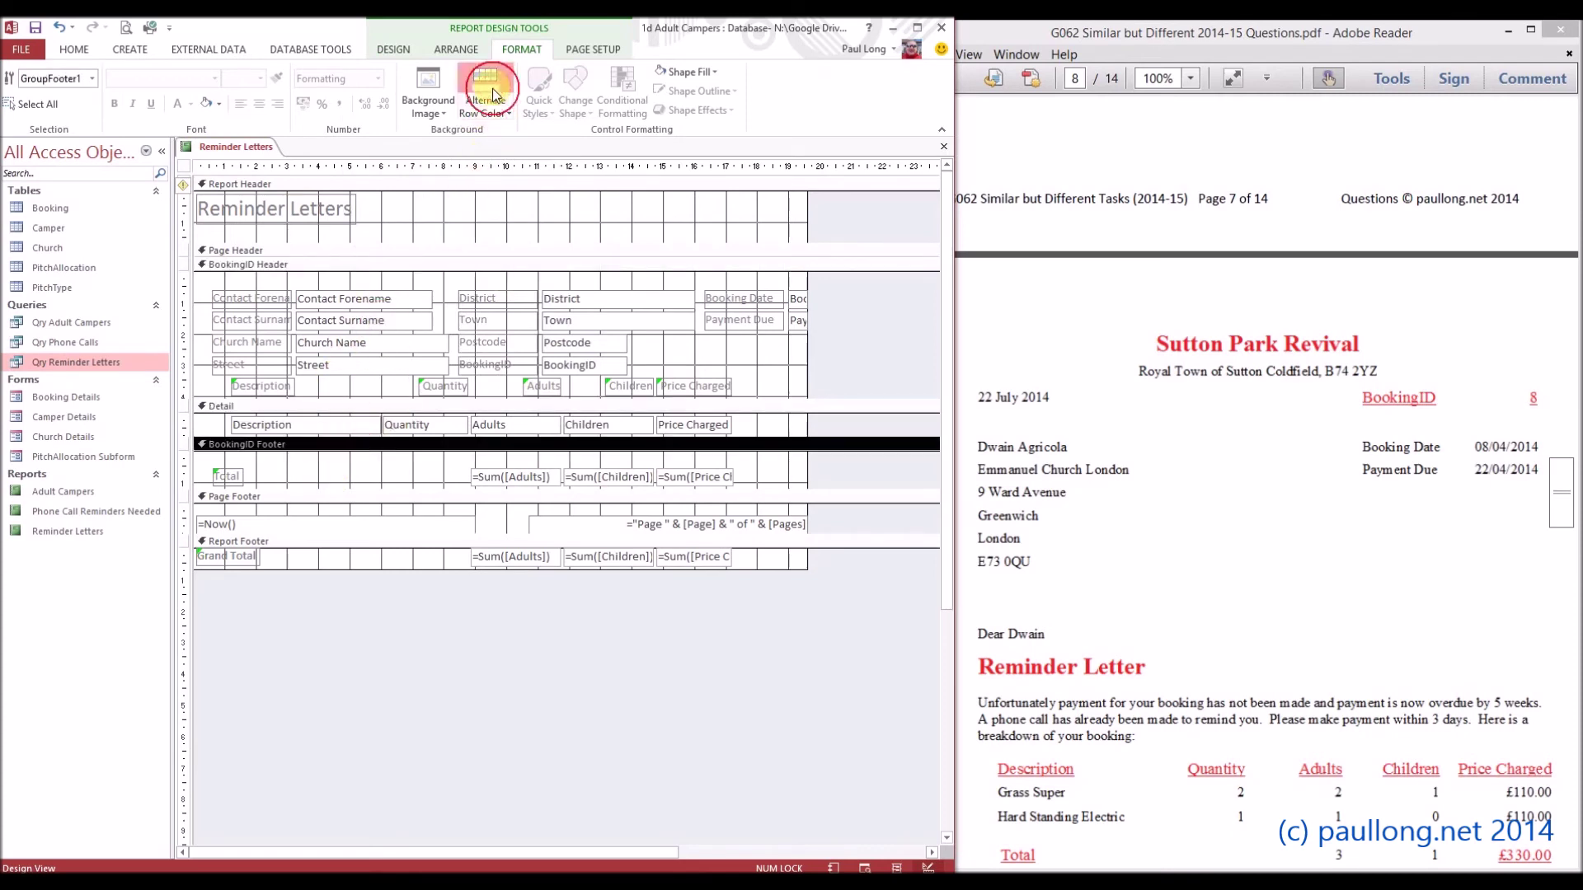
click(284, 496)
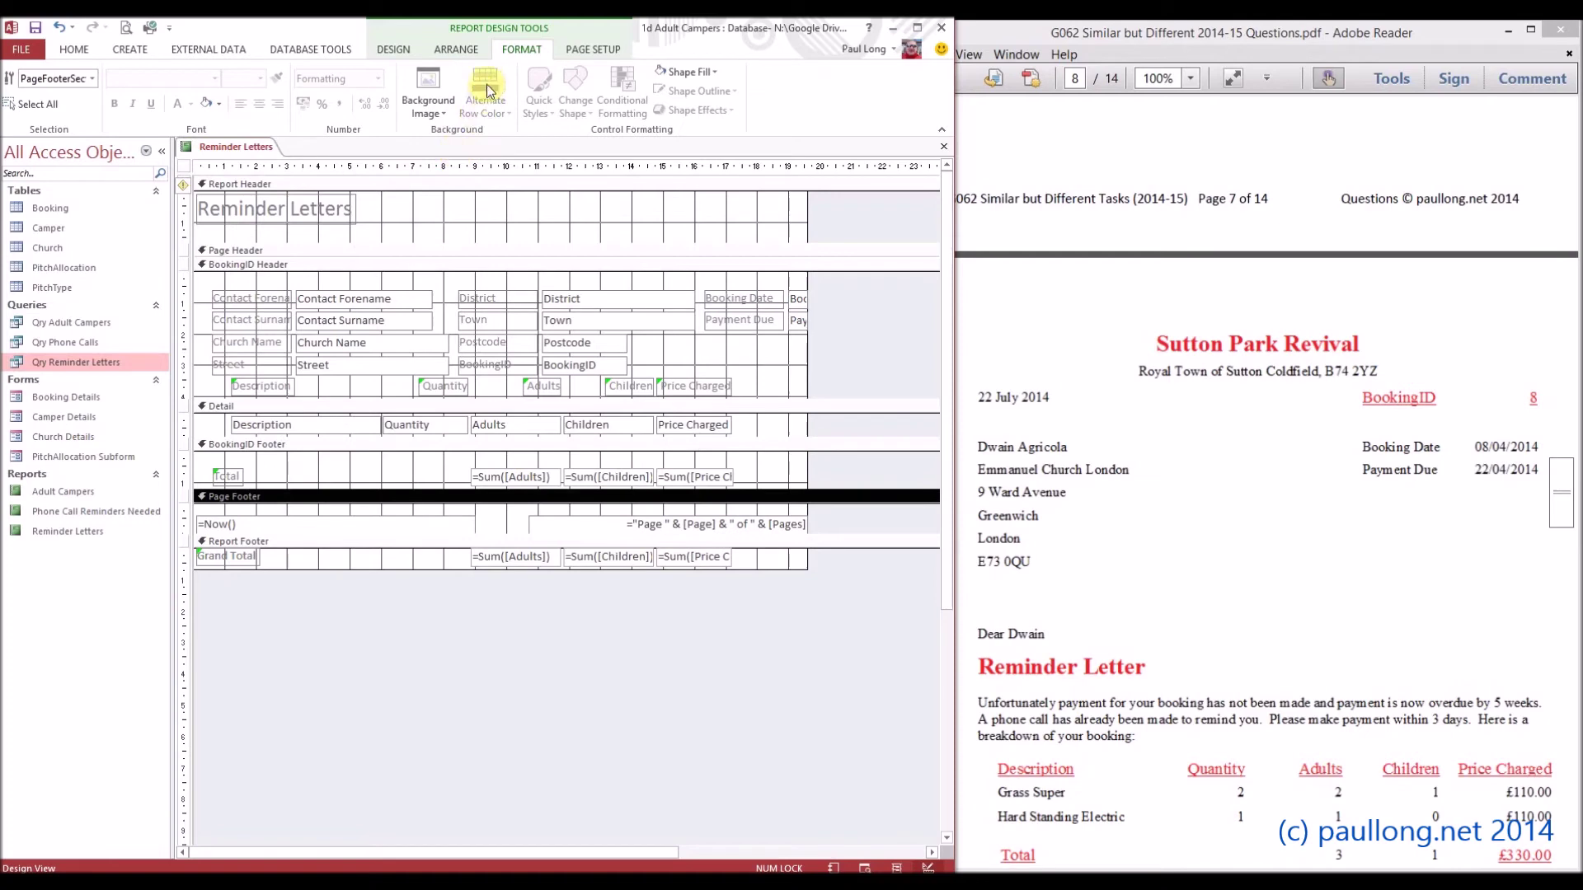
click(352, 210)
Step: Retitle the header 'Sutton Park Revival', centred across the full width, and deepen the header
drag(352, 210, 198, 208)
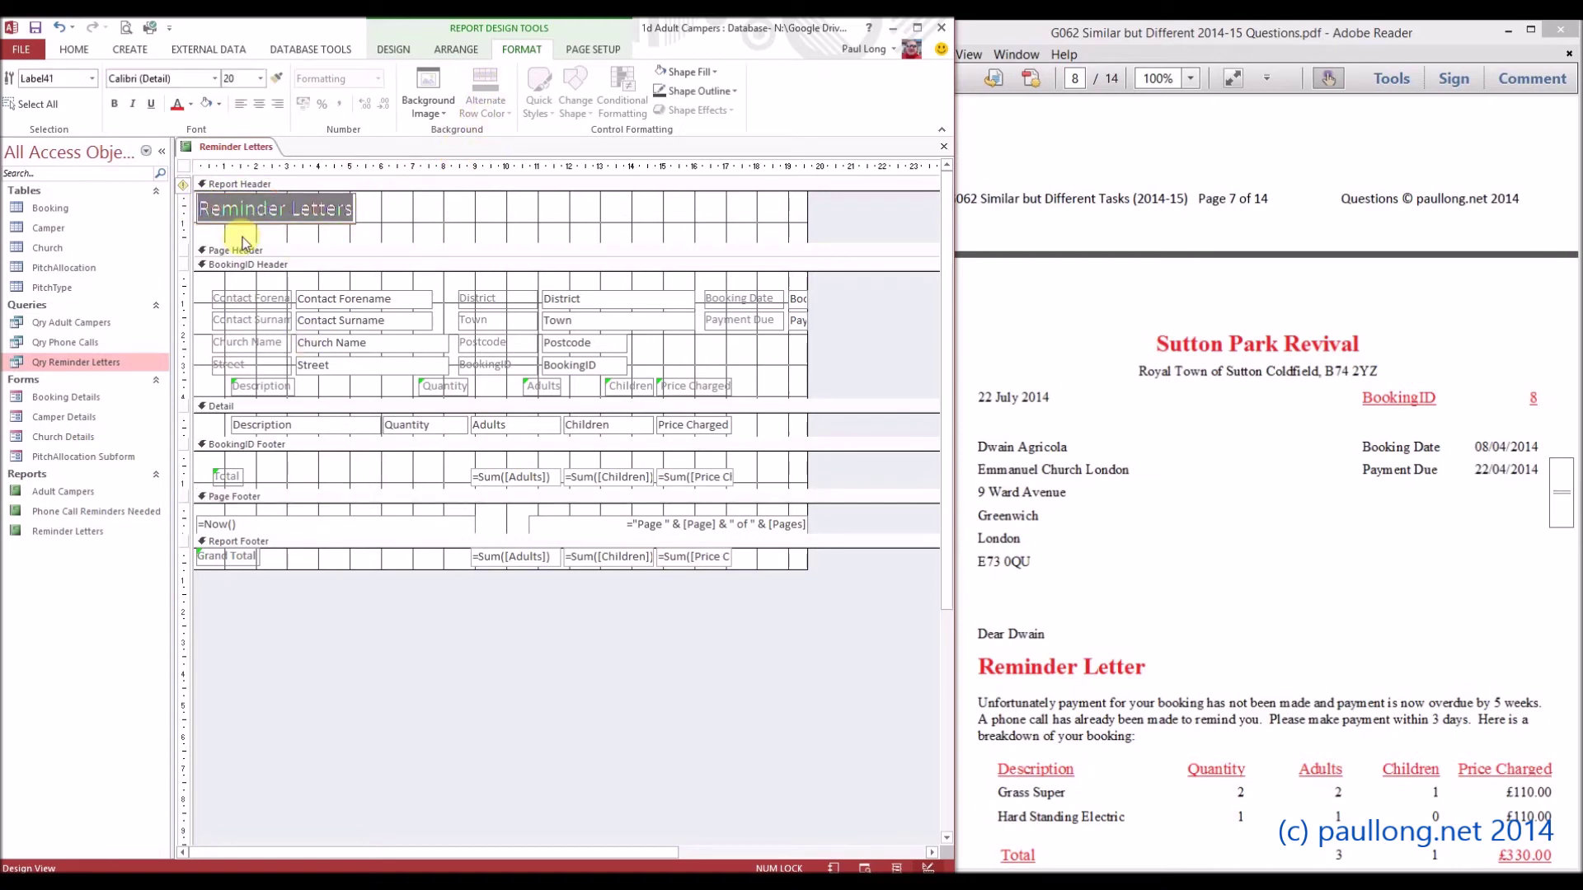
text(Sutton Park Revival)
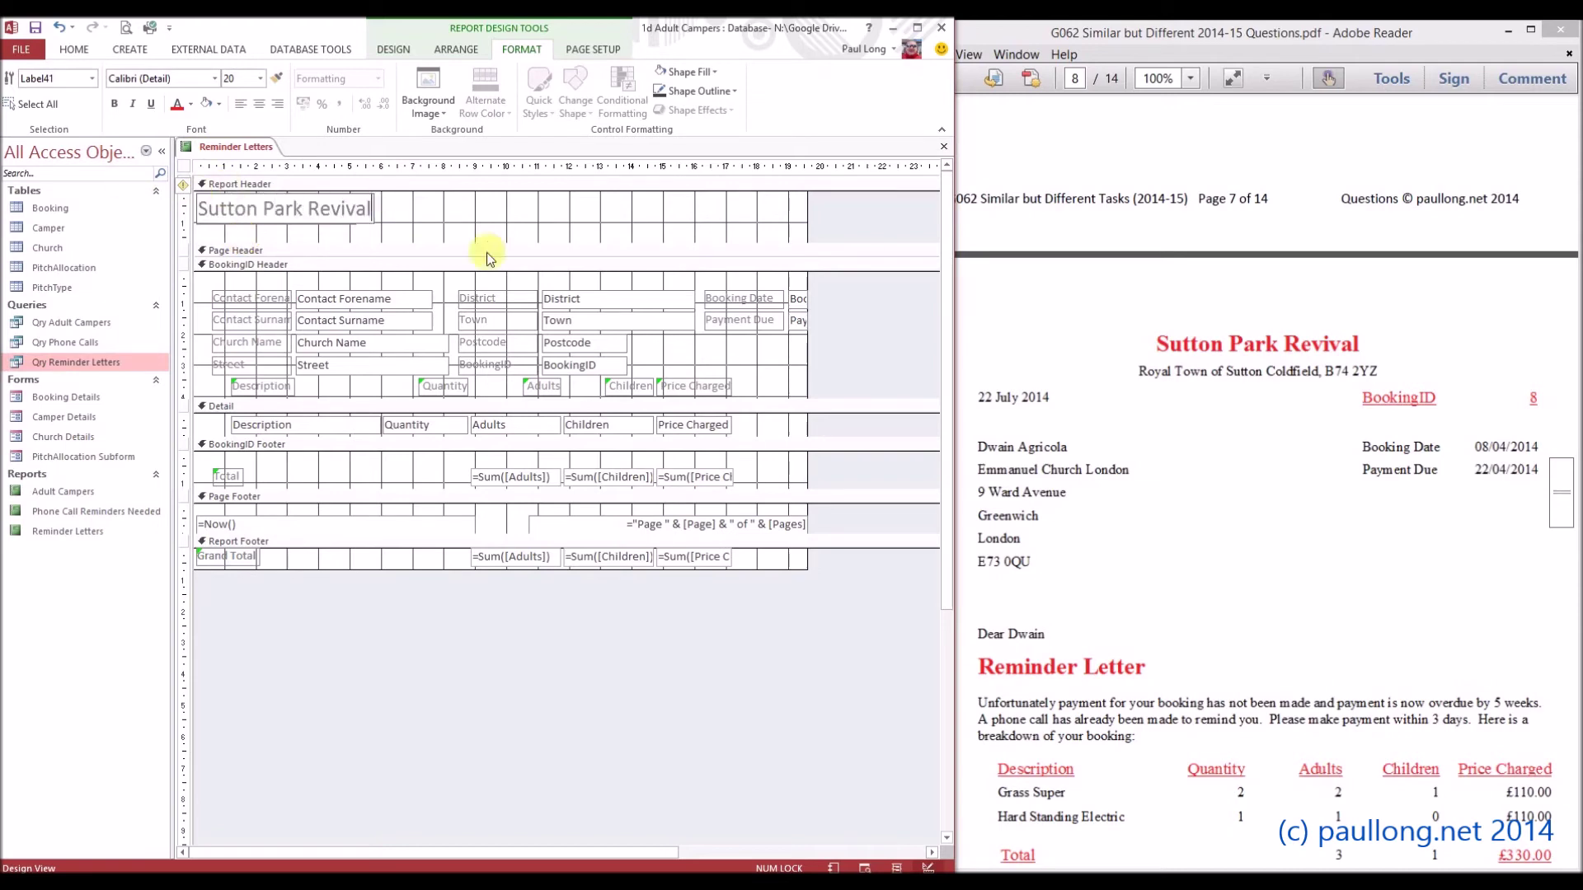
click(487, 252)
click(357, 217)
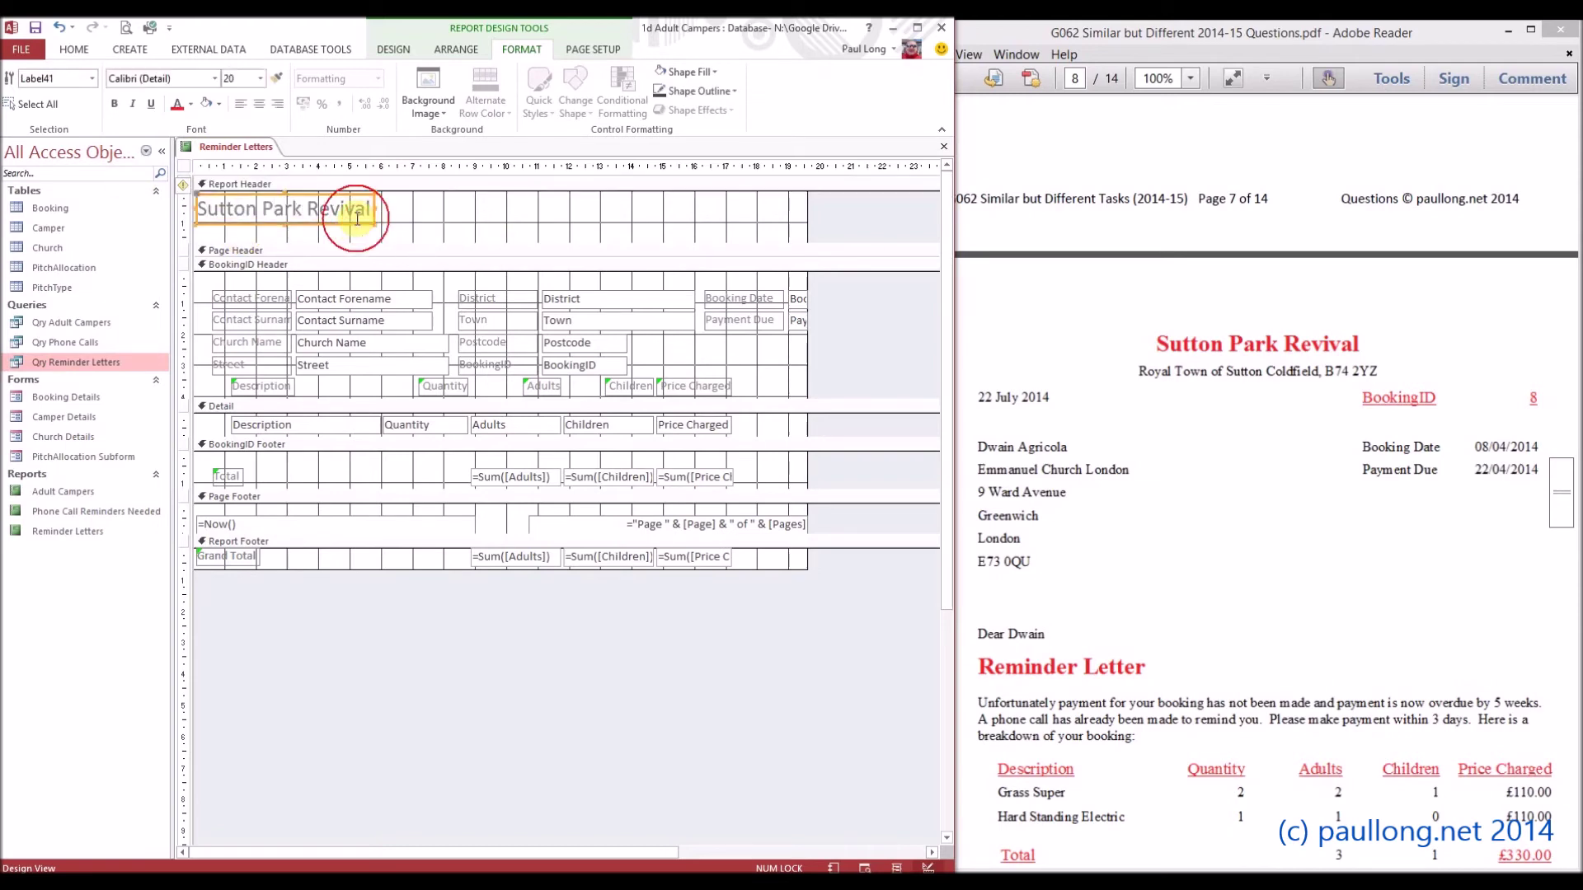
click(260, 105)
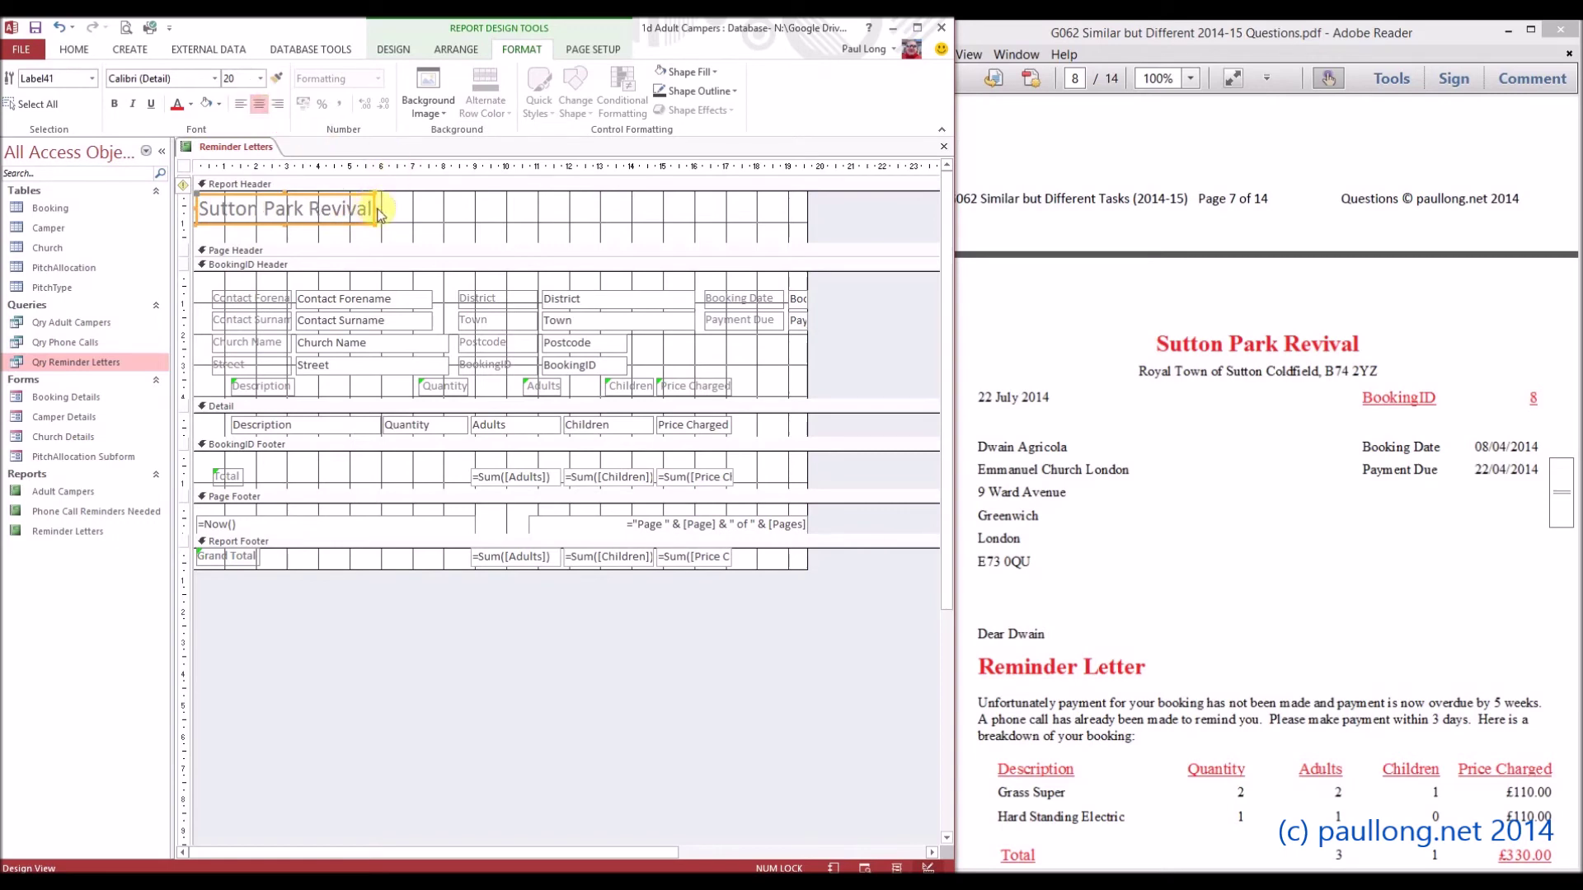
drag(375, 209, 805, 212)
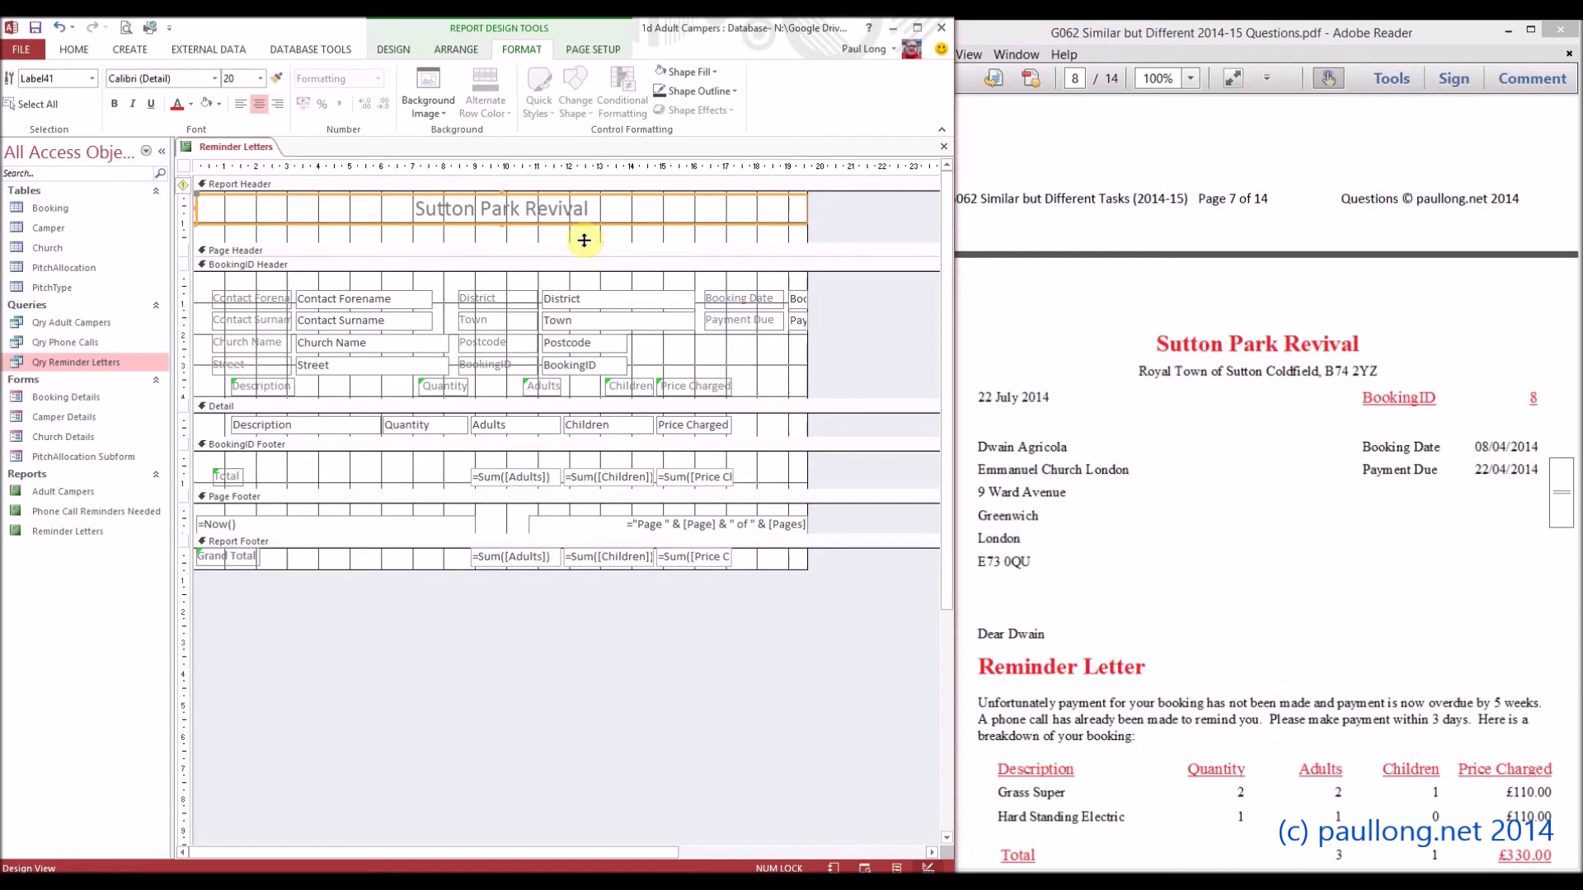
drag(585, 243, 584, 262)
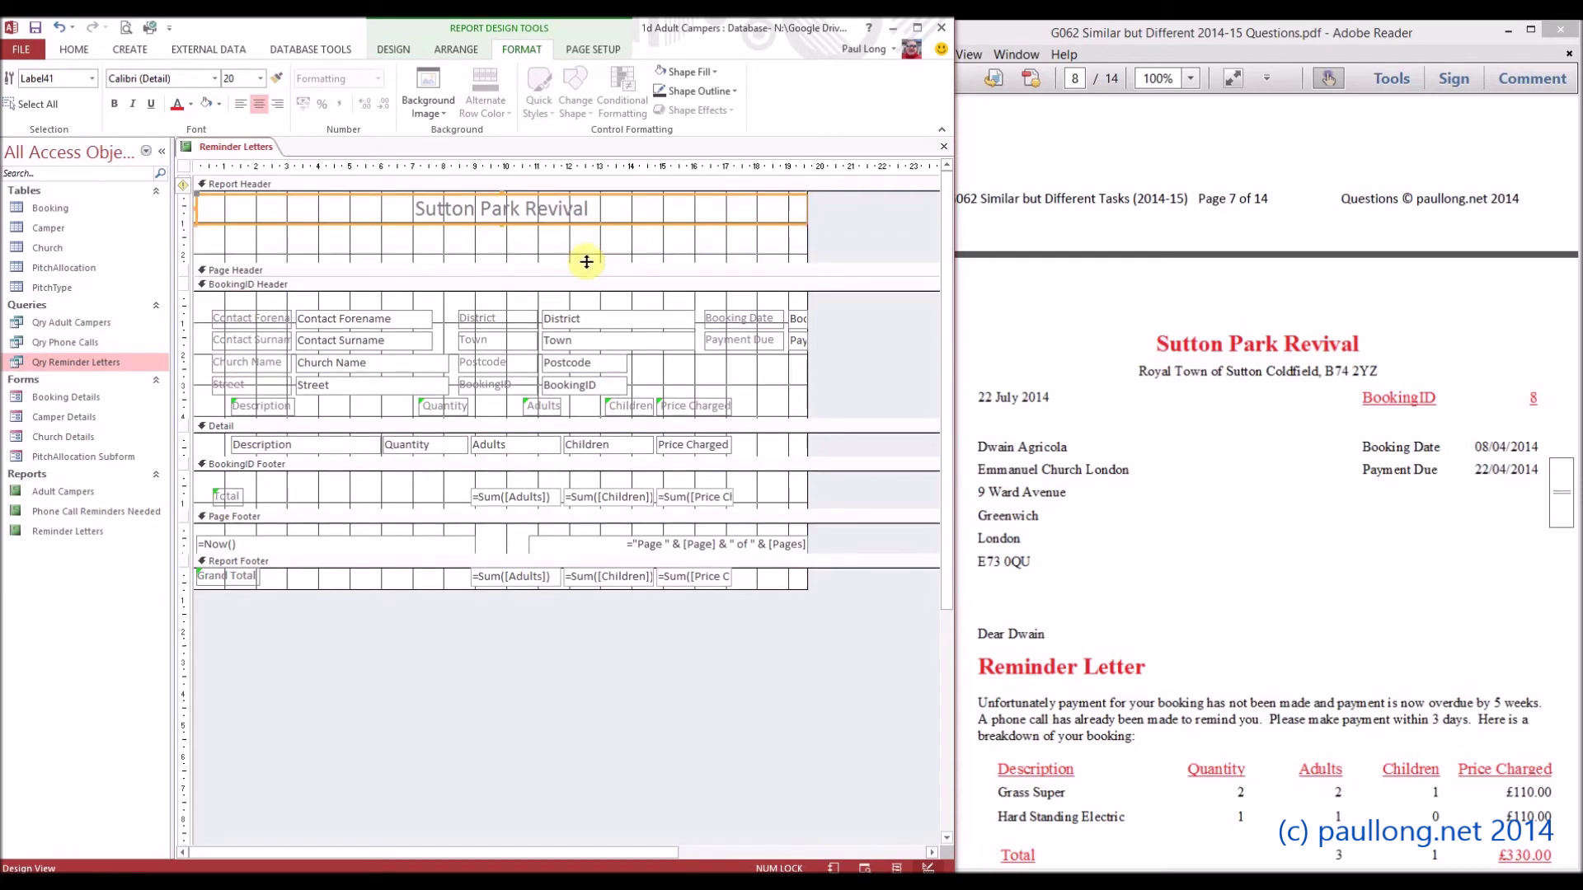
Step: Add a label 'Royal Town of Sutton Coldfield, B74 2YZ' beneath the title
click(416, 49)
click(350, 89)
mouse_move(195, 232)
mouse_down()
mouse_move(398, 207)
mouse_move(809, 255)
mouse_up()
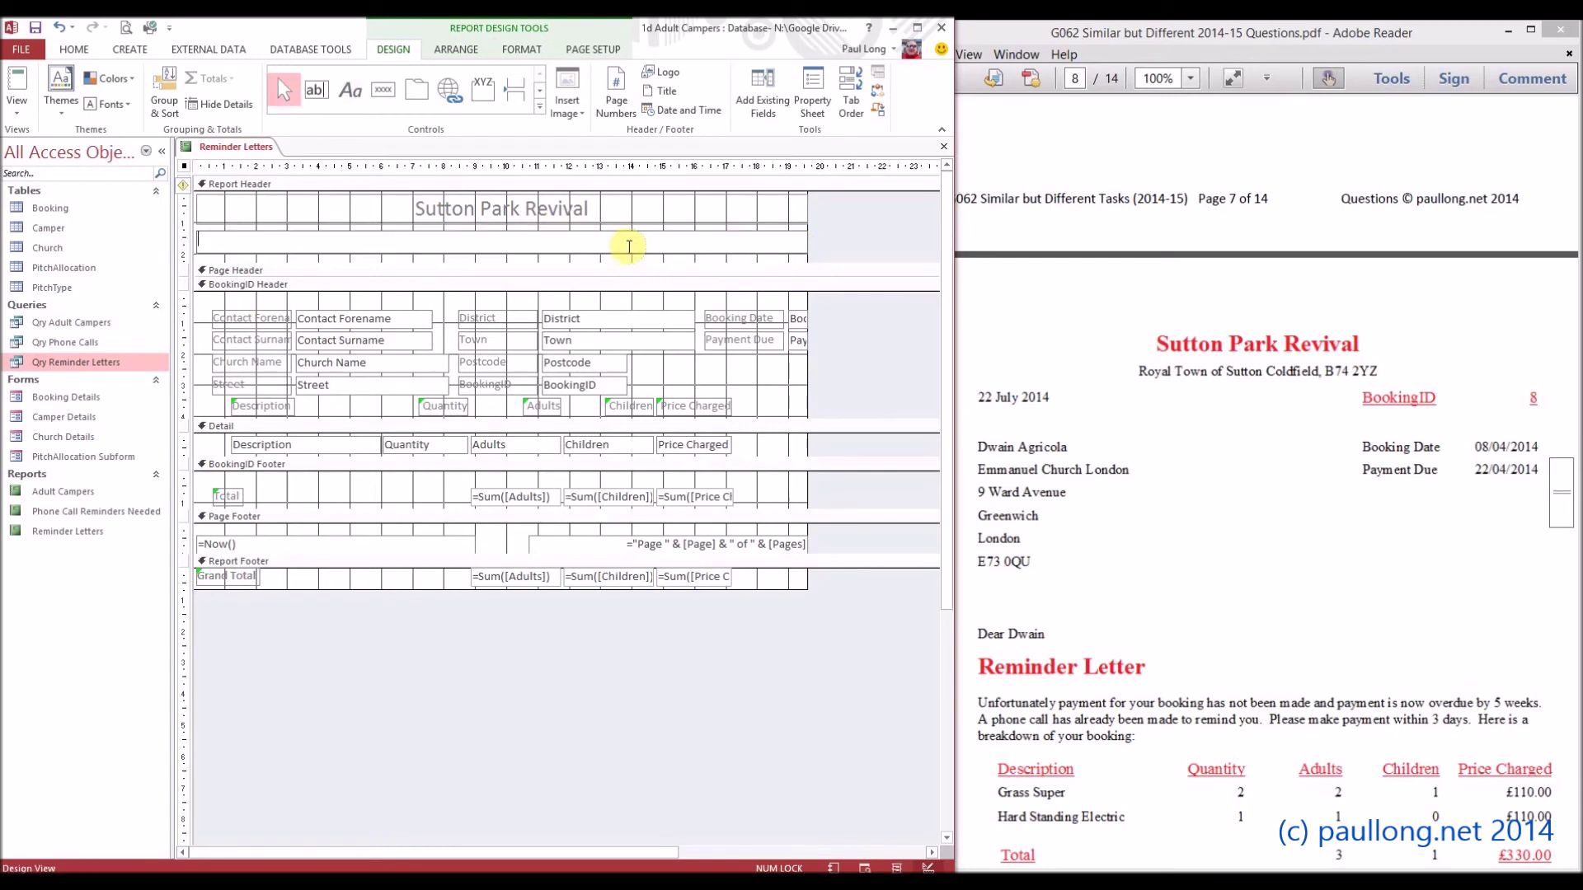
text(Royal Town of Sutton Coldfield, B74)
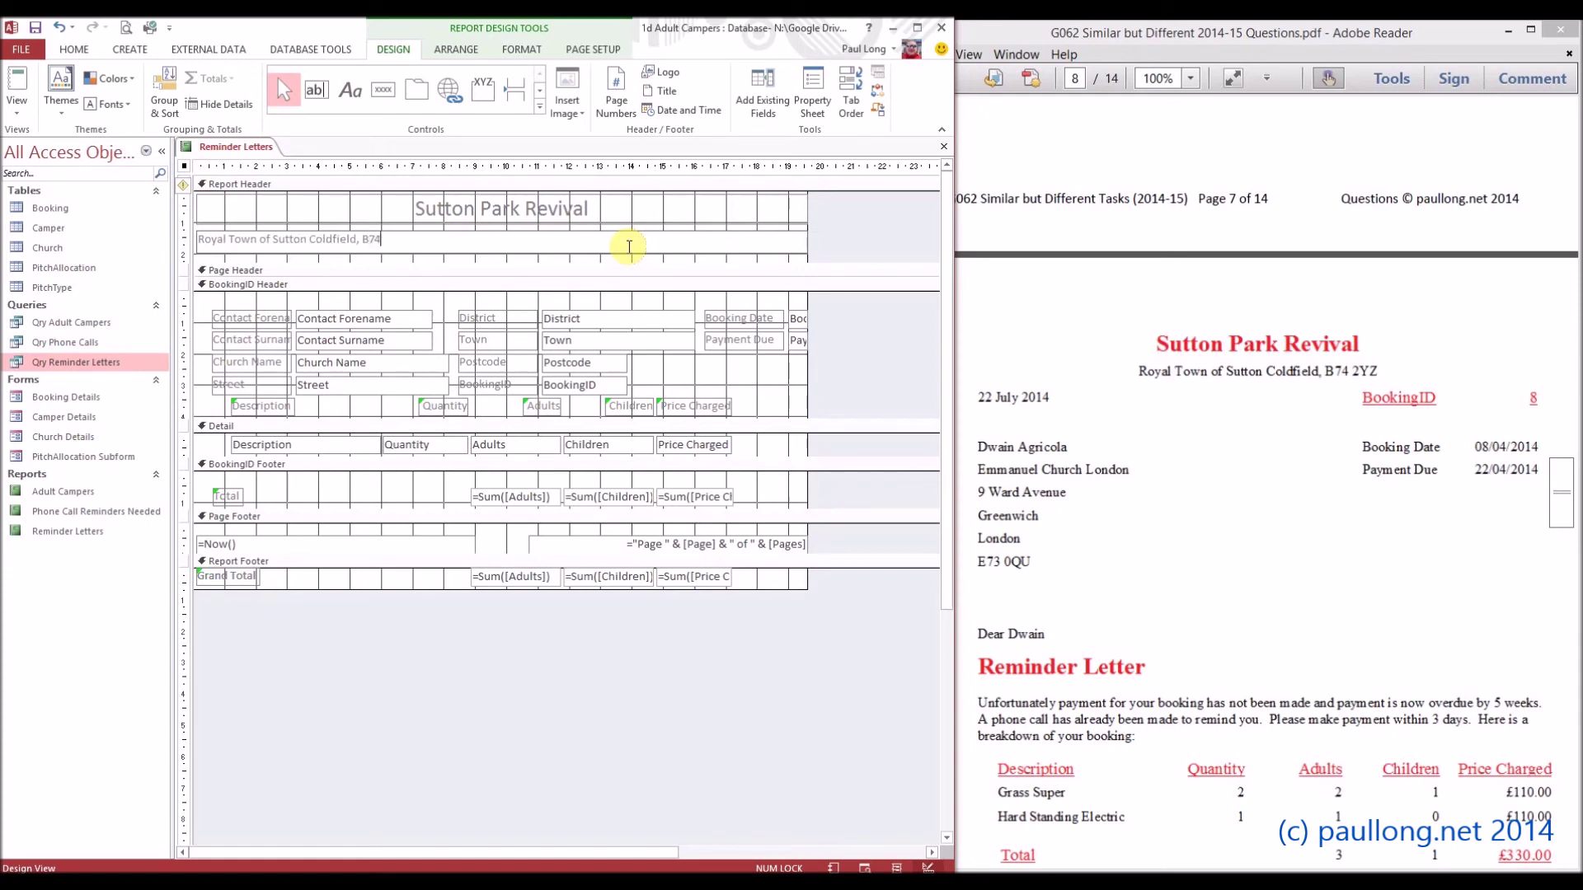
text( 2YZ)
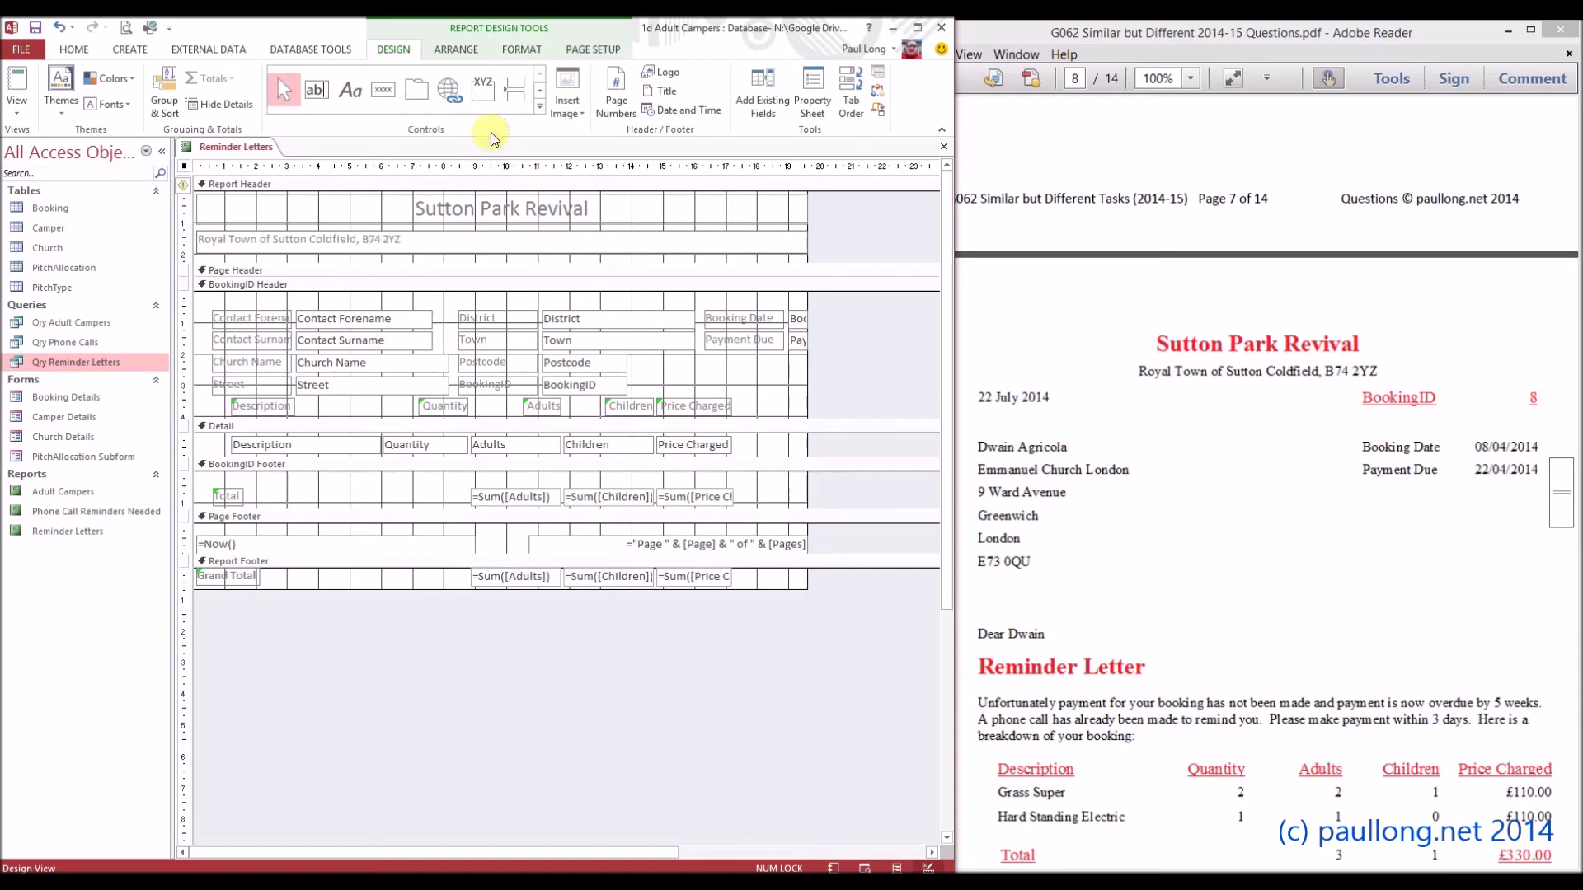
click(522, 49)
Step: Centre the address line and set every control to Times New Roman, size 12
click(345, 249)
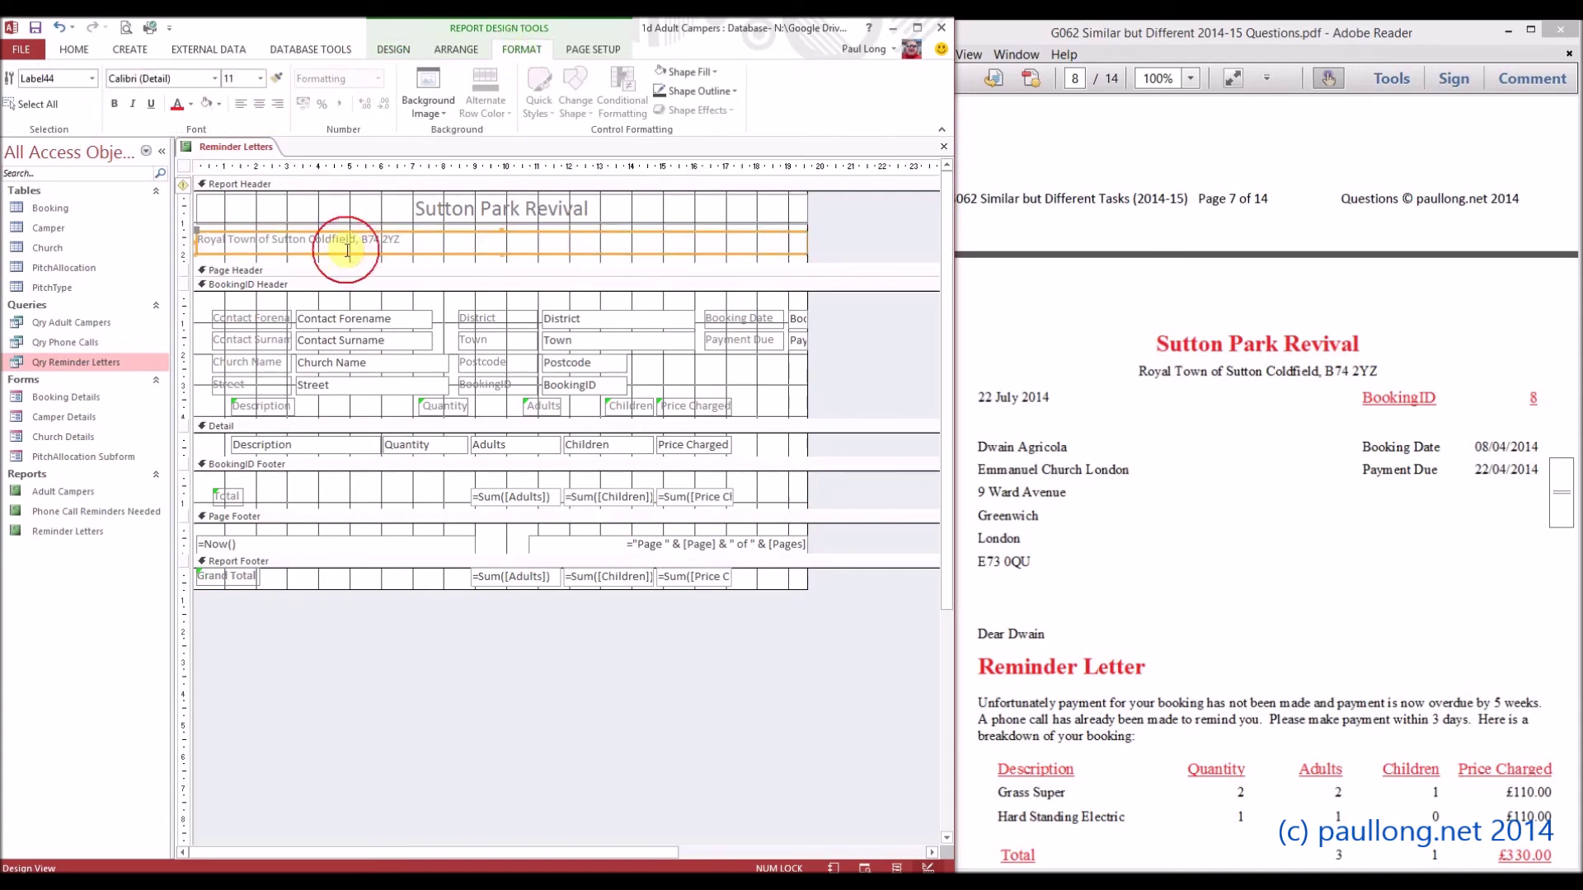
click(259, 103)
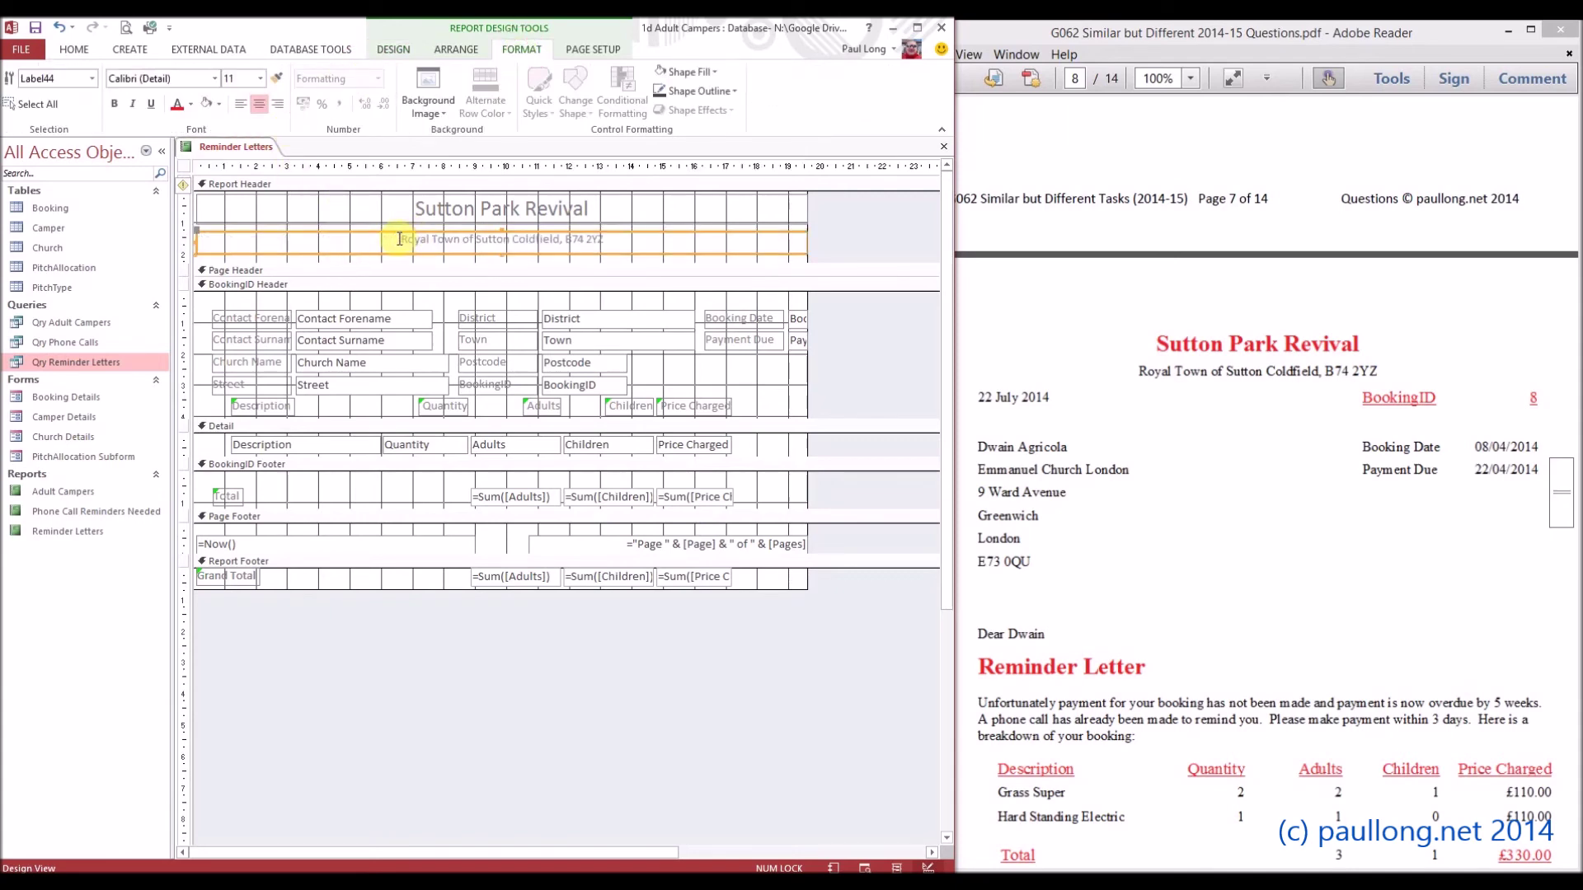
key(ctrl+a)
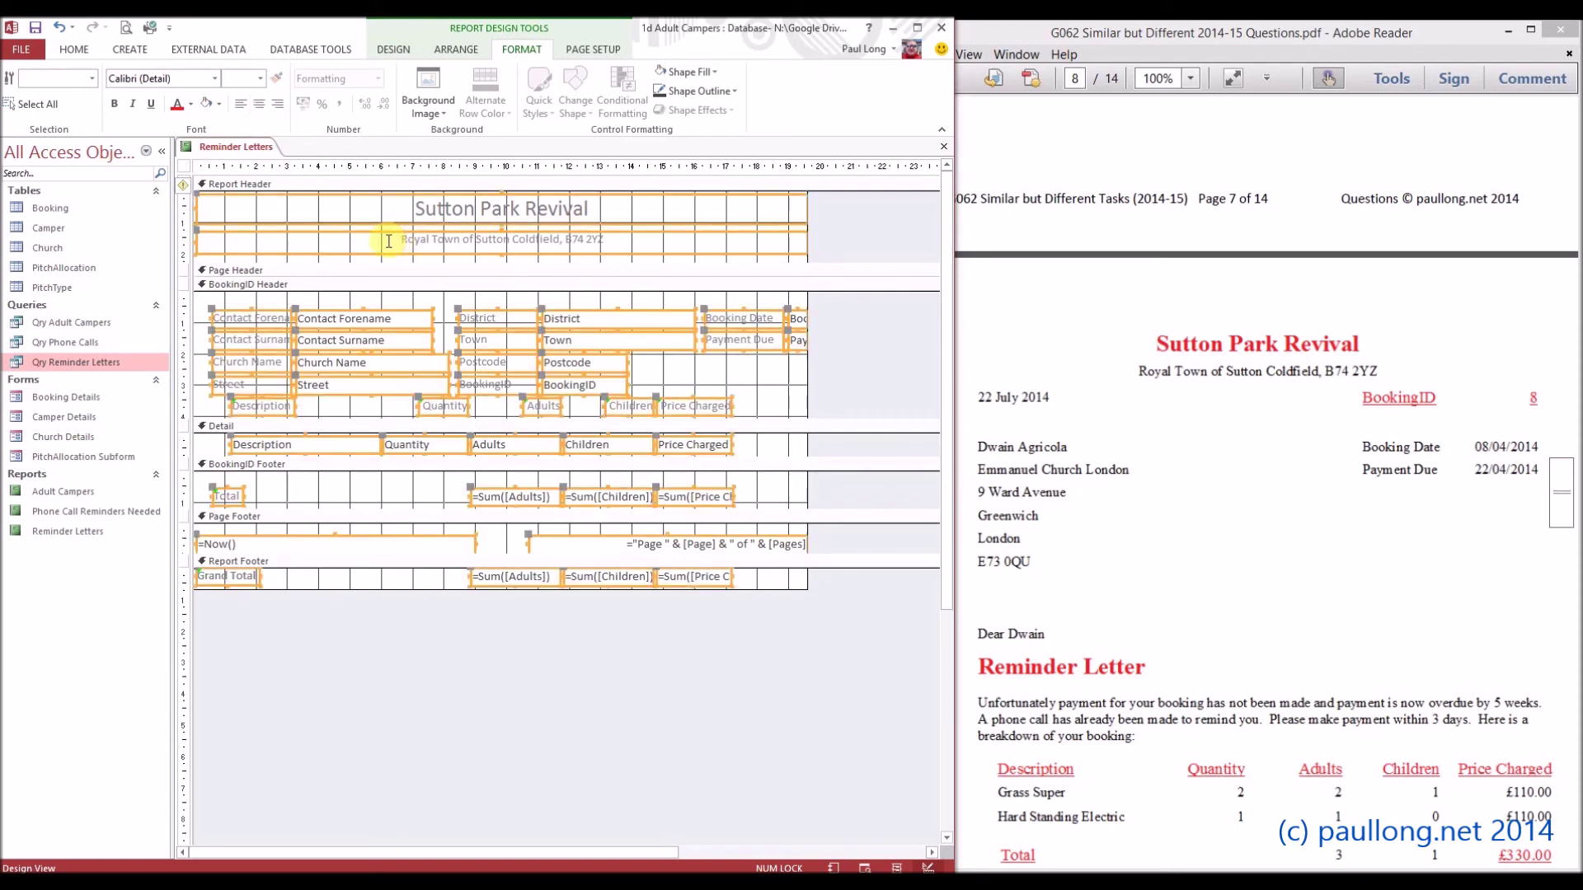
click(217, 80)
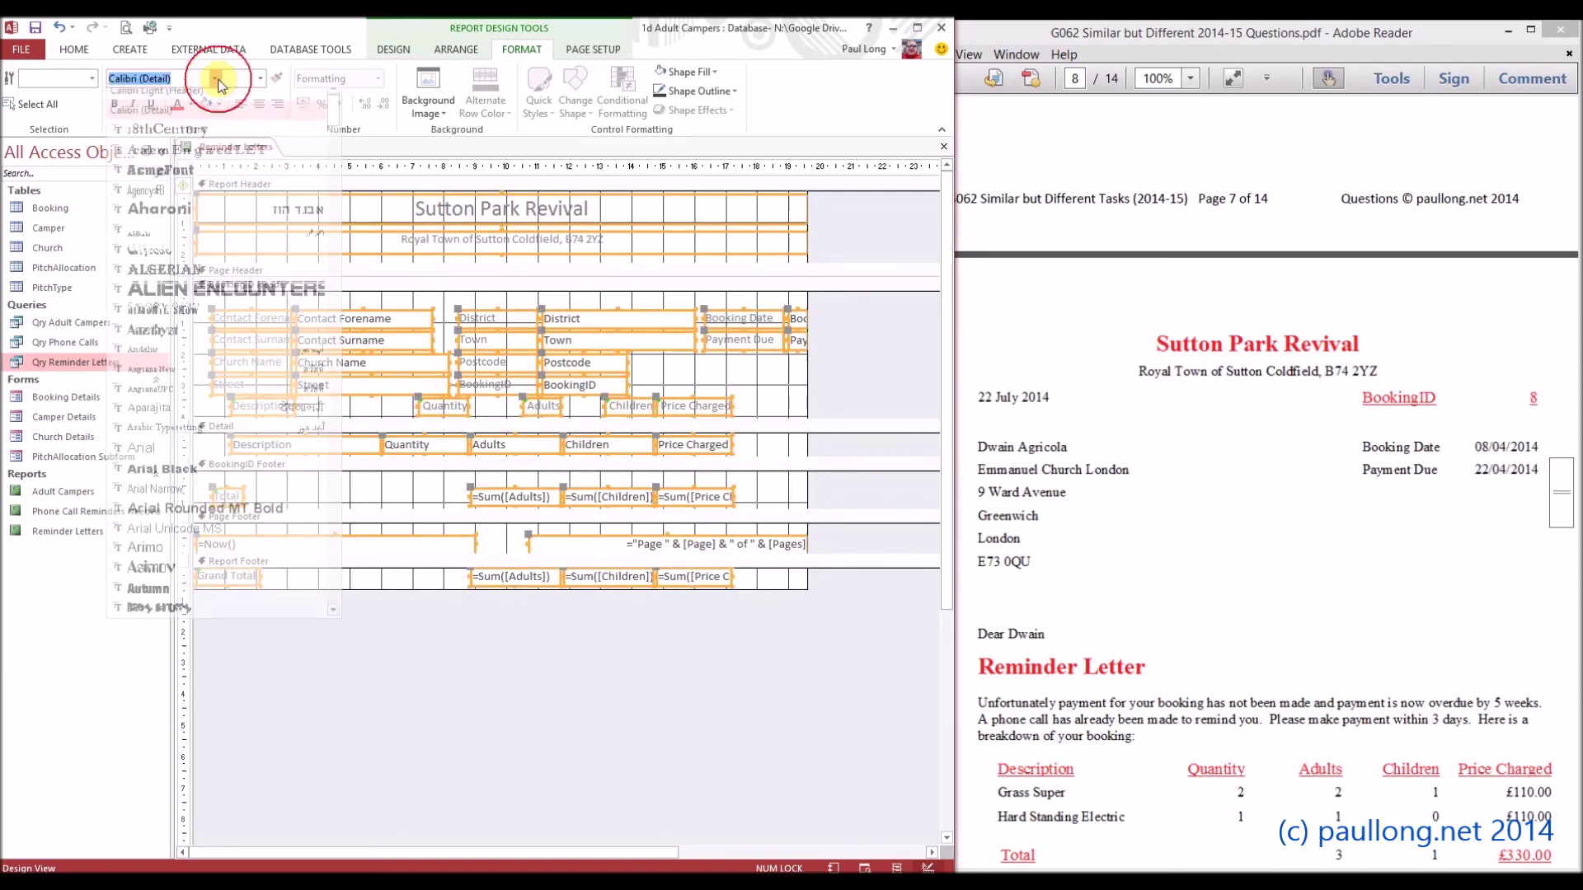
text(Times New Roman)
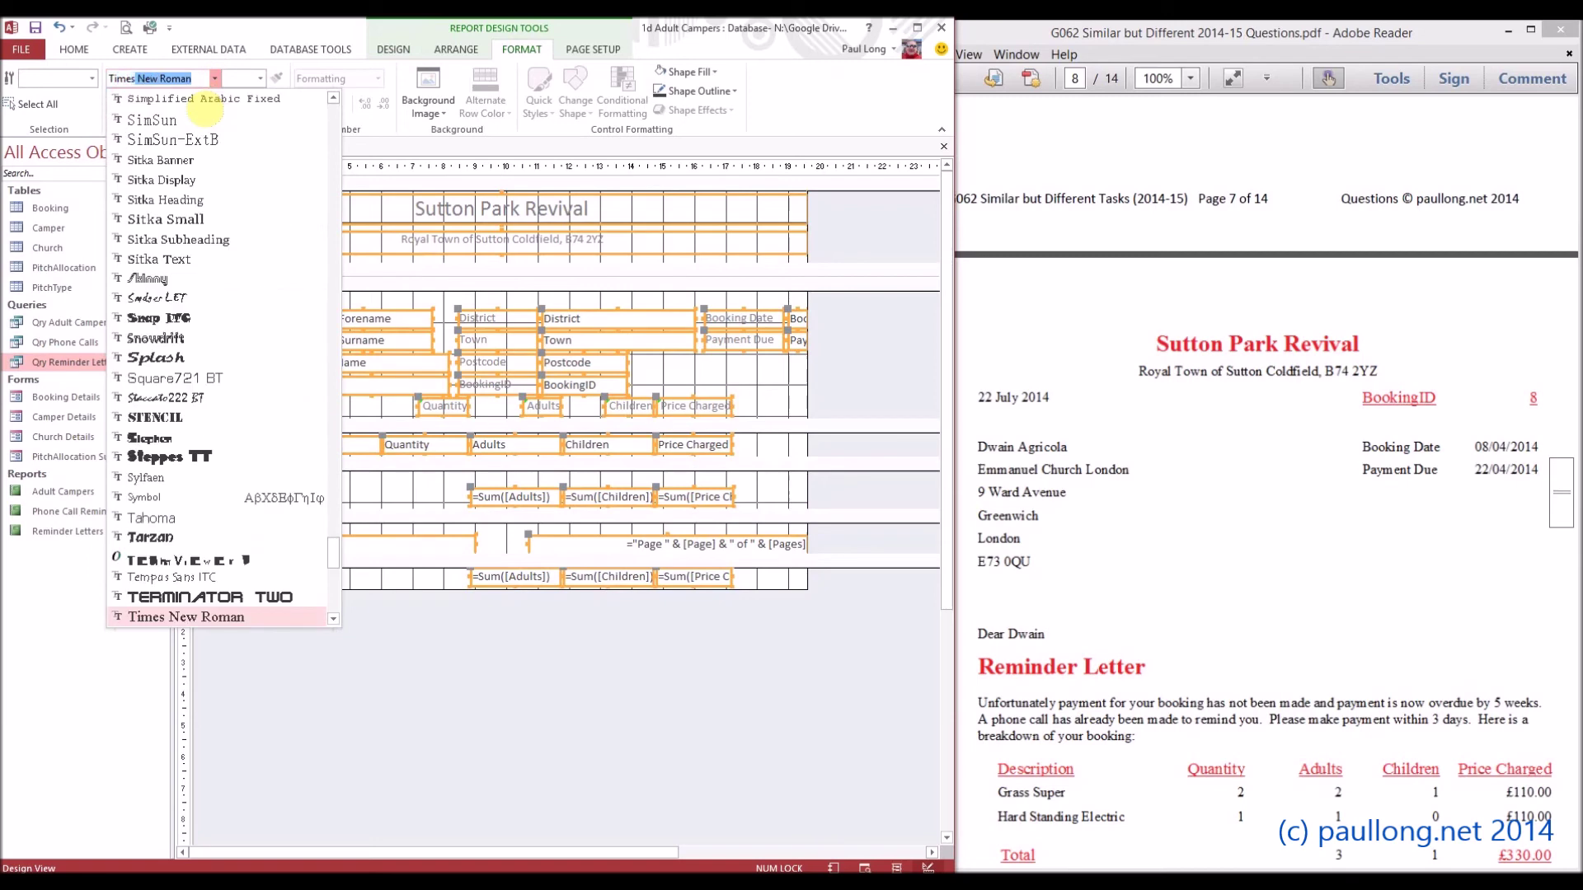
key(Return)
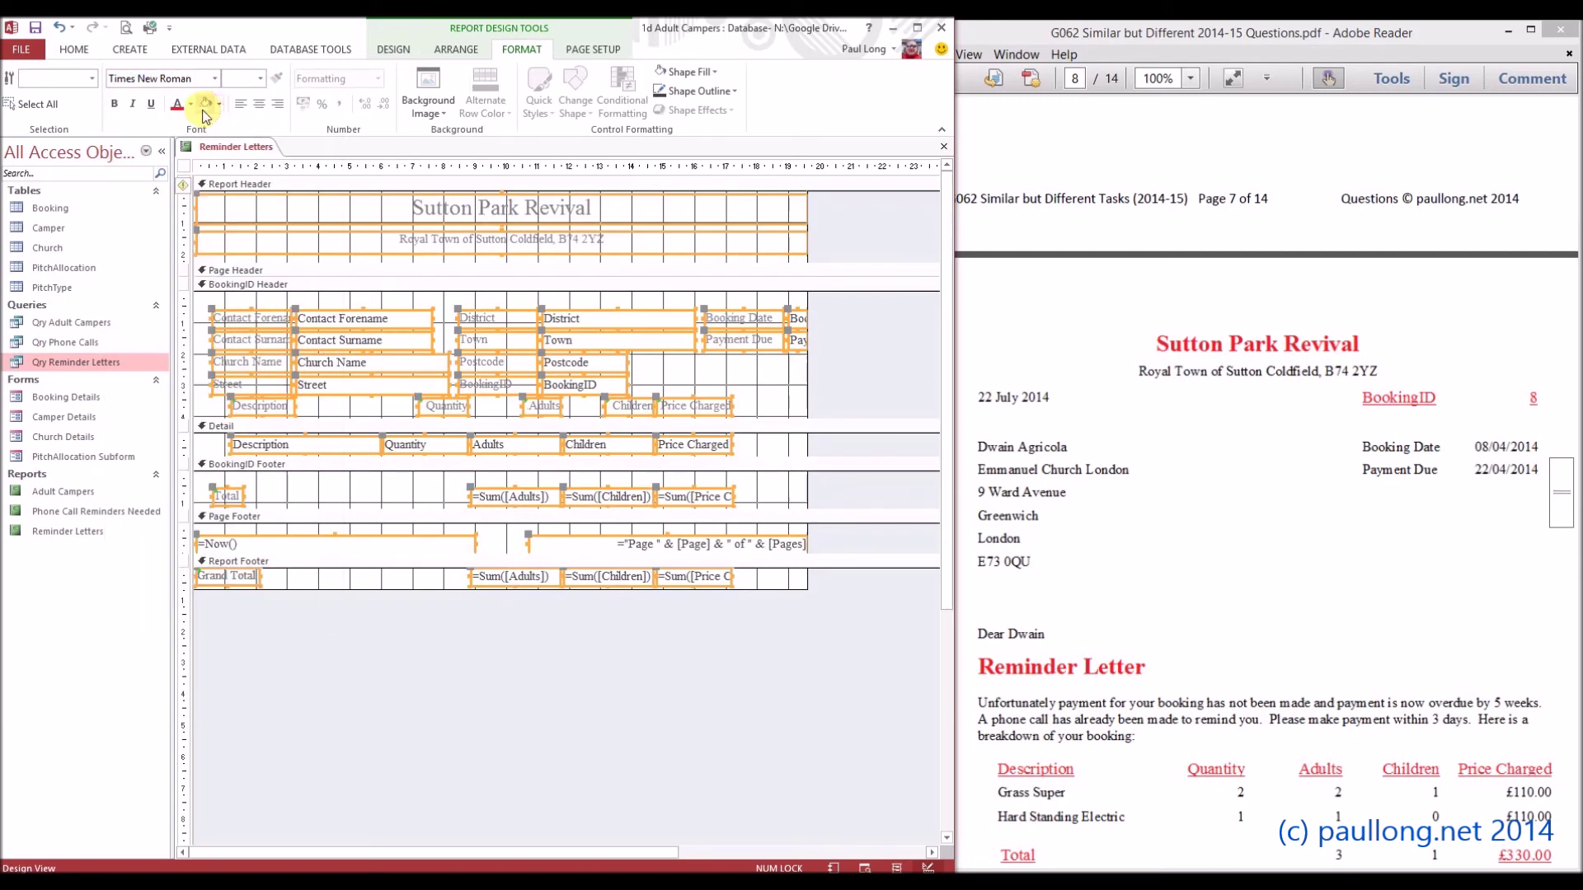
click(260, 78)
click(233, 146)
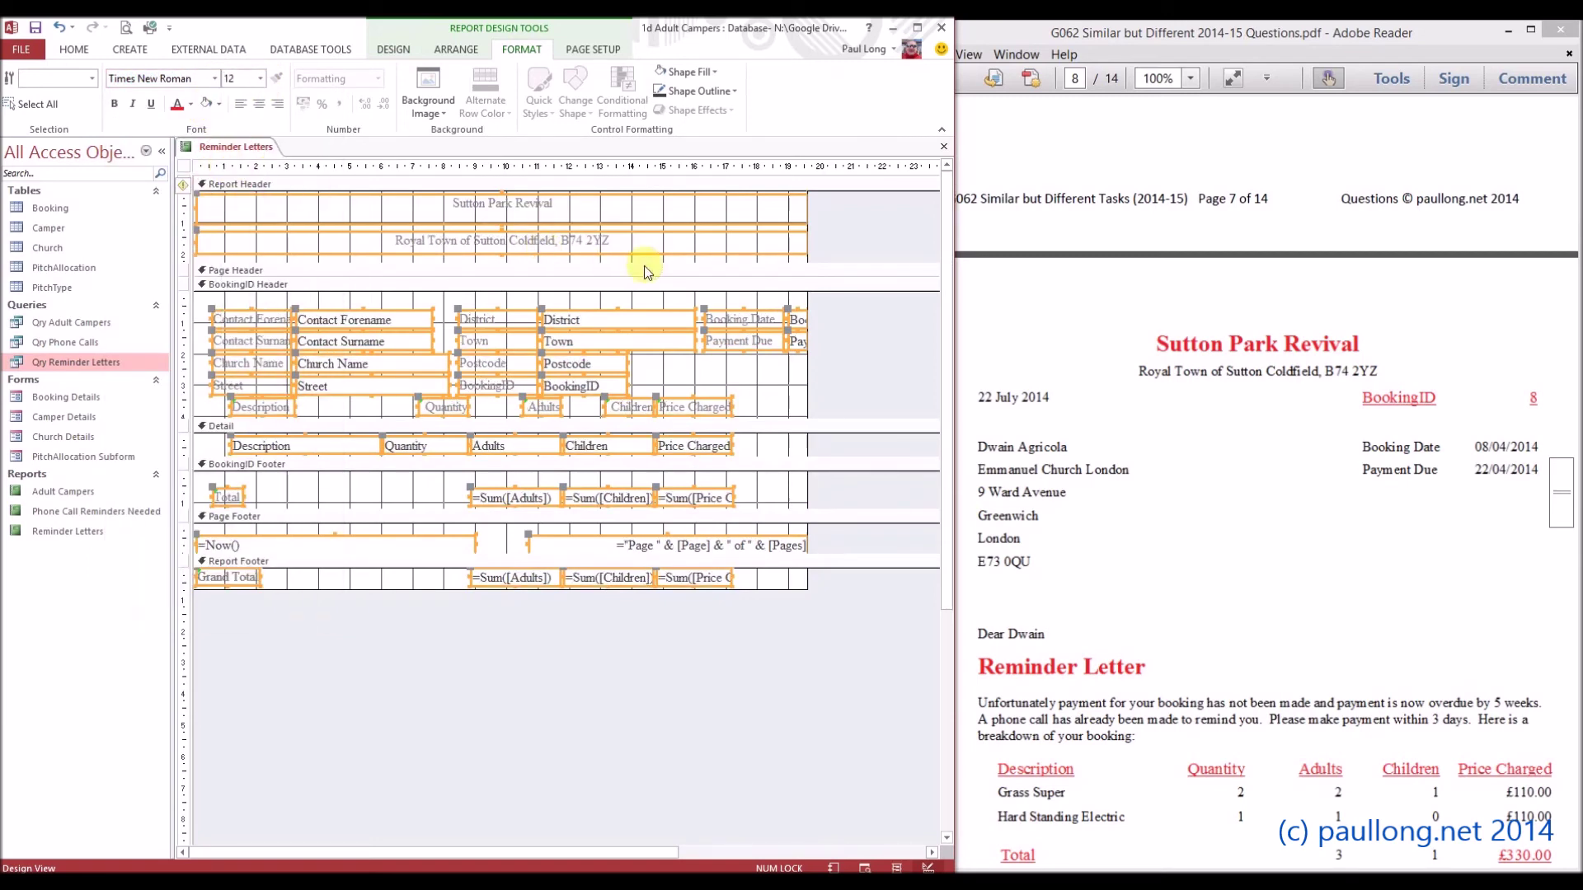
click(835, 259)
click(554, 208)
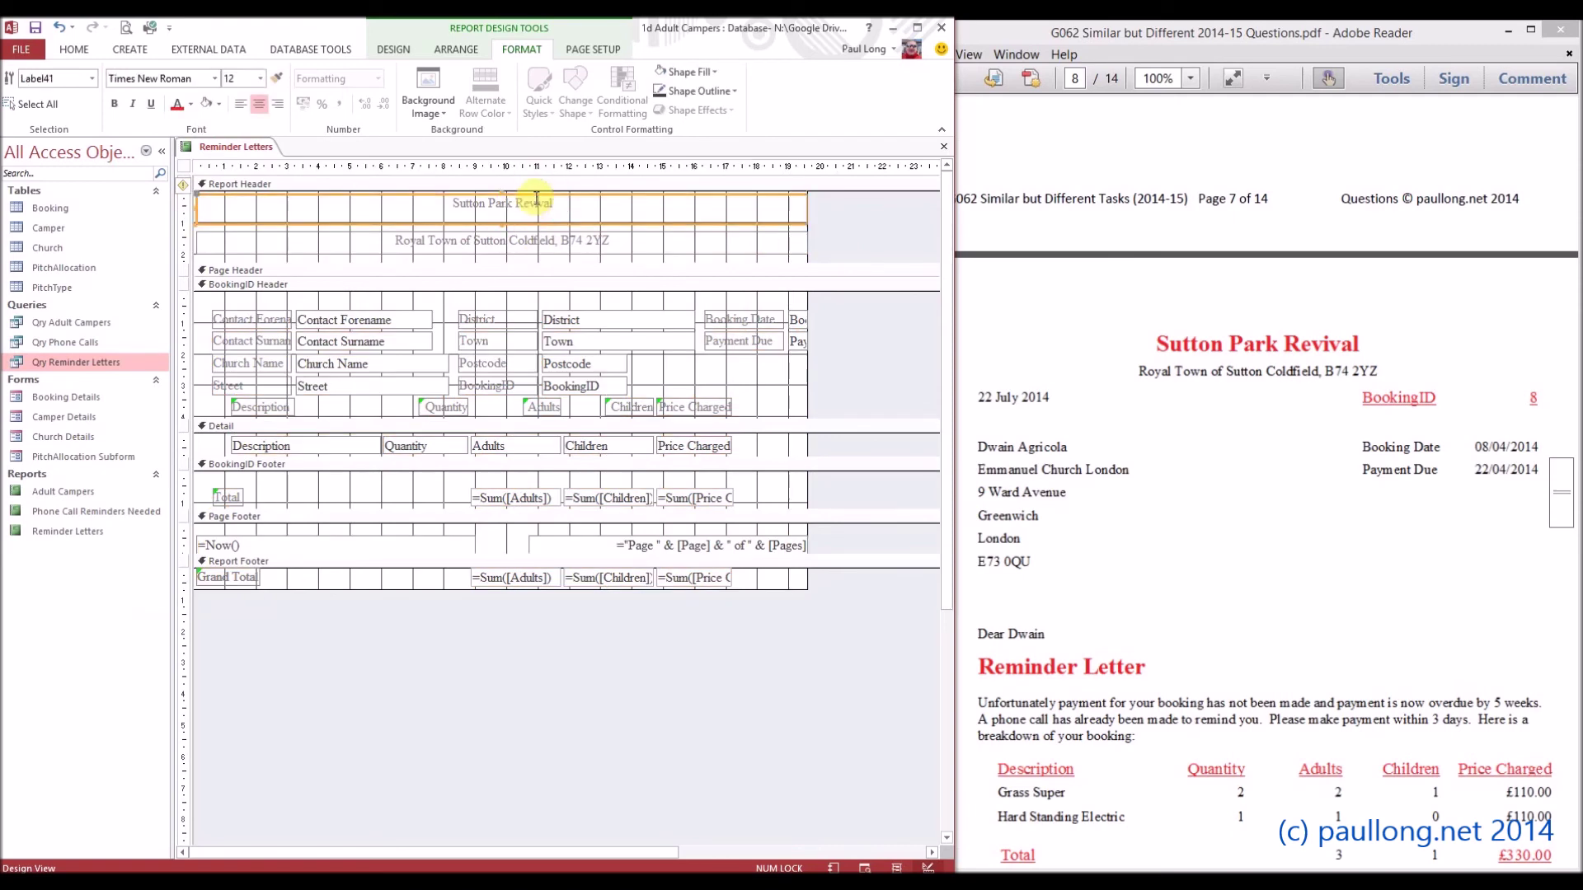
Step: Make all the report's text black
key(ctrl+a)
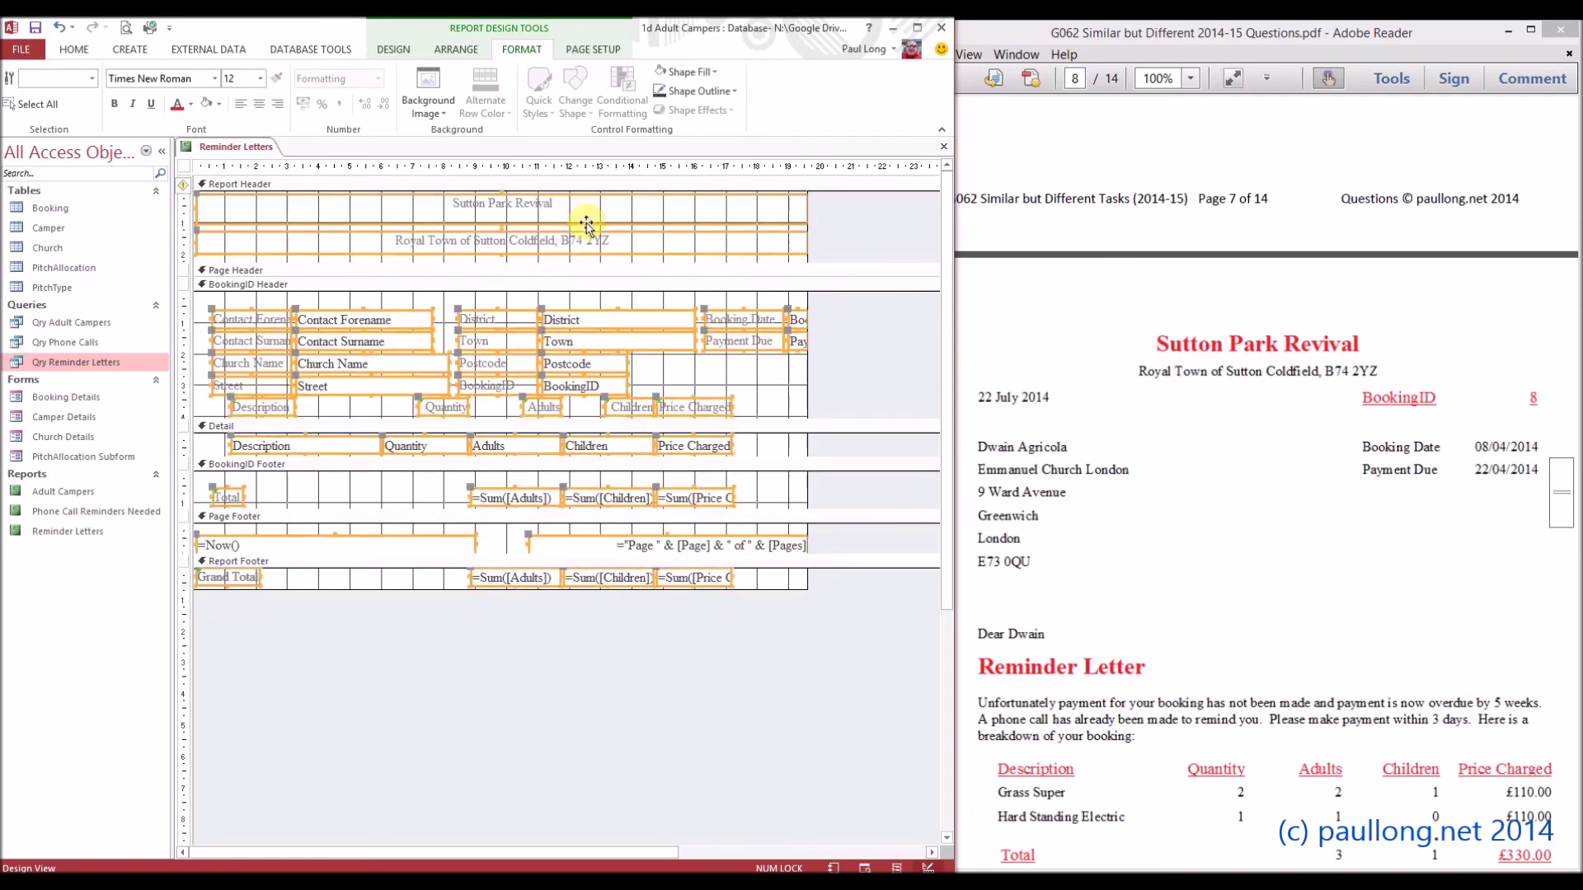
click(190, 105)
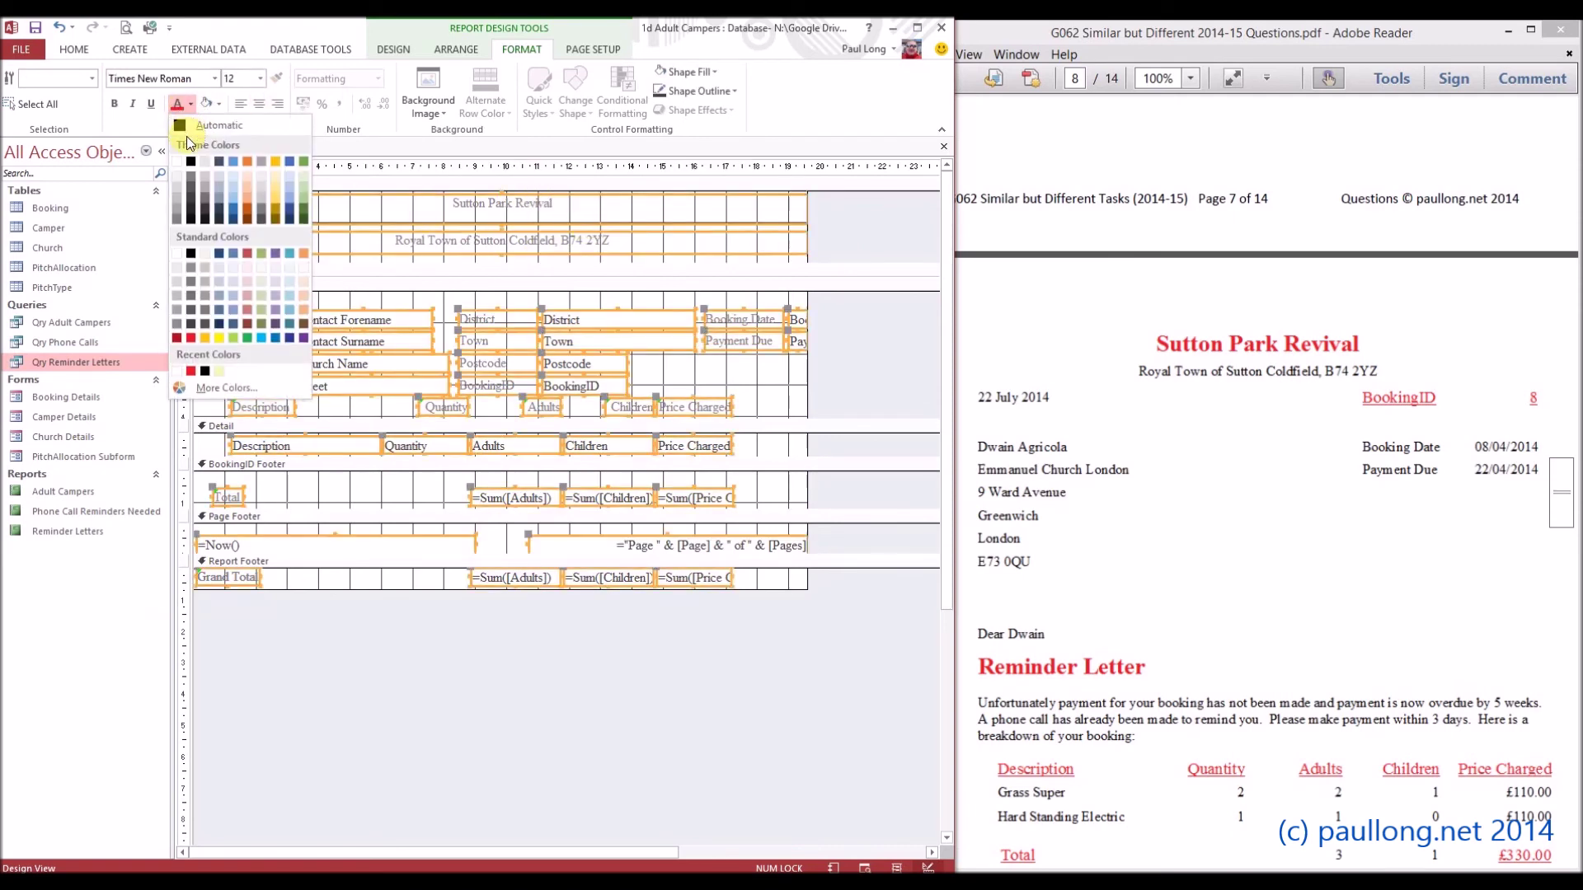
click(190, 161)
Step: Make the Sutton Park Revival heading red, bold and size 24
click(735, 218)
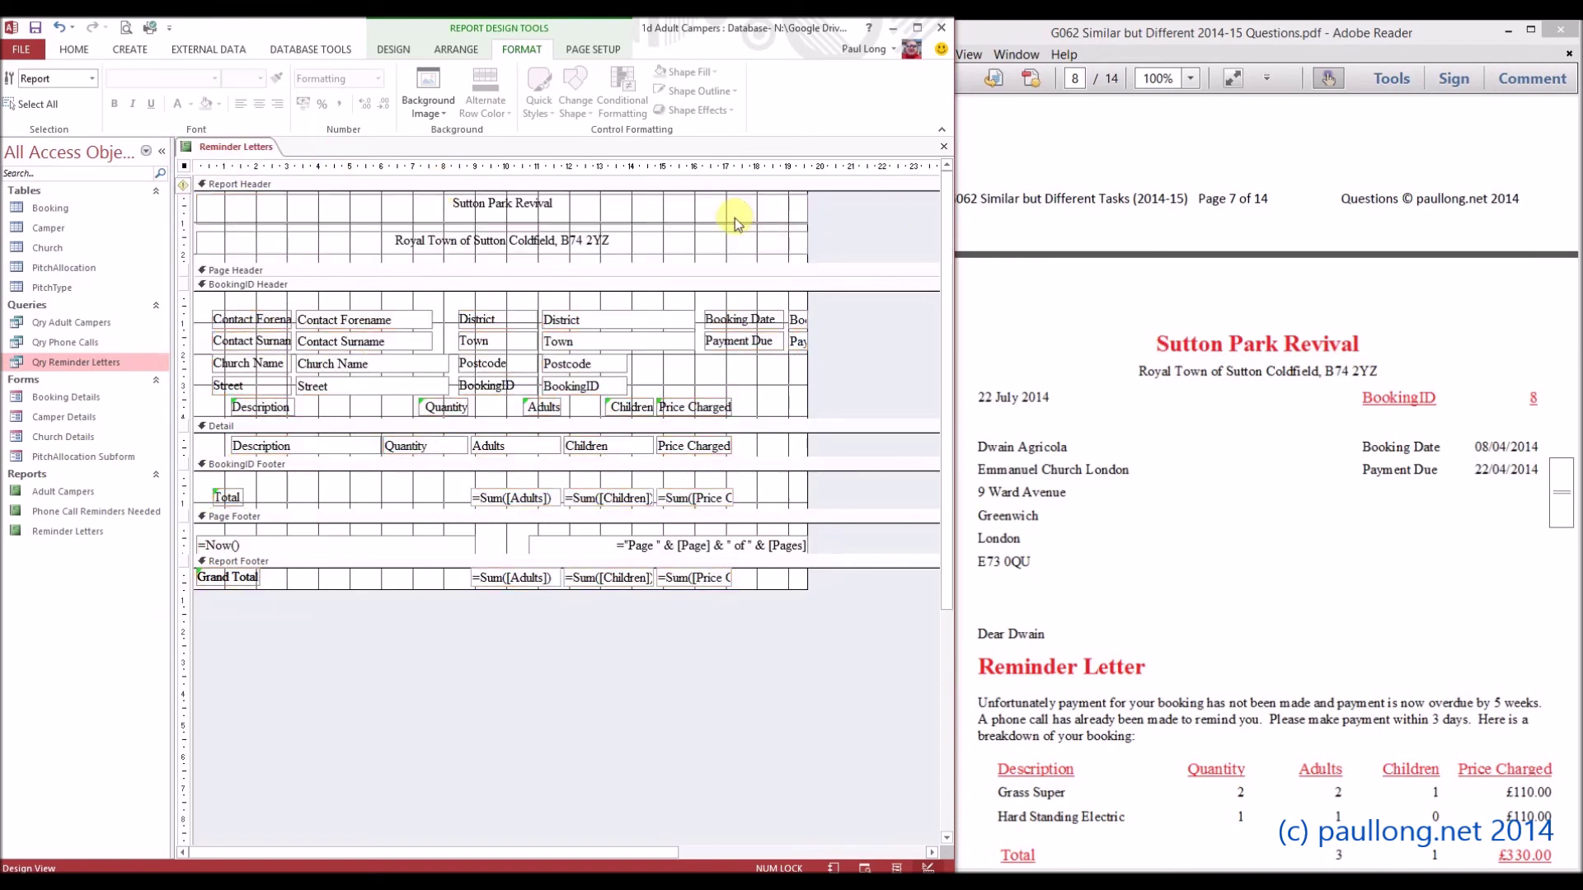
click(189, 103)
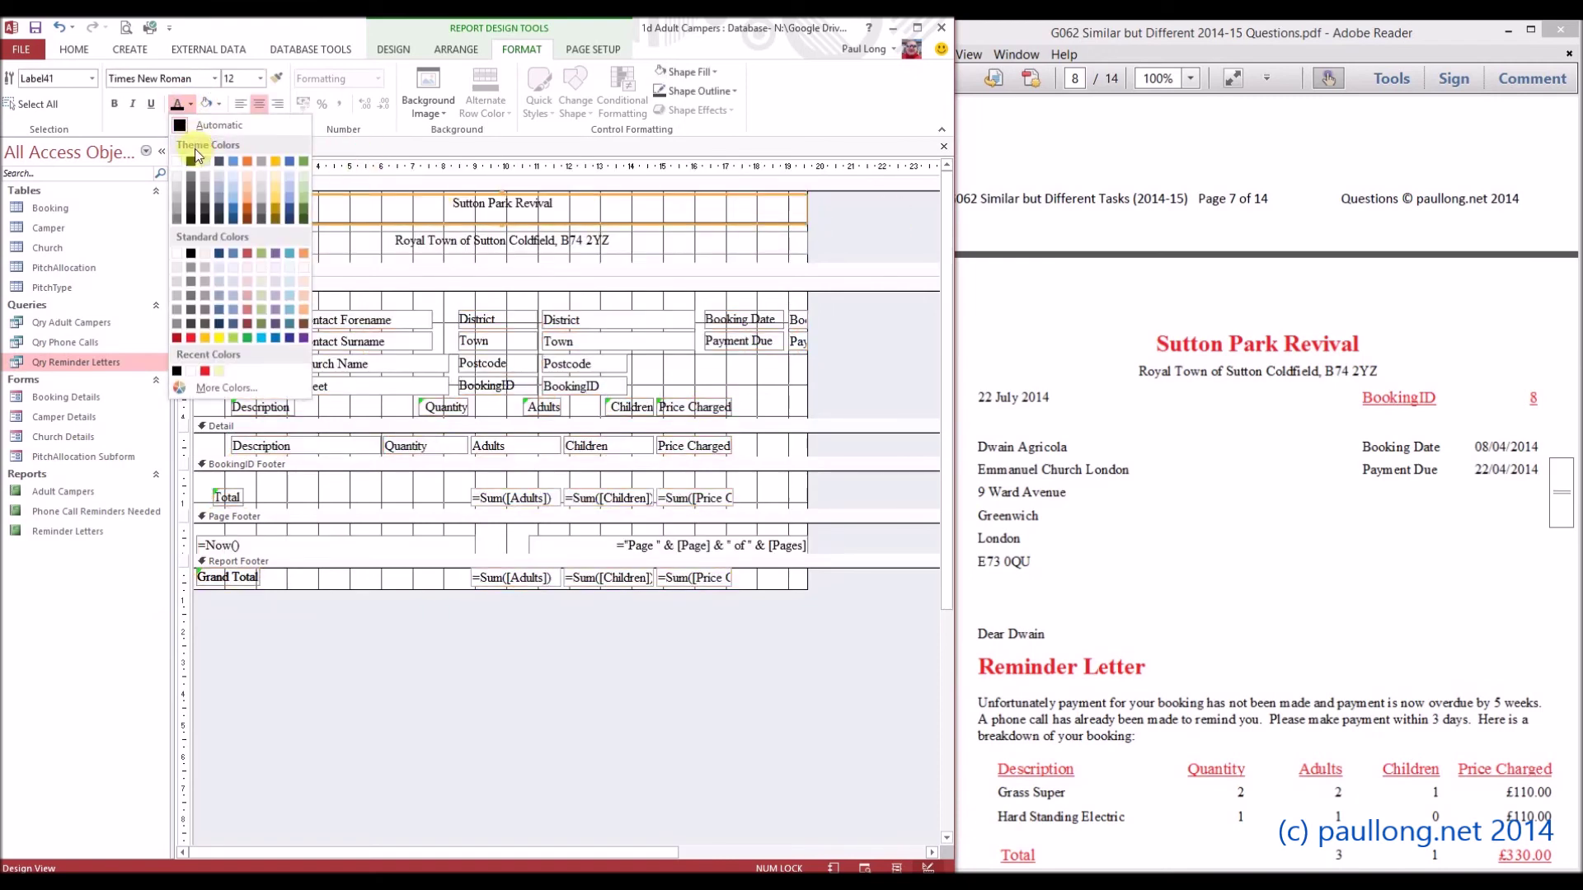
click(189, 339)
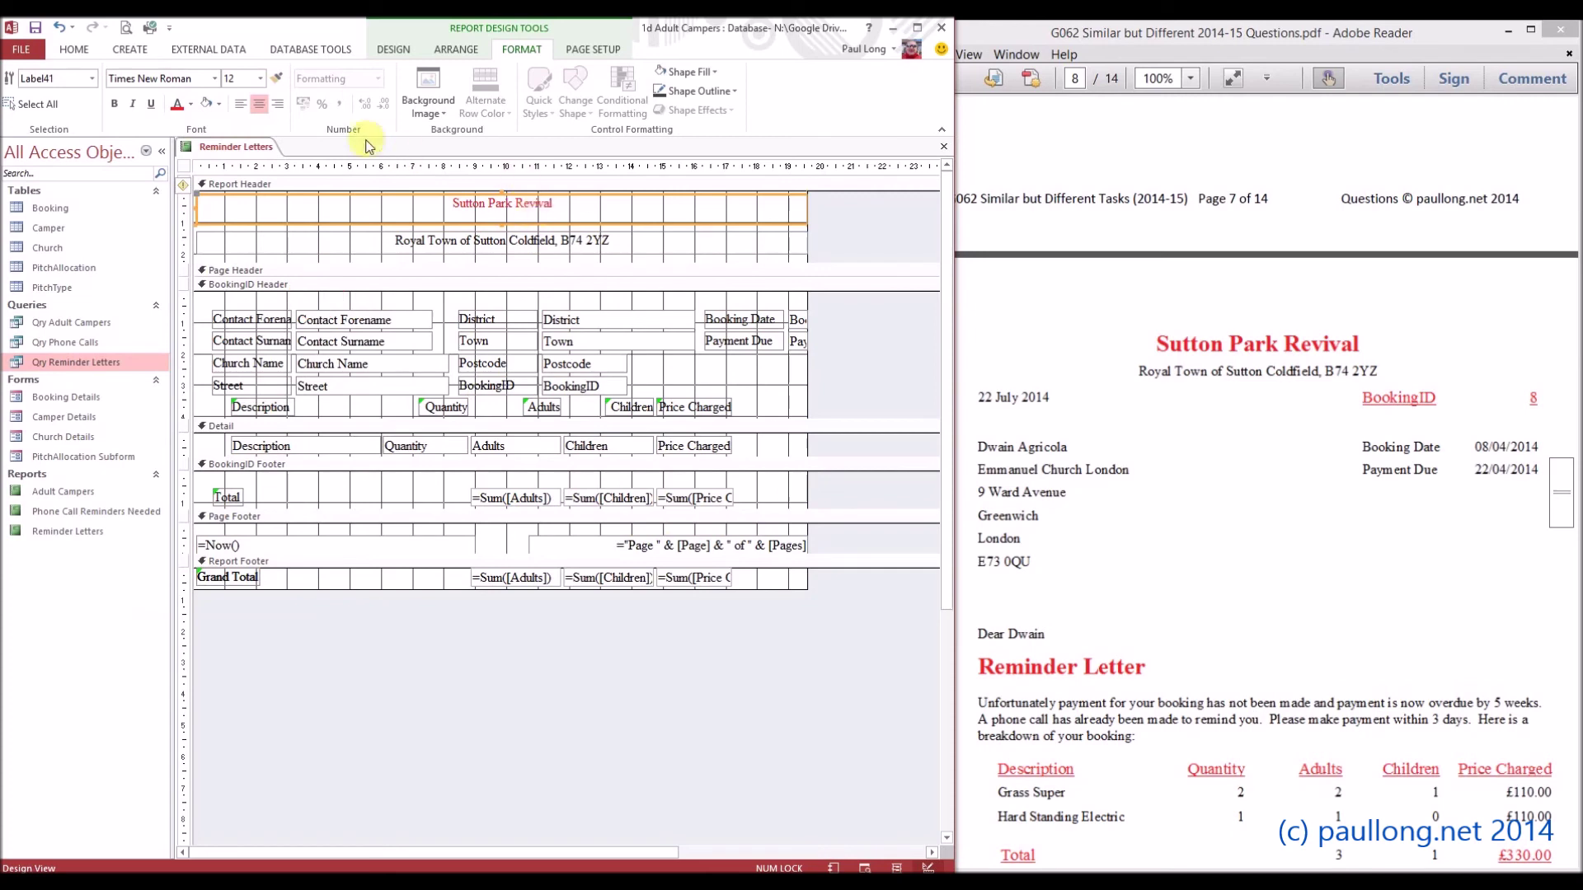
click(260, 80)
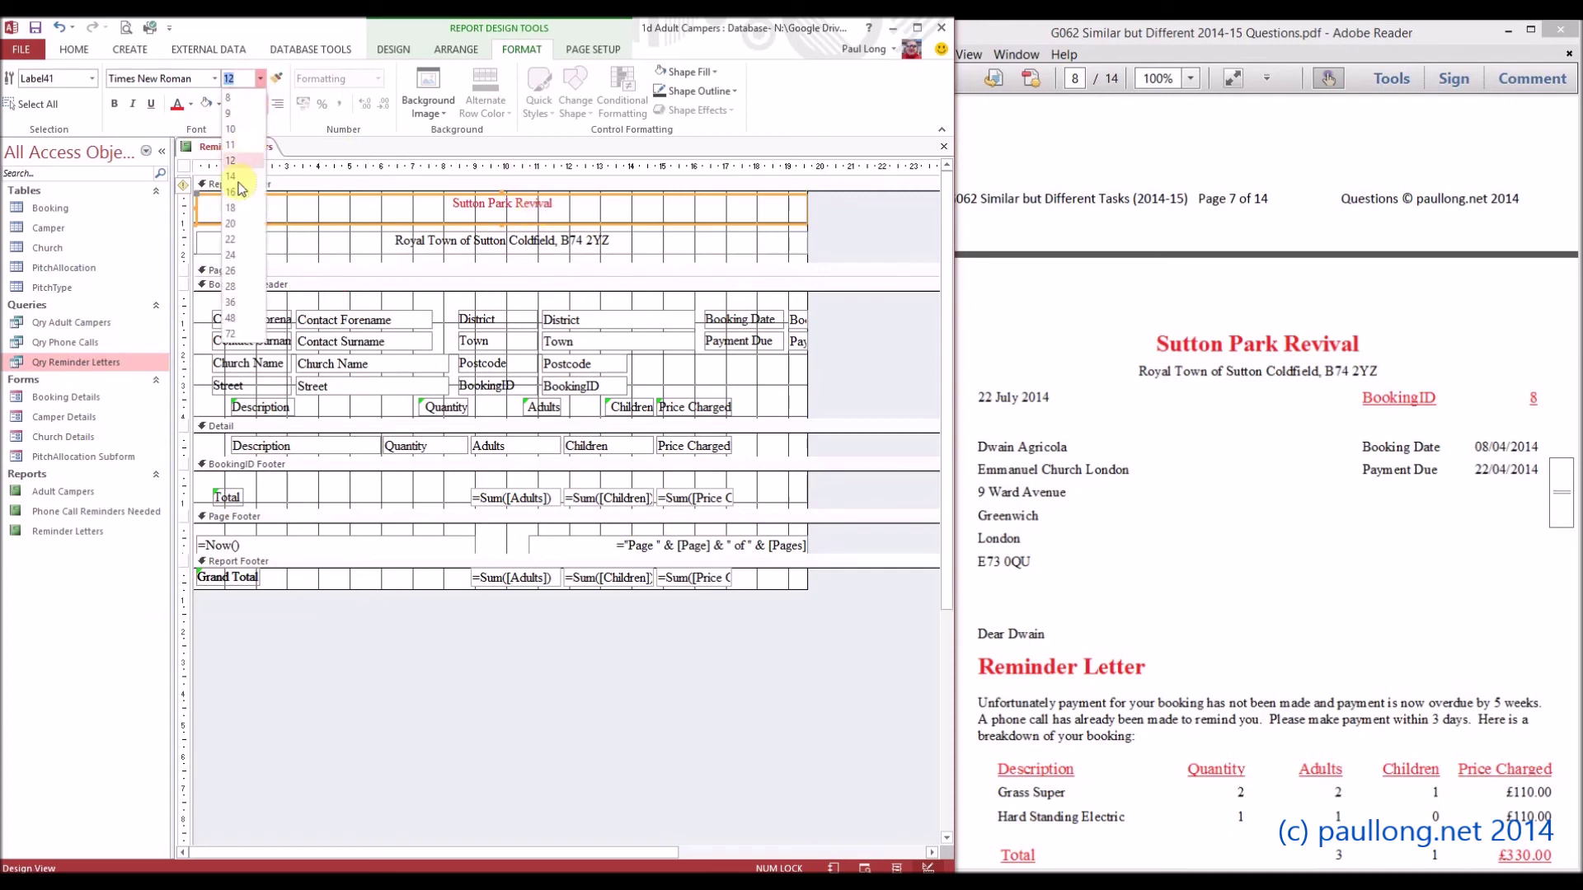
click(233, 252)
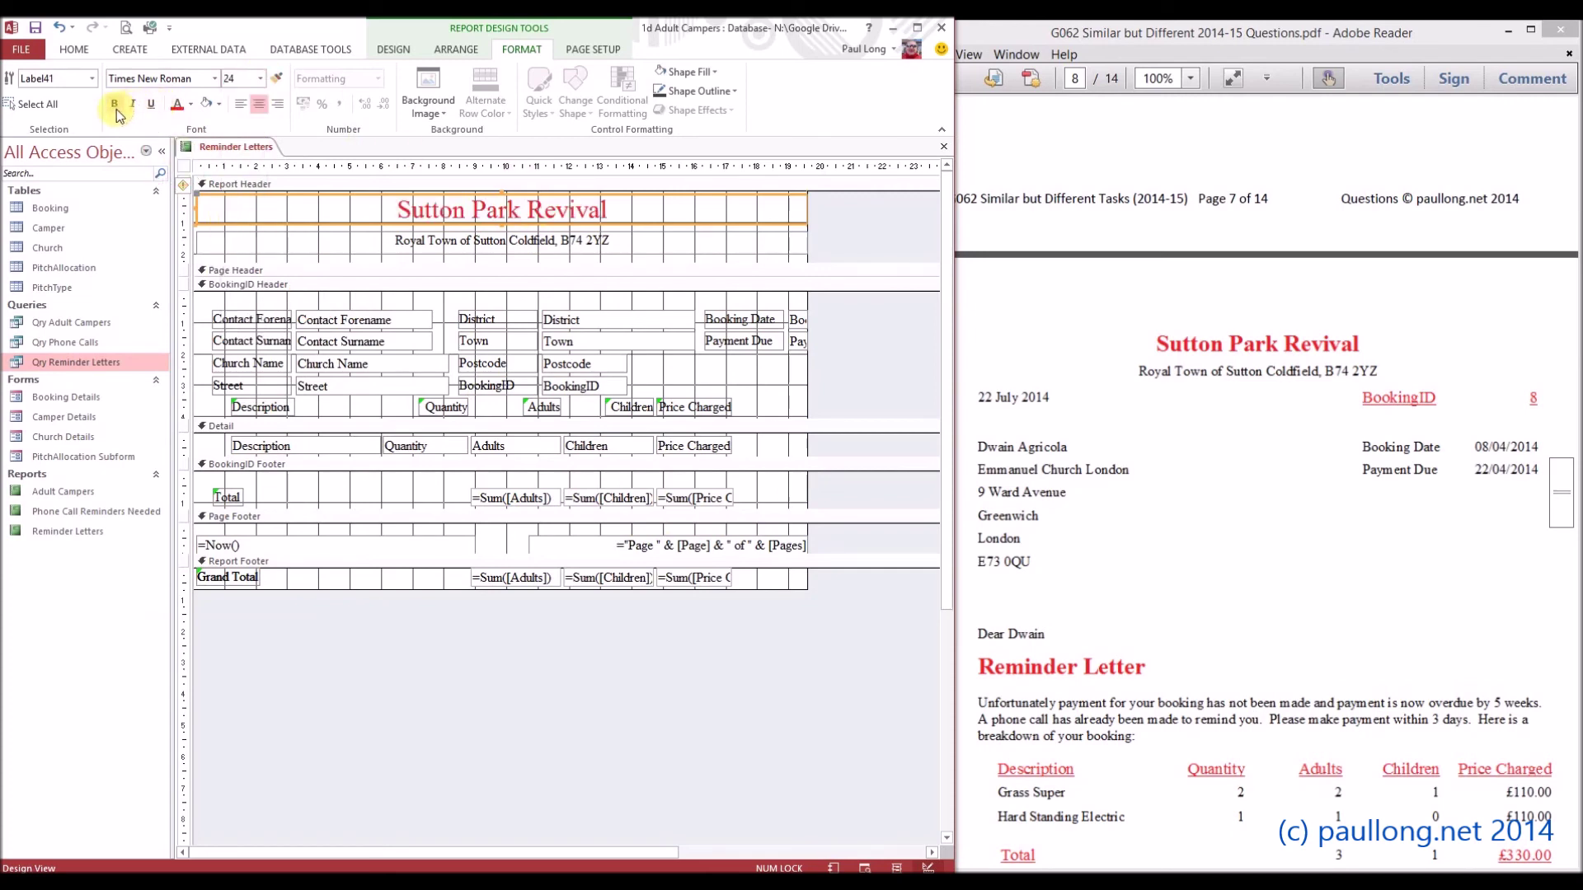
click(116, 108)
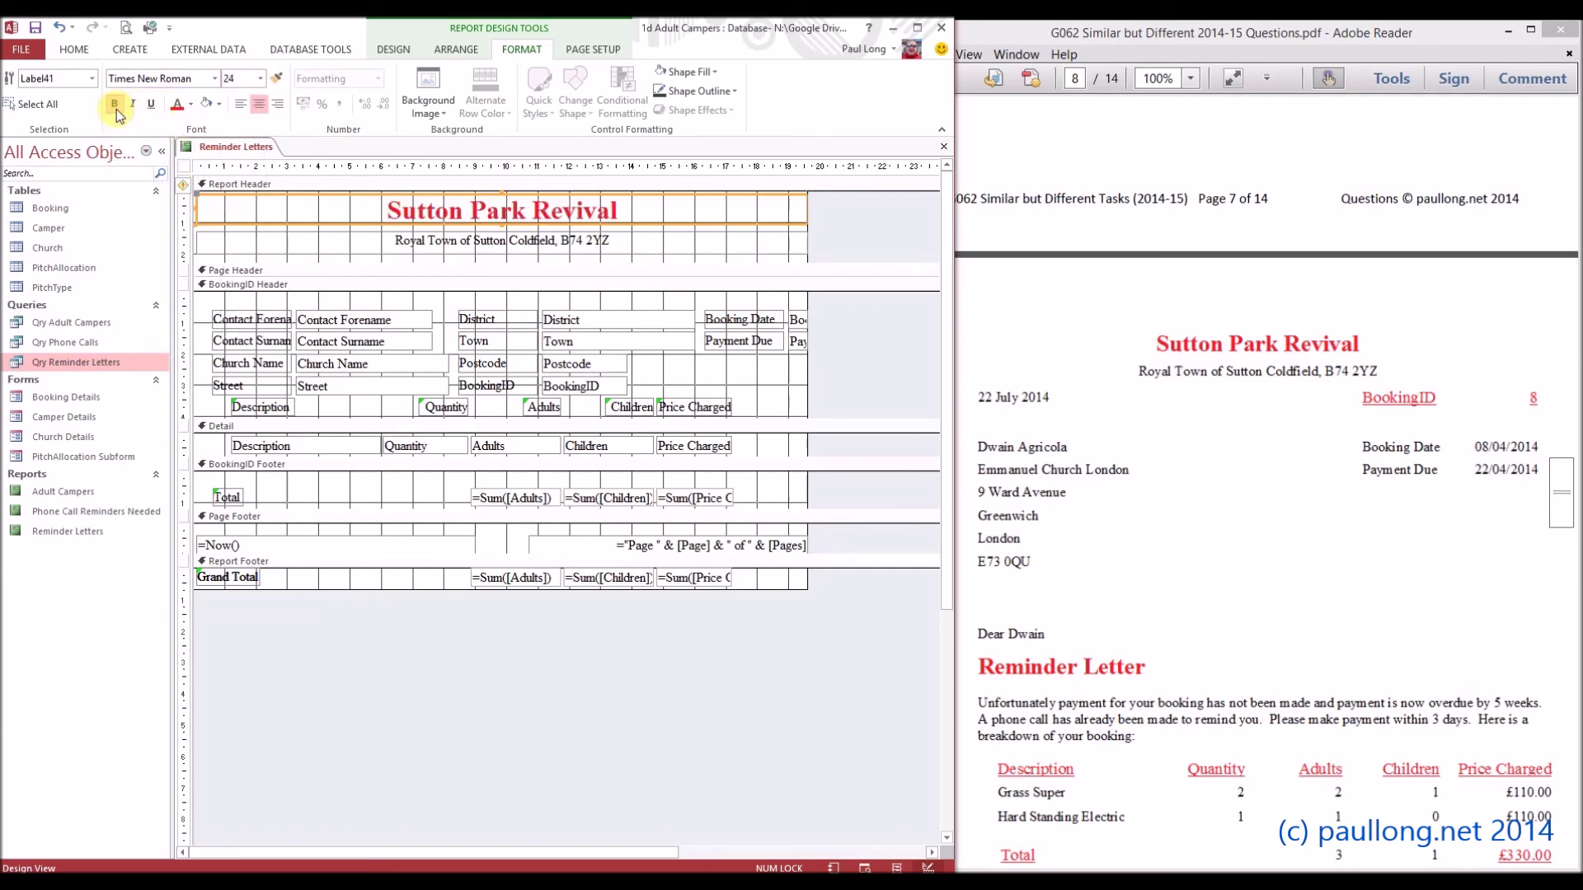
click(664, 246)
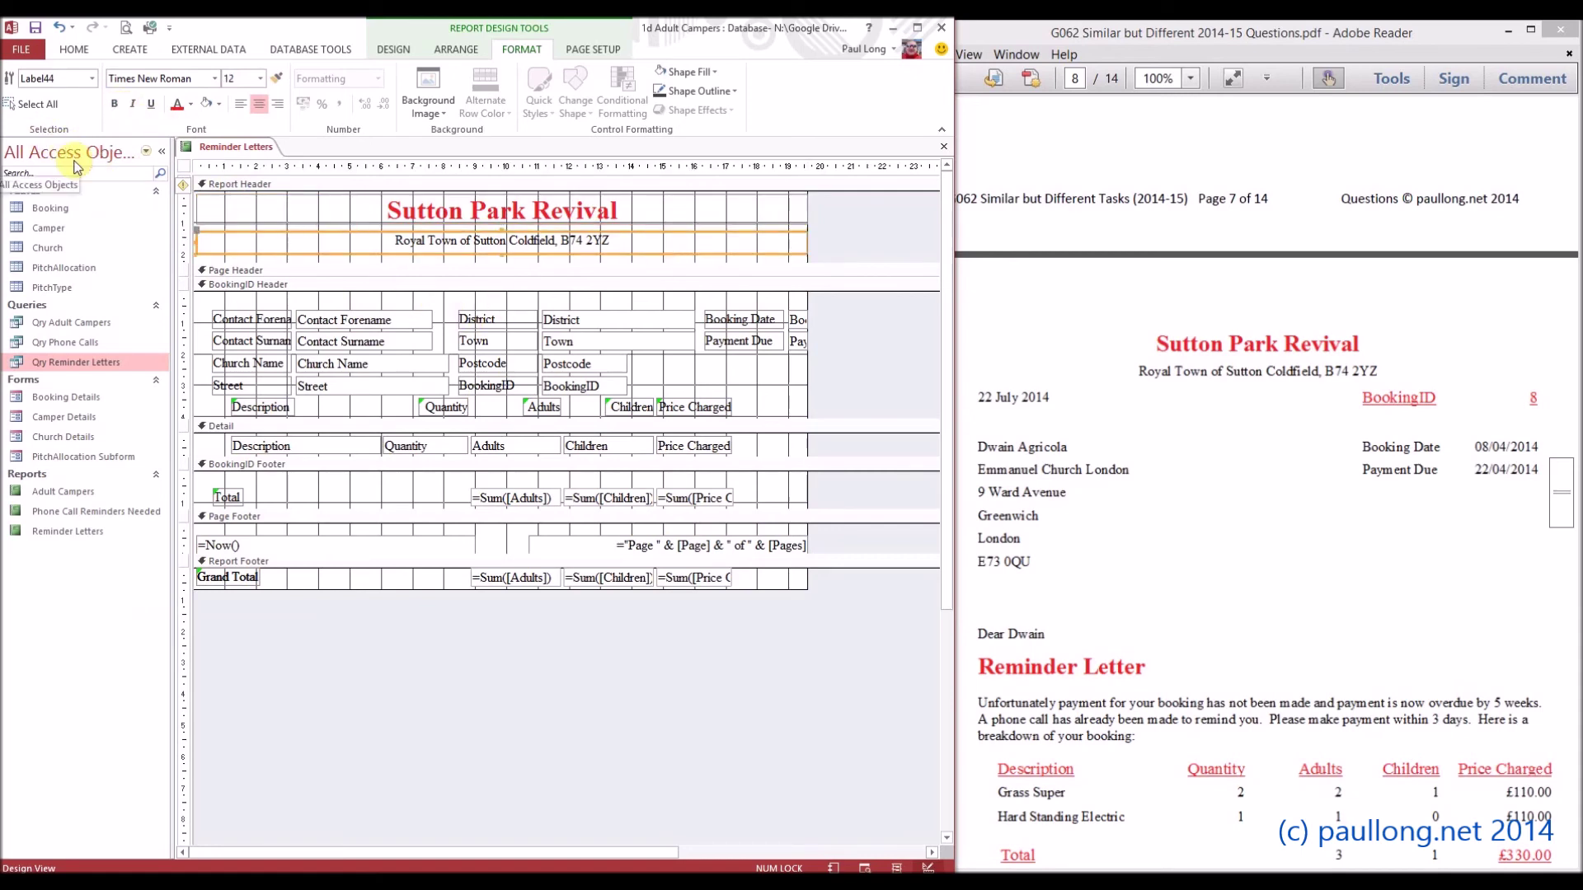
click(393, 53)
Step: Show the restyled report in Report View and scroll the sample letter in Adobe Reader
click(17, 83)
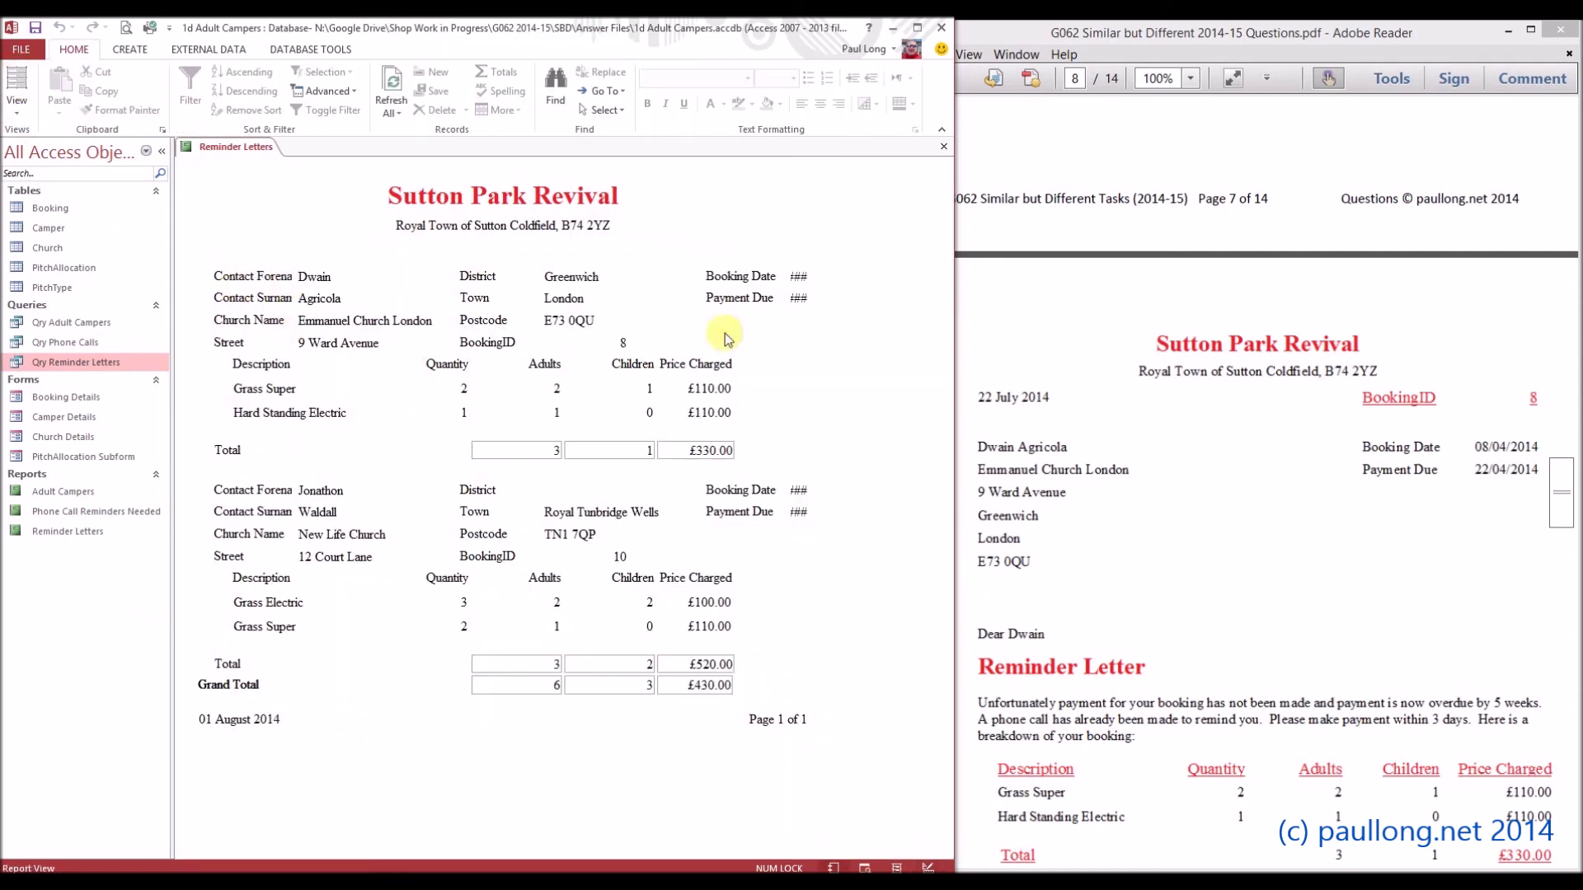
click(1156, 470)
scroll(1150, 462, down, 3)
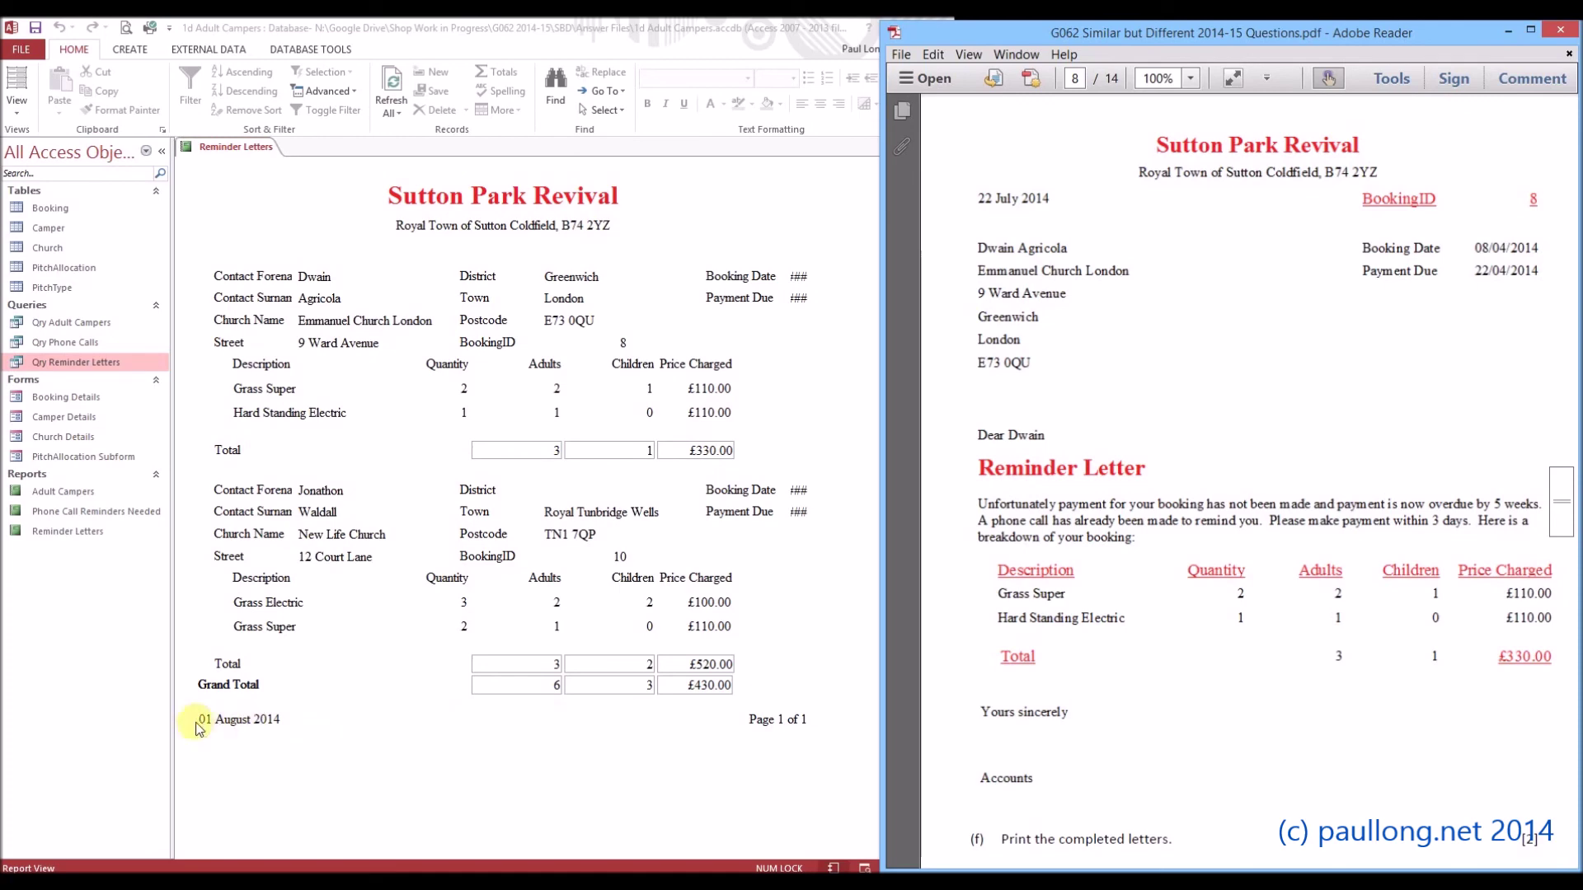
Step: Return to Design View and delete the three grand total boxes in the Report Footer
click(17, 105)
click(16, 112)
click(67, 247)
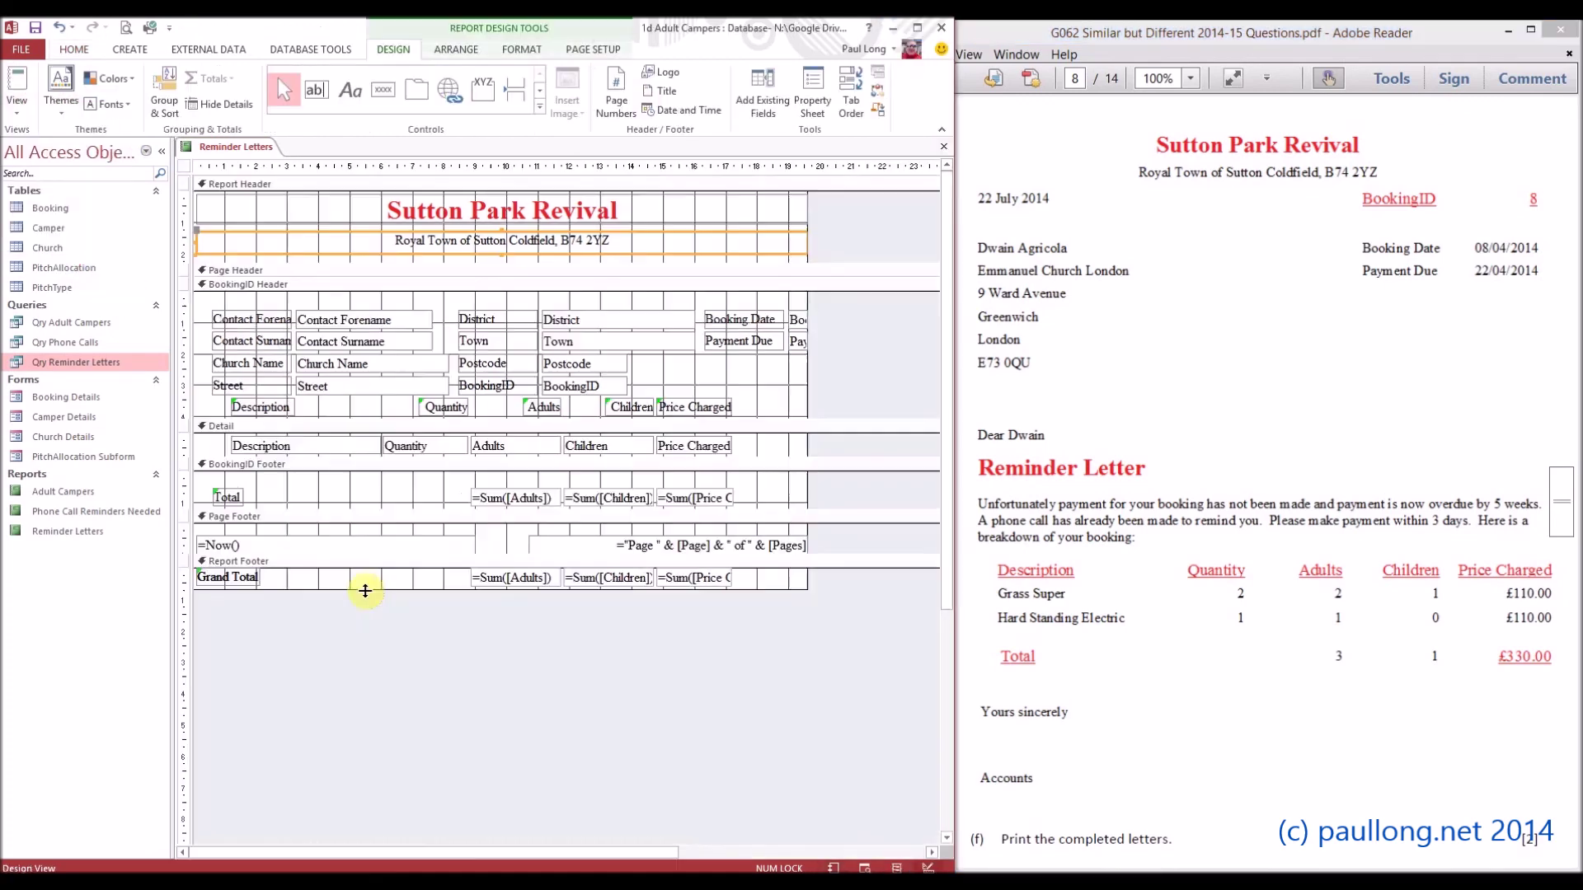
click(221, 584)
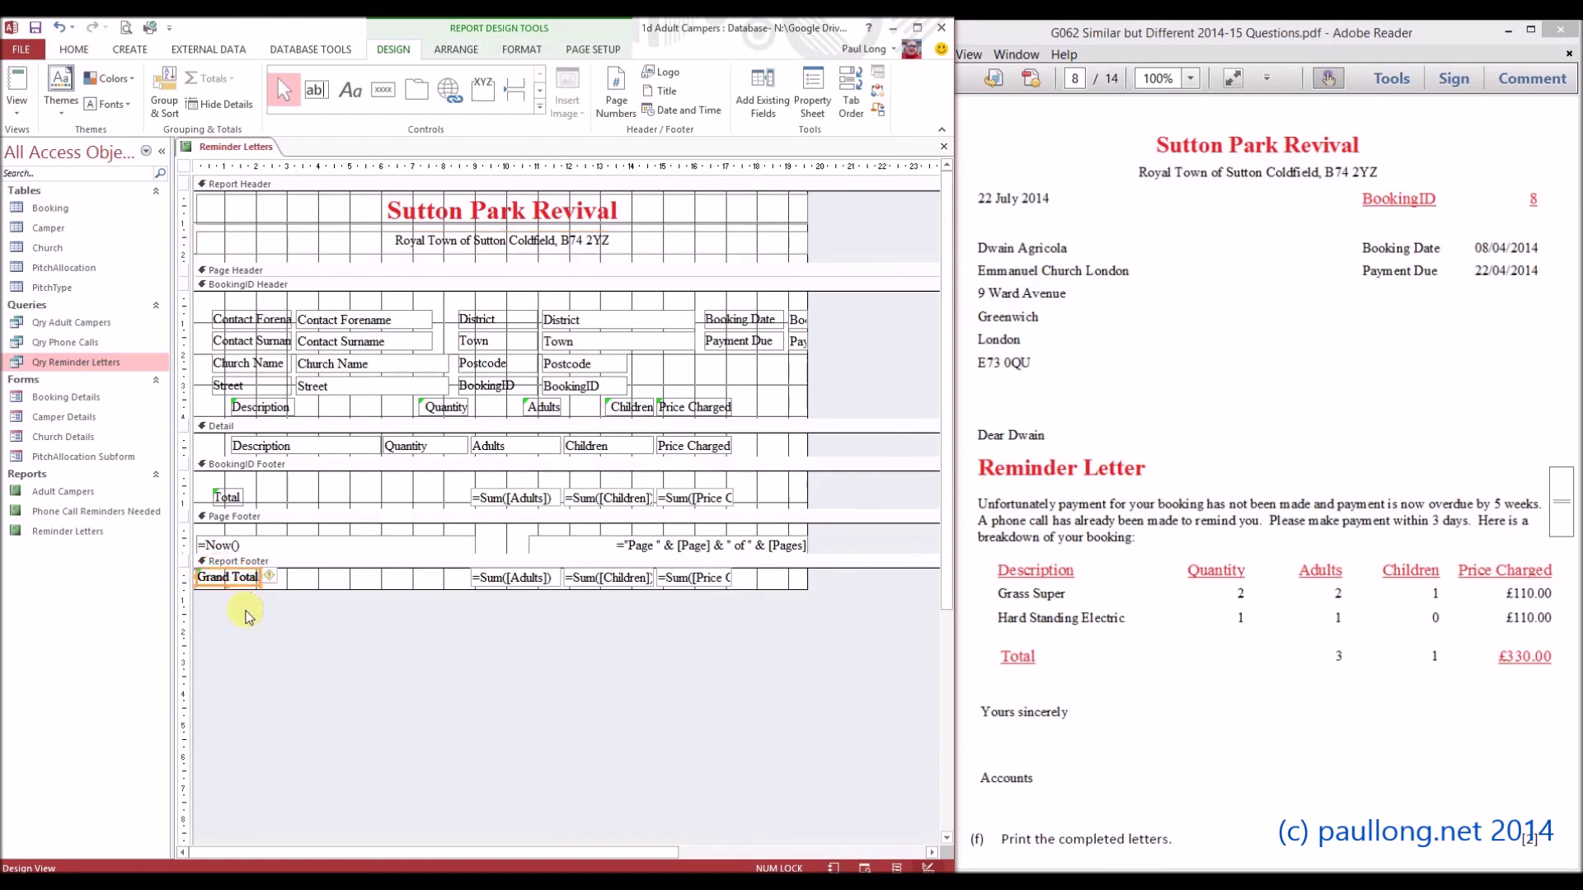
click(455, 633)
click(224, 577)
click(511, 579)
key(Delete)
click(610, 579)
key(Delete)
click(688, 579)
key(Delete)
Step: Delete the Grand Total label and the page footer's =Now() date and page-number boxes
click(221, 581)
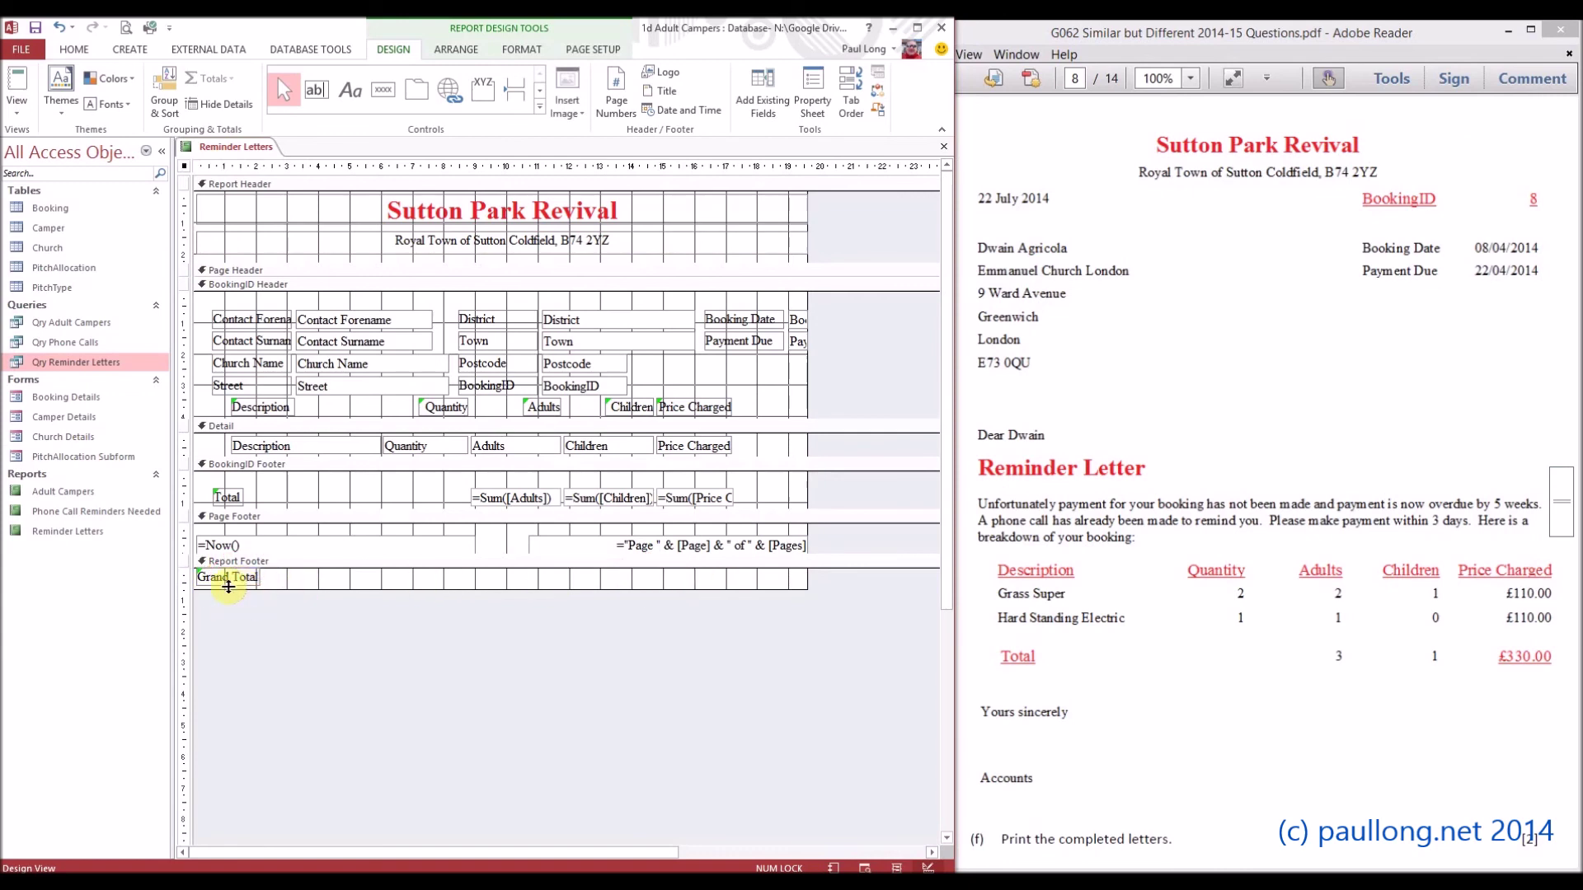
click(228, 579)
key(Escape)
key(Delete)
click(297, 547)
key(Delete)
click(622, 554)
key(Delete)
Step: Collapse the empty footer bands and preview the report as it will print
click(467, 591)
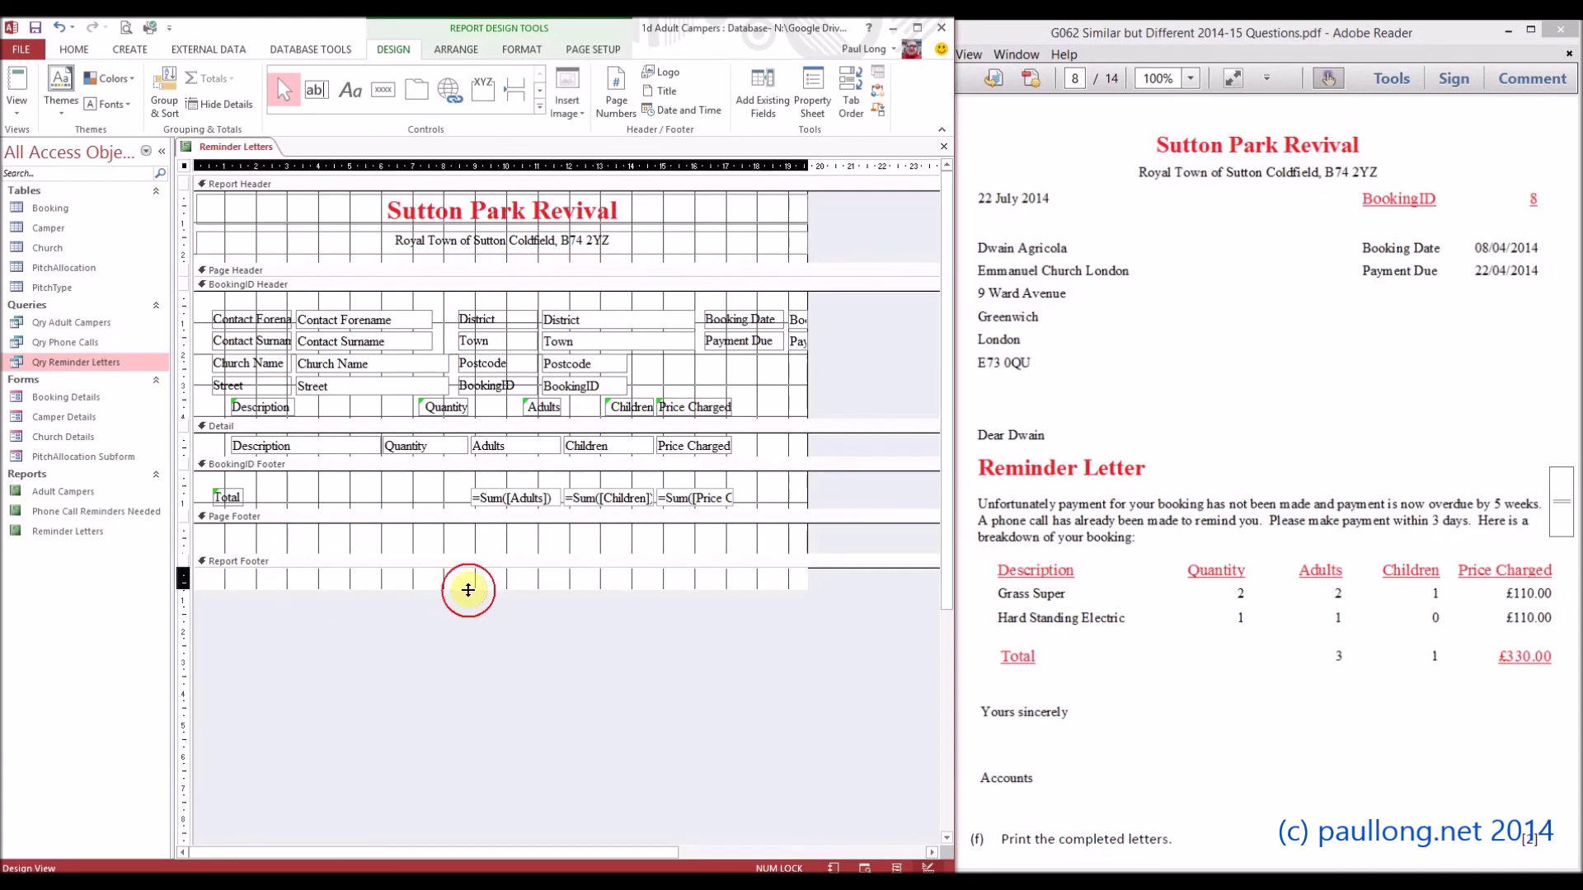
drag(474, 558, 471, 518)
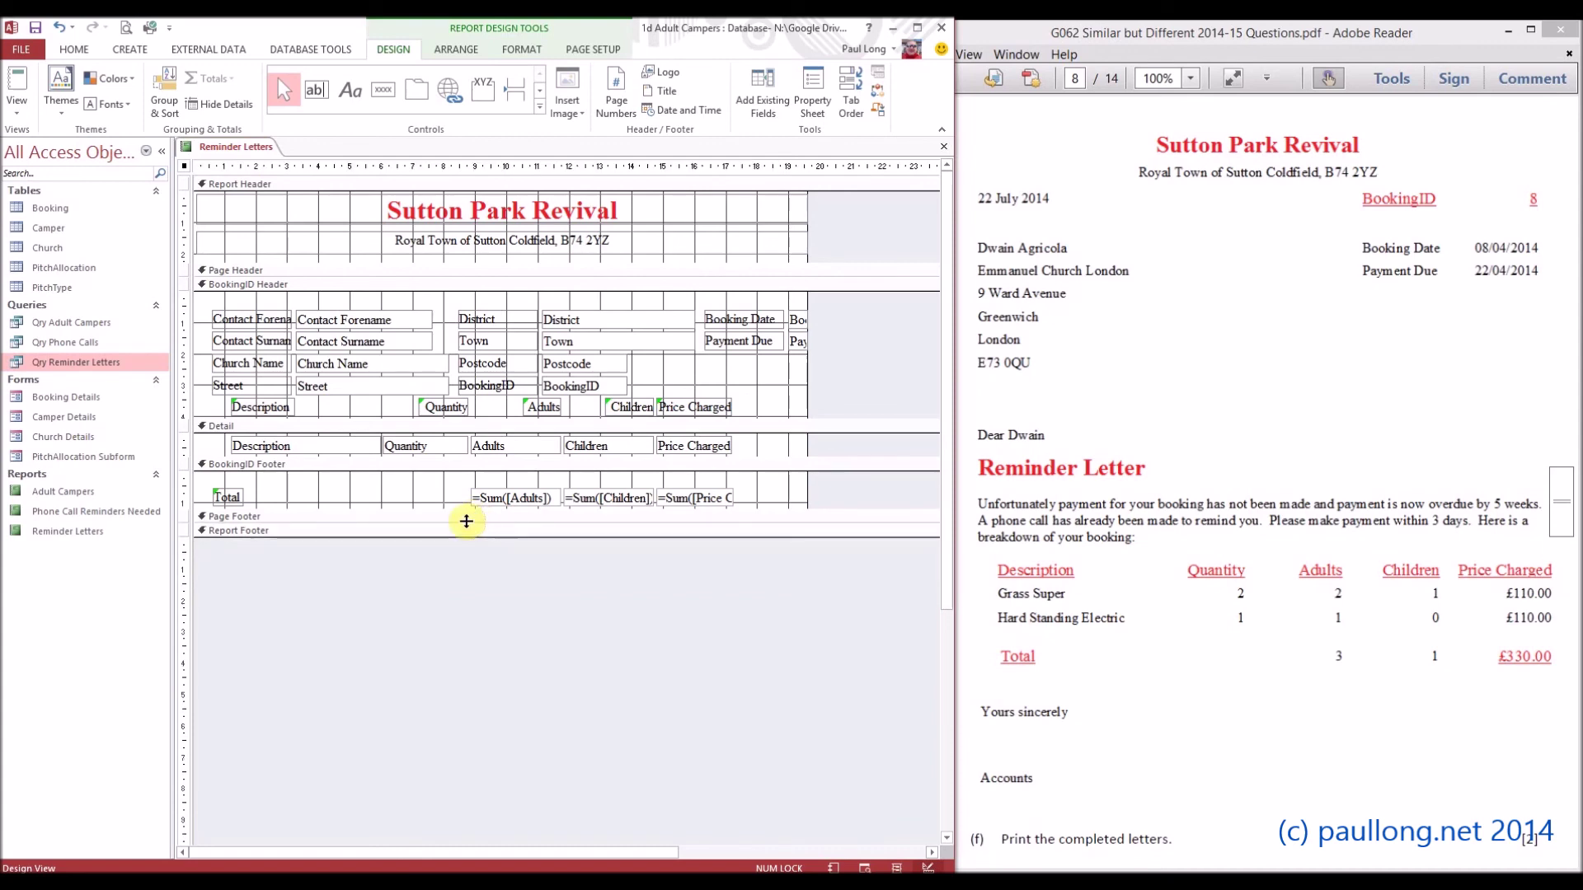
click(17, 106)
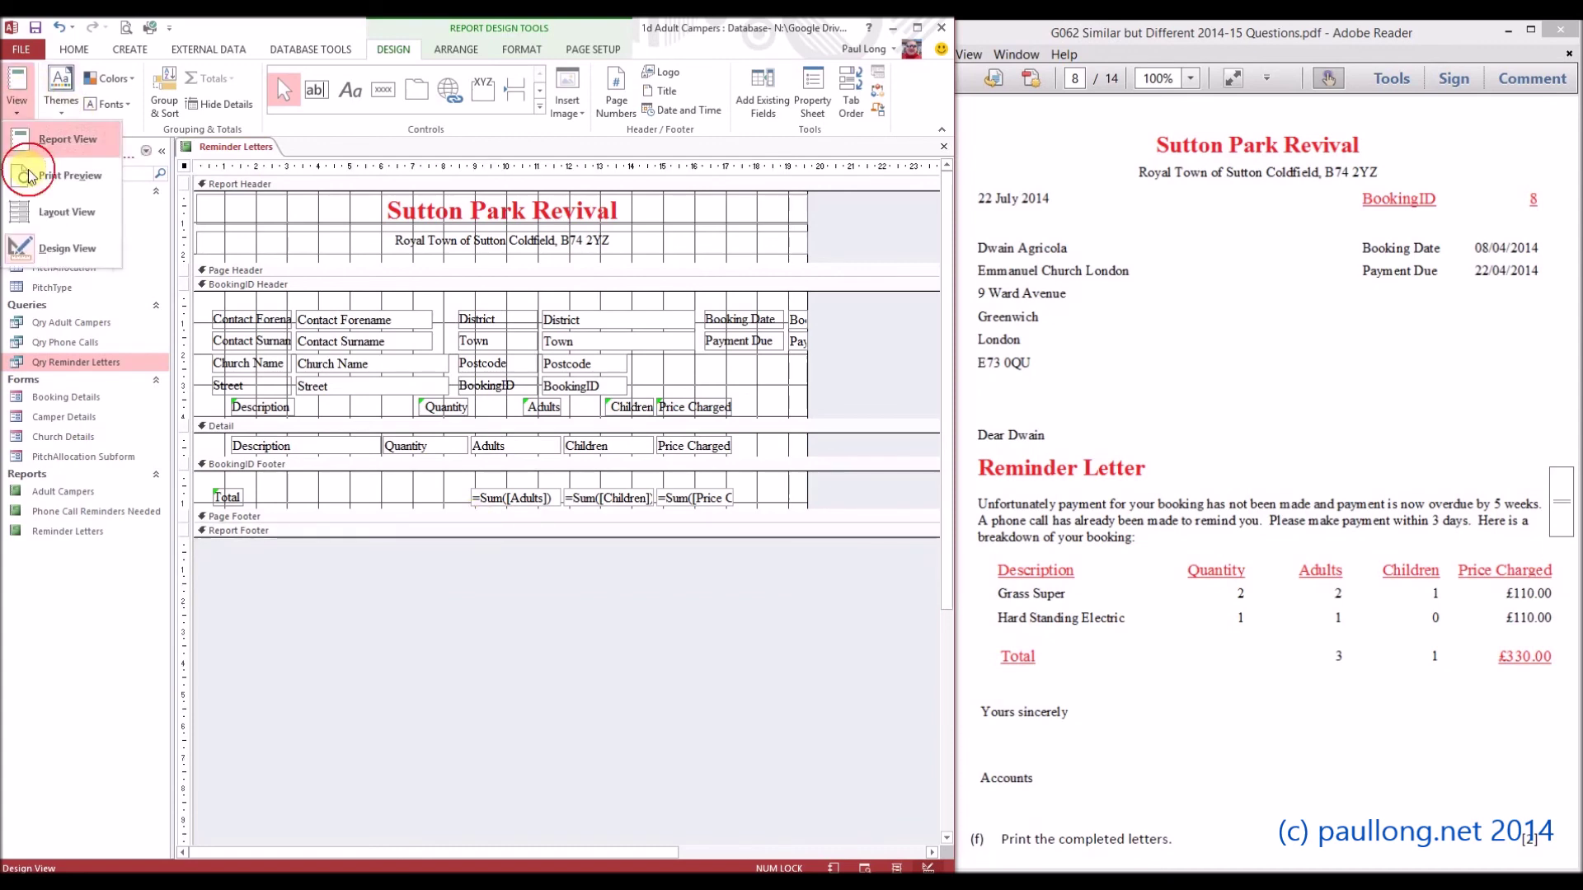
click(73, 174)
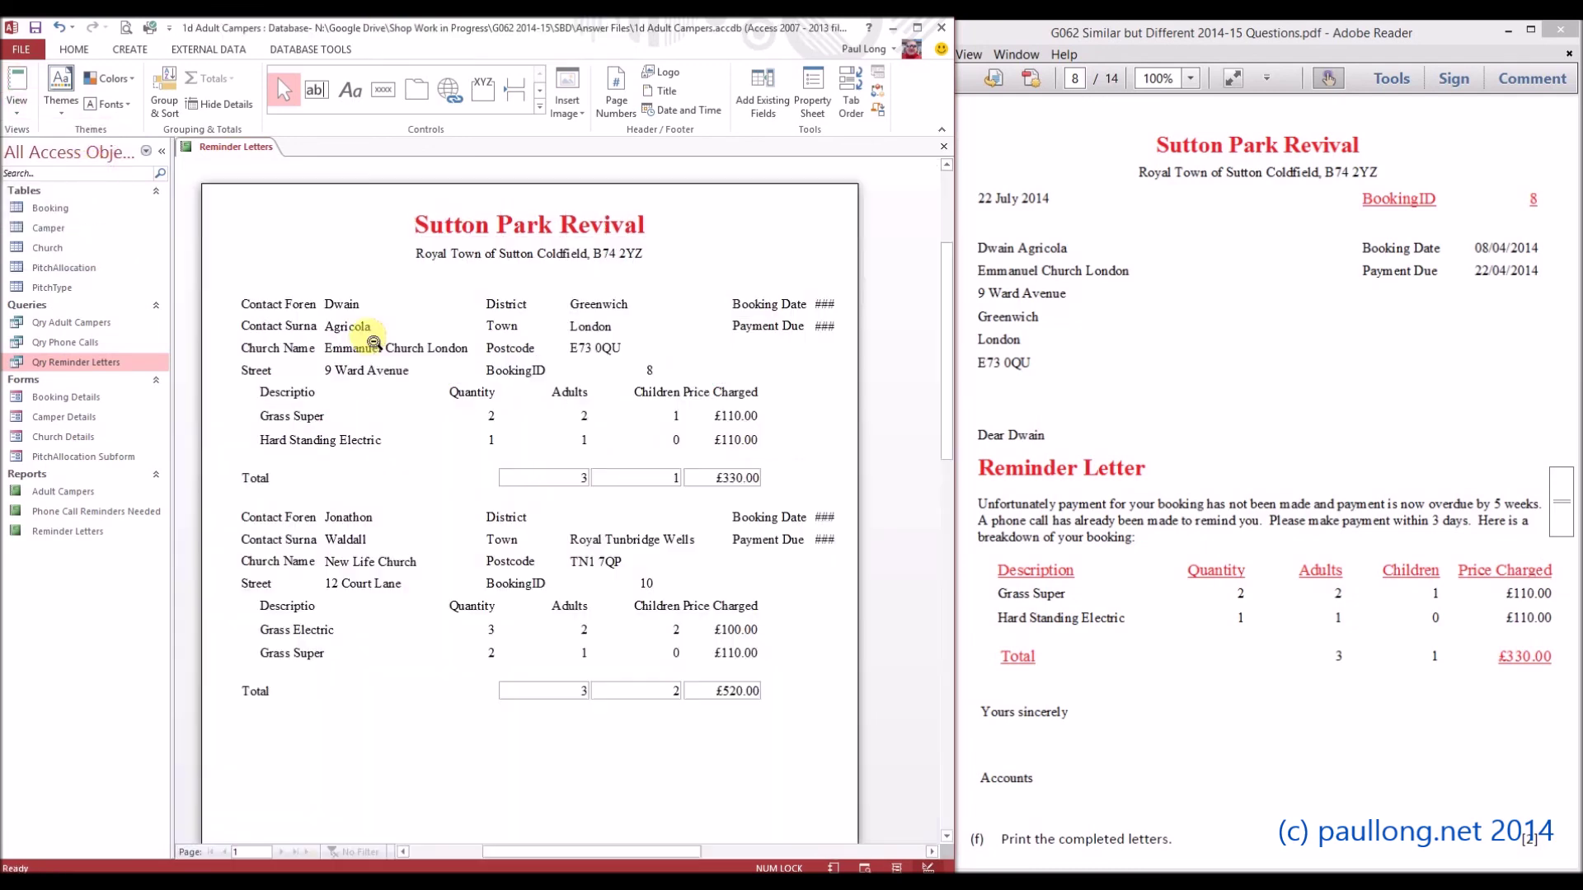